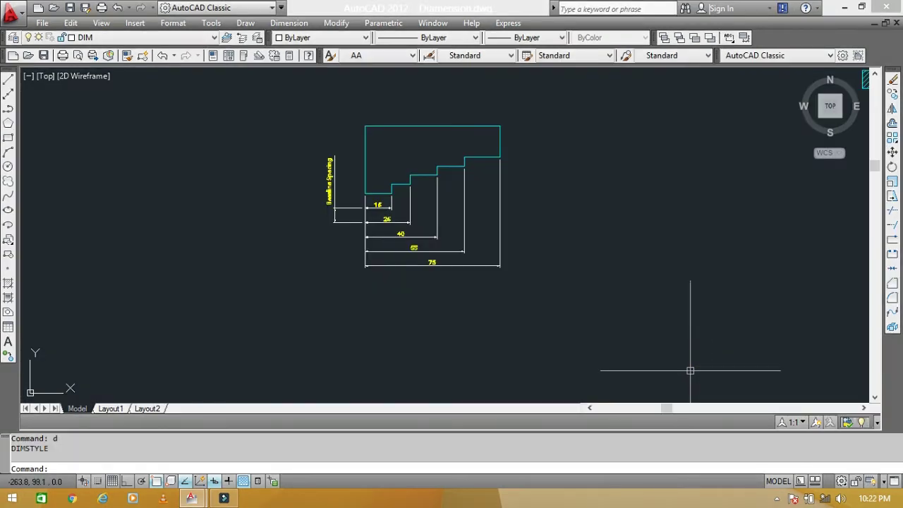
# - Review the Standard style's Fit and Lines settings, confirming baseline spacing of 8
pyautogui.write('d')
pyautogui.press('Return')
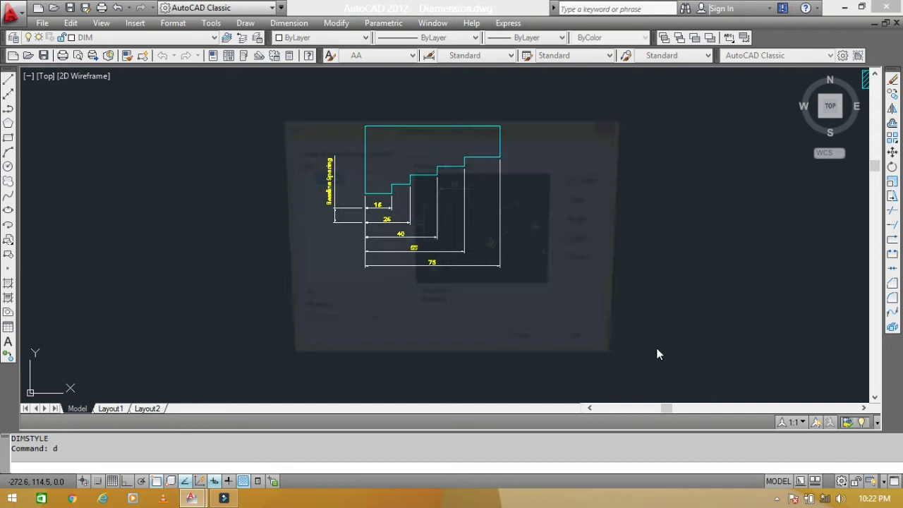
pyautogui.click(592, 224)
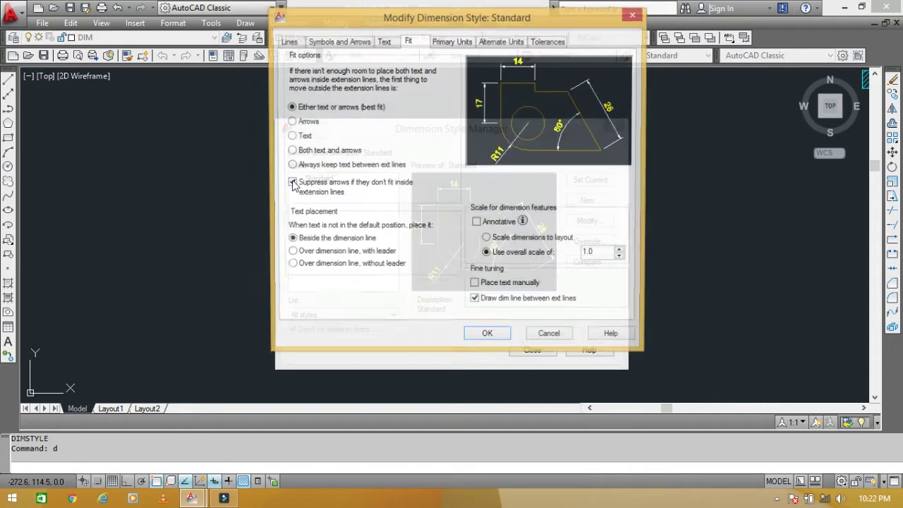
pyautogui.click(289, 42)
pyautogui.write('8')
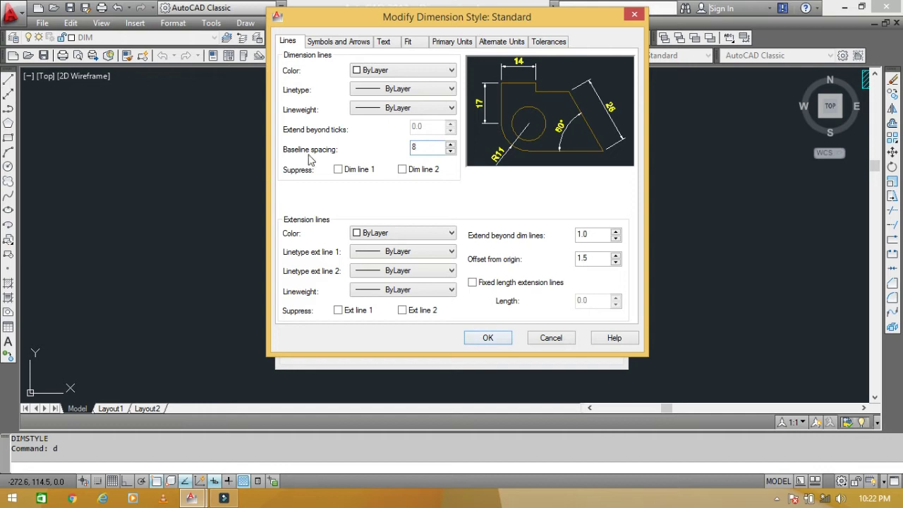
pyautogui.click(488, 338)
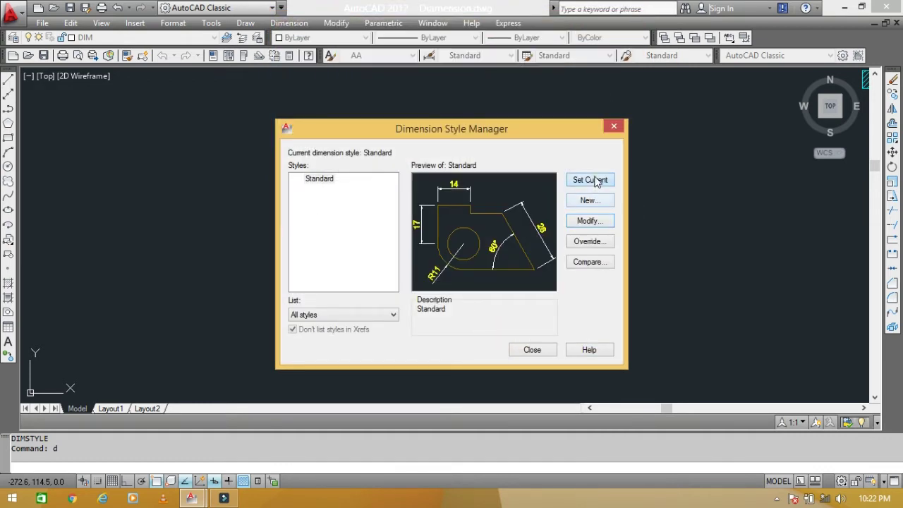
# - Close the style manager and zoom in on the stacked 15 to 75 baseline dimensions
pyautogui.click(532, 350)
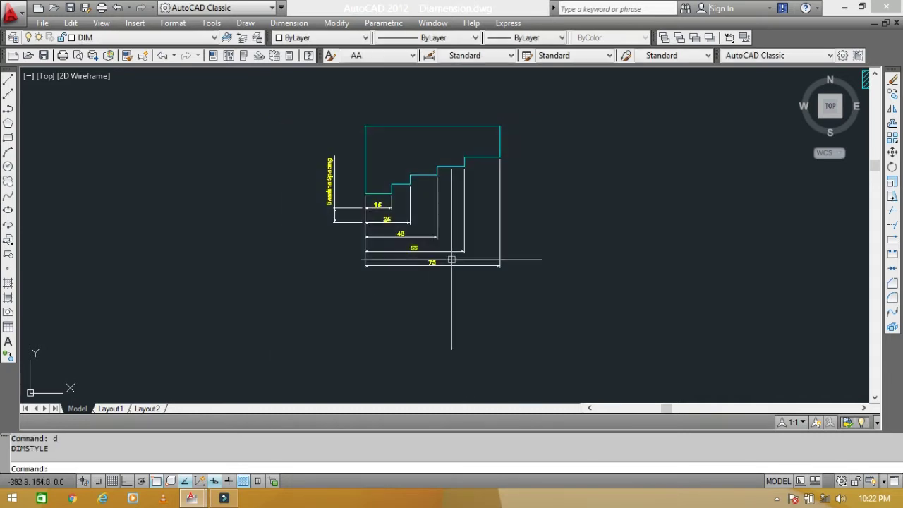
pyautogui.scroll(2, 417, 205)
pyautogui.moveTo(417, 206)
pyautogui.mouseDown(button='middle')
pyautogui.moveTo(421, 299)
pyautogui.moveTo(410, 239)
pyautogui.mouseUp(button='middle')
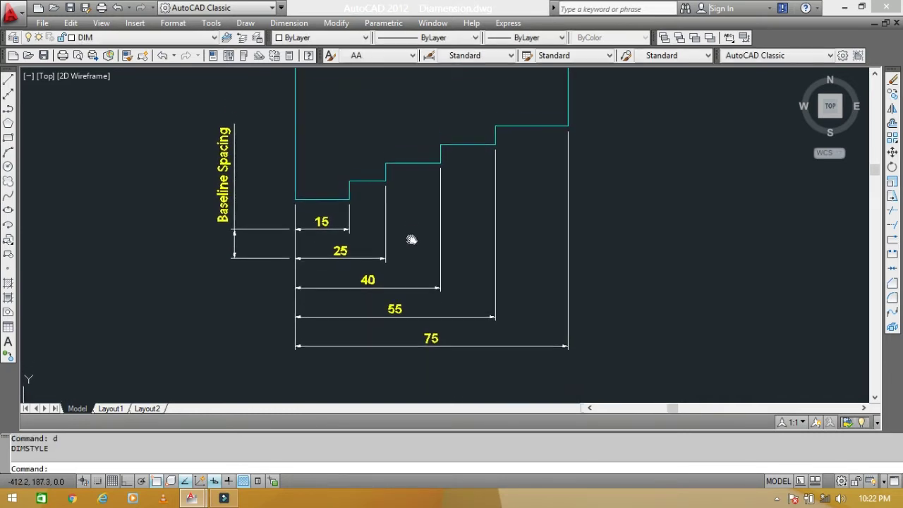
pyautogui.moveTo(478, 243); pyautogui.dragTo(484, 283, button='middle')
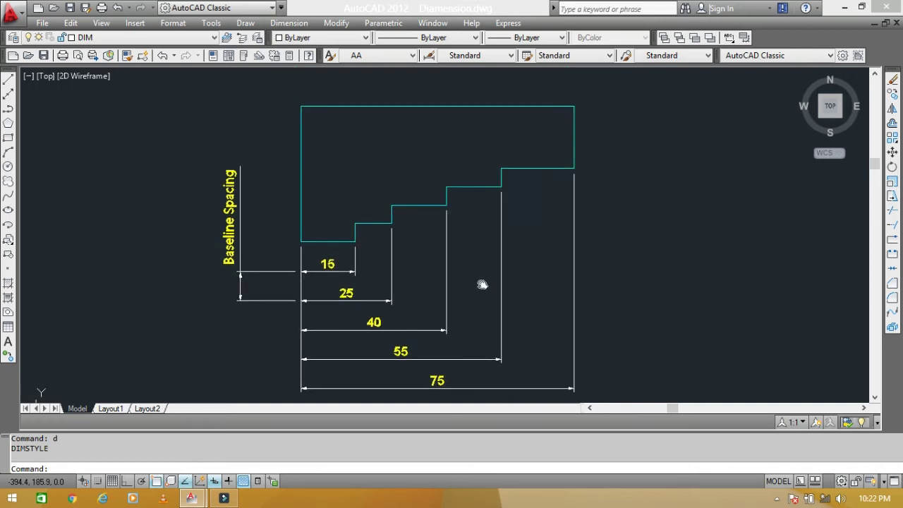
pyautogui.moveTo(421, 304); pyautogui.dragTo(423, 242, button='middle')
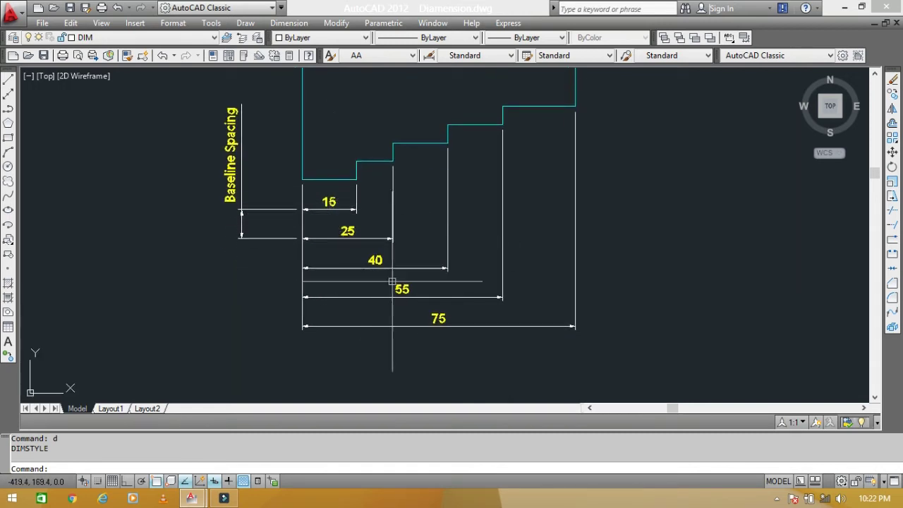
pyautogui.moveTo(430, 264); pyautogui.dragTo(491, 303, button='middle')
pyautogui.scroll(3, 398, 249)
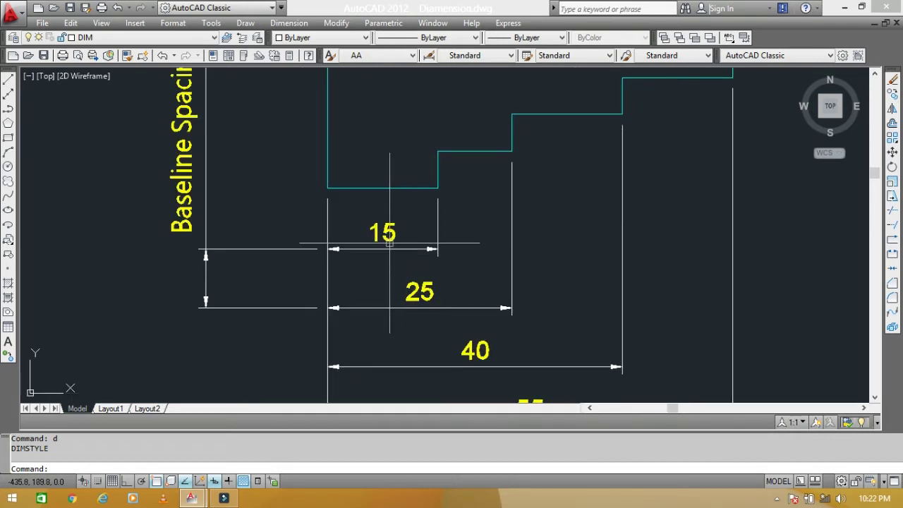
pyautogui.moveTo(248, 271); pyautogui.dragTo(269, 343, button='middle')
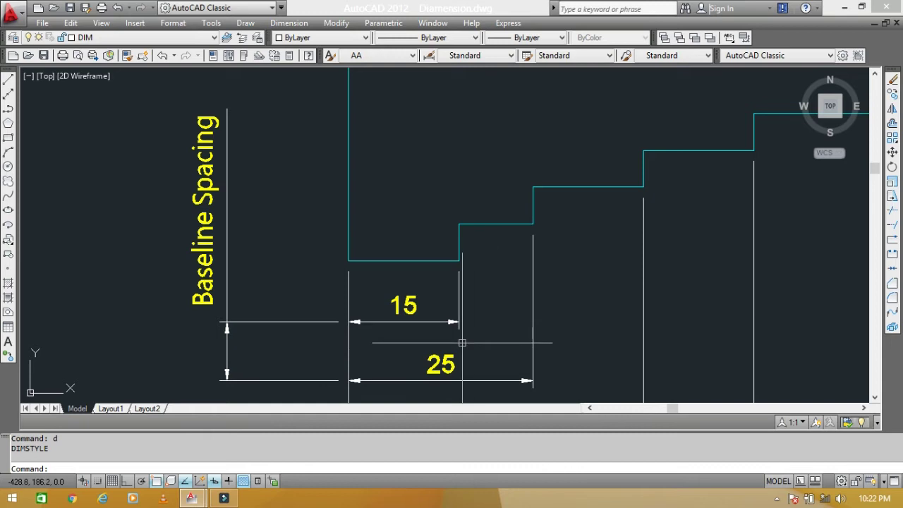
pyautogui.scroll(-2, 325, 247)
pyautogui.moveTo(497, 346); pyautogui.dragTo(348, 280, button='middle')
pyautogui.write('D')
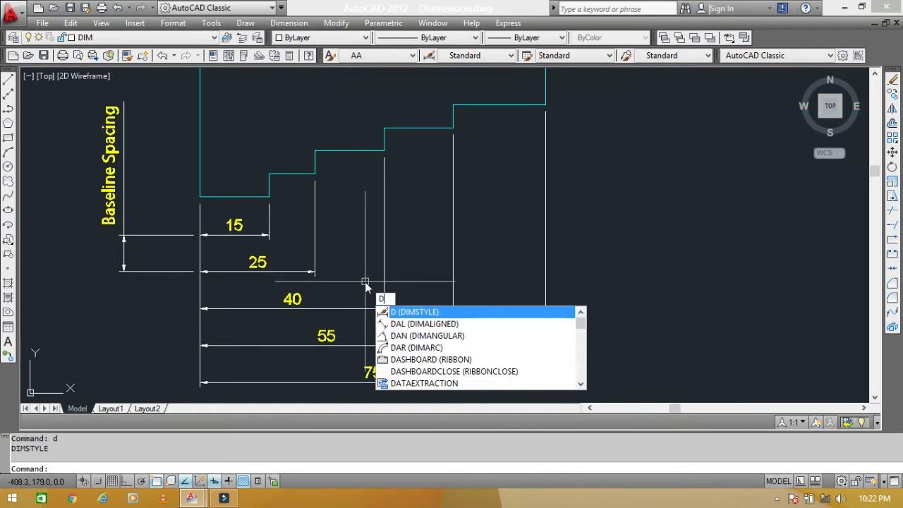
# - Check the Standard style's Fit overall scale value of 1.0
pyautogui.press('Return')
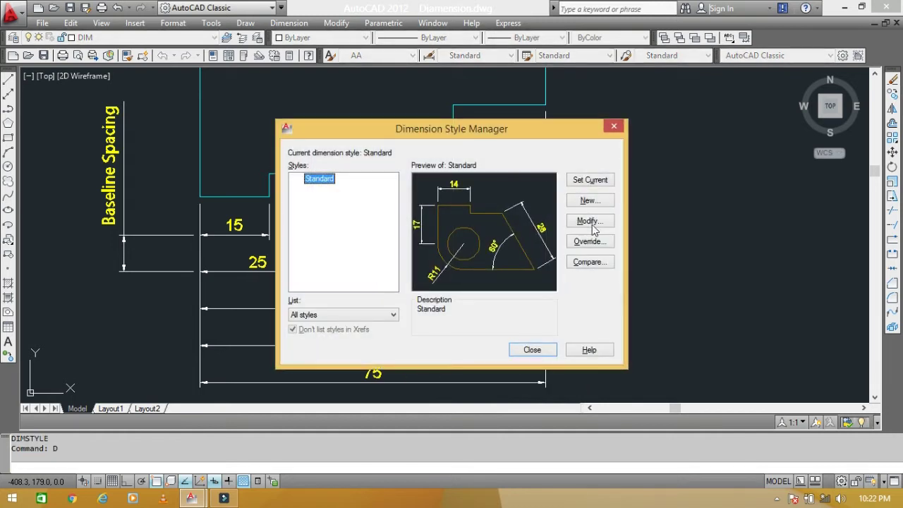
pyautogui.click(597, 223)
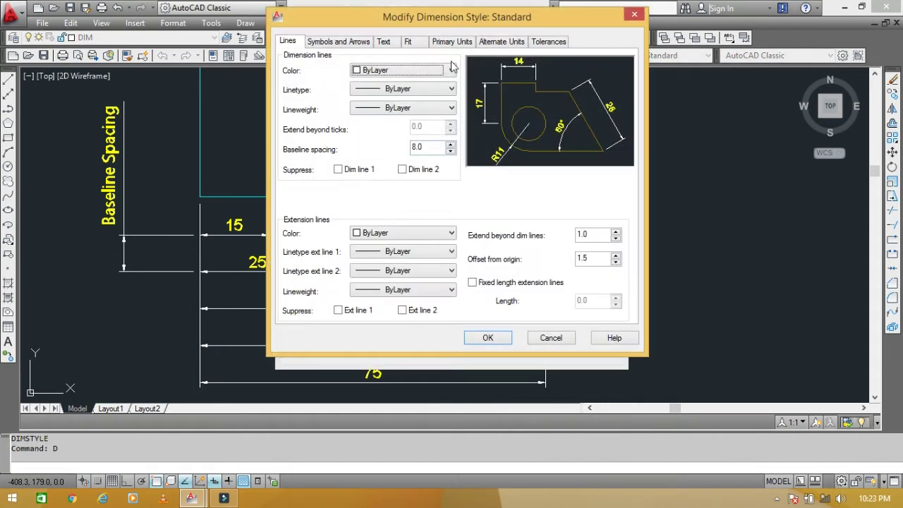
pyautogui.click(413, 42)
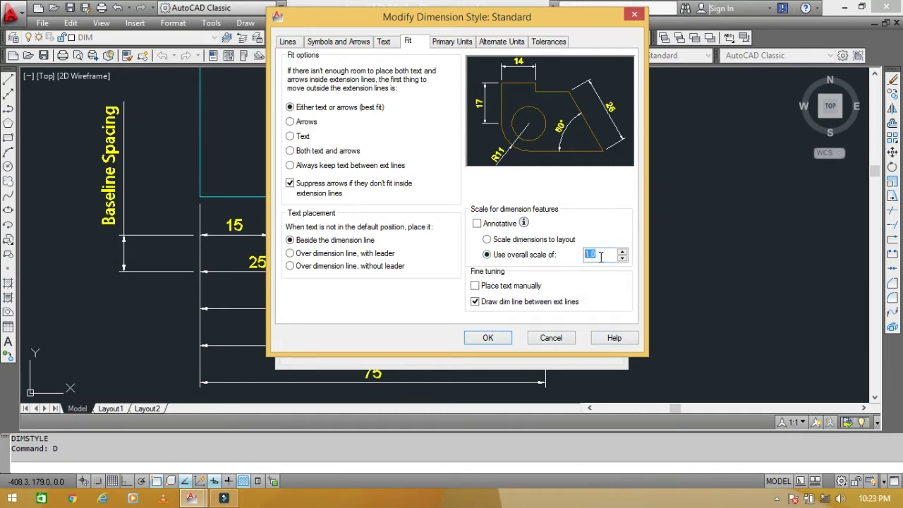
pyautogui.click(580, 254)
pyautogui.doubleClick(598, 256)
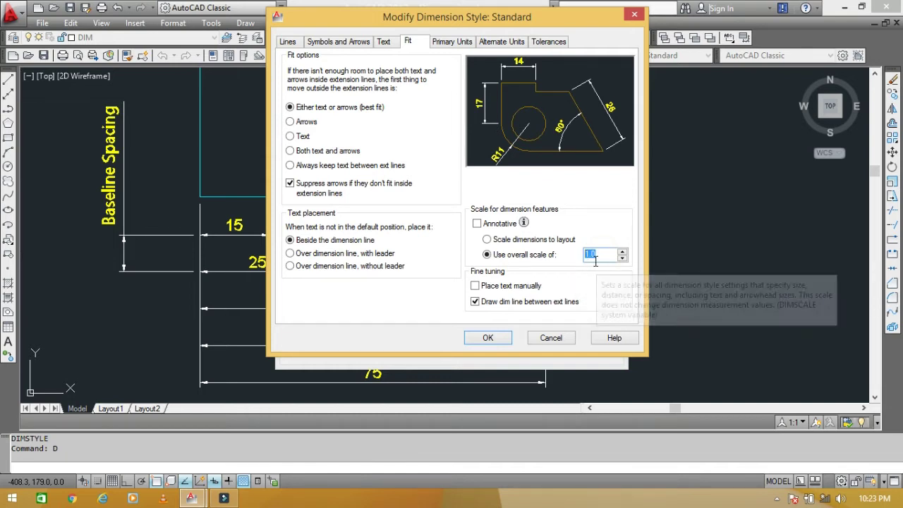
pyautogui.click(490, 339)
# - Set the Standard style's dimension break size to 1 and make Standard current
pyautogui.click(590, 222)
pyautogui.write('1')
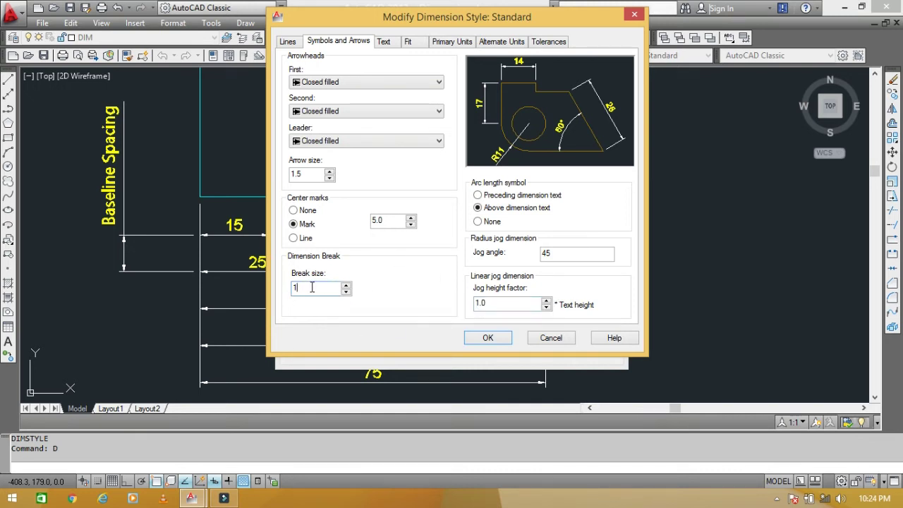
pyautogui.click(494, 339)
pyautogui.click(588, 181)
# - Close the style manager and pan toward the break-size example
pyautogui.click(533, 350)
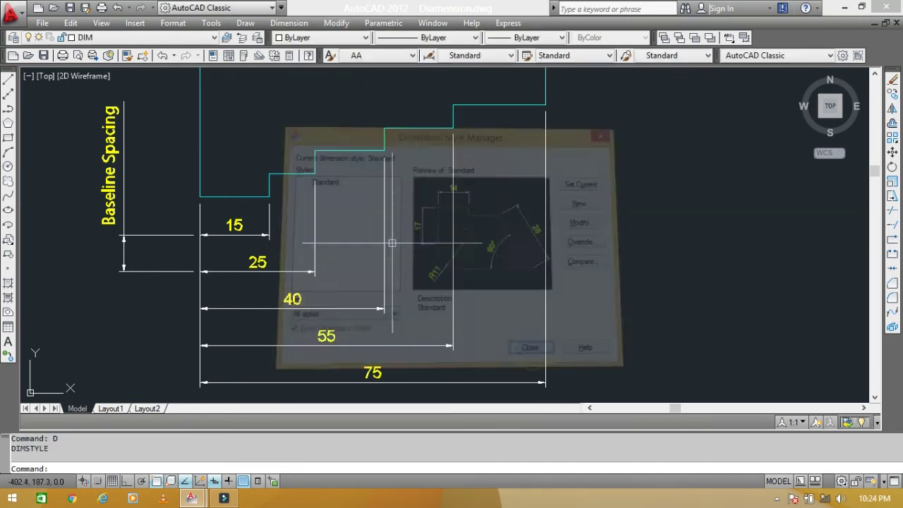
pyautogui.scroll(-5, 413, 221)
pyautogui.scroll(-3, 485, 242)
pyautogui.scroll(3, 485, 241)
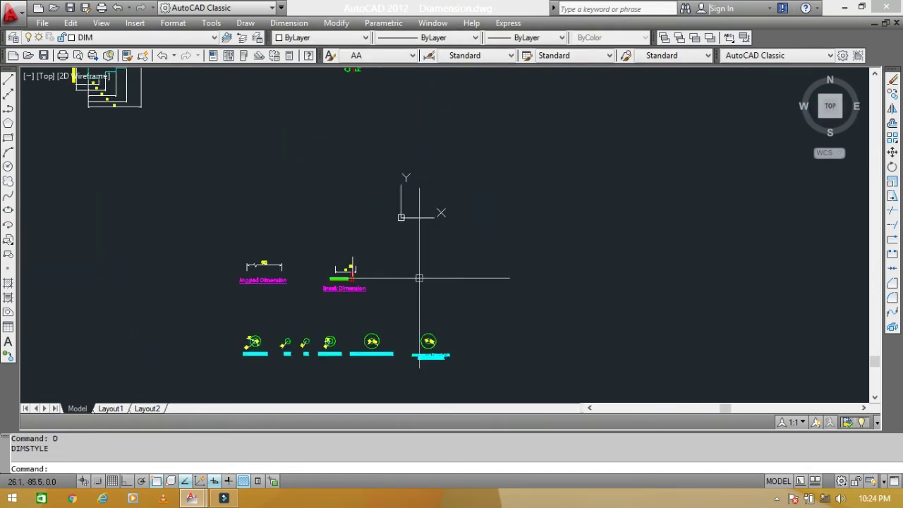
pyautogui.scroll(3, 417, 276)
pyautogui.scroll(5, 393, 285)
pyautogui.moveTo(434, 167)
pyautogui.mouseDown(button='middle')
pyautogui.moveTo(494, 221)
pyautogui.moveTo(496, 283)
pyautogui.mouseUp(button='middle')
pyautogui.scroll(-3, 494, 222)
pyautogui.scroll(2, 494, 222)
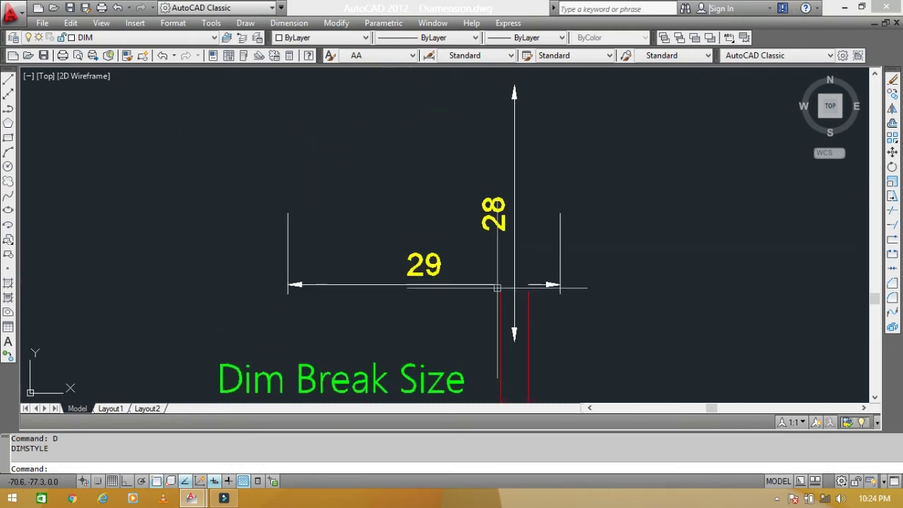
pyautogui.moveTo(374, 288); pyautogui.dragTo(375, 278, button='middle')
pyautogui.moveTo(565, 252)
pyautogui.mouseDown(button='middle')
pyautogui.moveTo(558, 276)
pyautogui.moveTo(524, 297)
pyautogui.moveTo(550, 312)
pyautogui.moveTo(556, 216)
pyautogui.moveTo(536, 240)
pyautogui.mouseUp(button='middle')
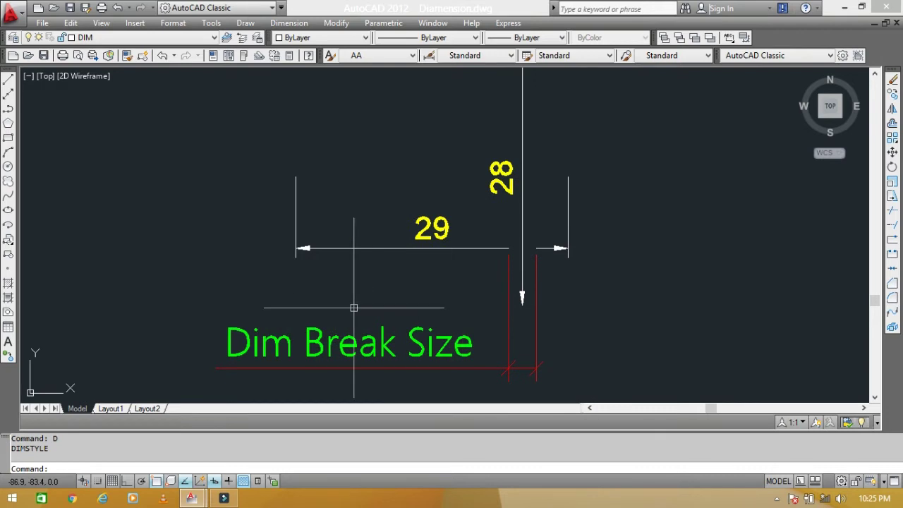
pyautogui.moveTo(415, 367)
pyautogui.mouseDown(button='middle')
pyautogui.moveTo(403, 326)
pyautogui.moveTo(403, 343)
pyautogui.mouseUp(button='middle')
# - Centre the Break Dimension example with its 29 and 28 dimensions and label
pyautogui.scroll(2, 497, 215)
pyautogui.scroll(2, 496, 214)
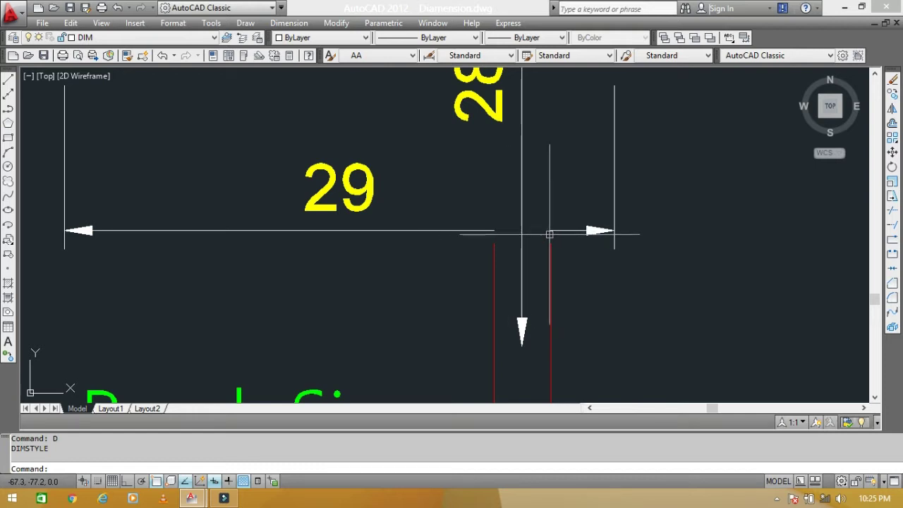
pyautogui.scroll(-5, 557, 237)
pyautogui.moveTo(544, 235); pyautogui.dragTo(544, 204, button='middle')
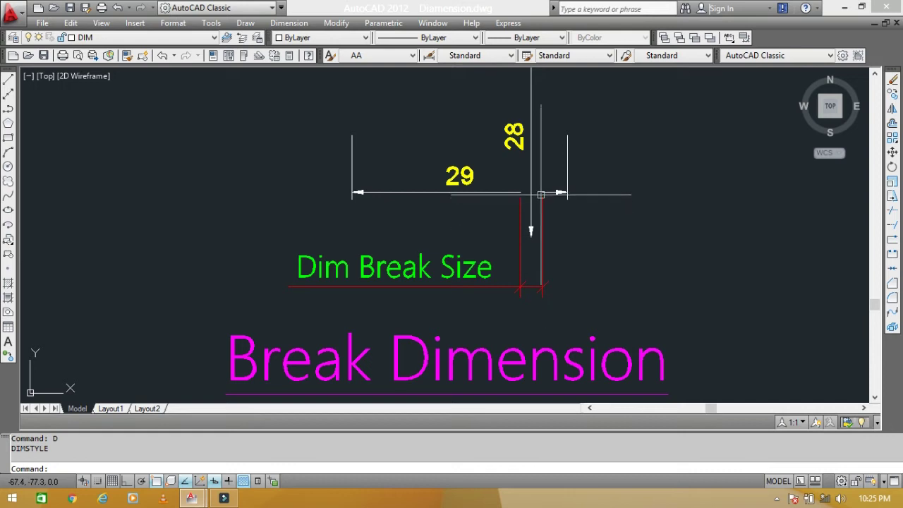
pyautogui.moveTo(590, 313); pyautogui.dragTo(583, 254, button='middle')
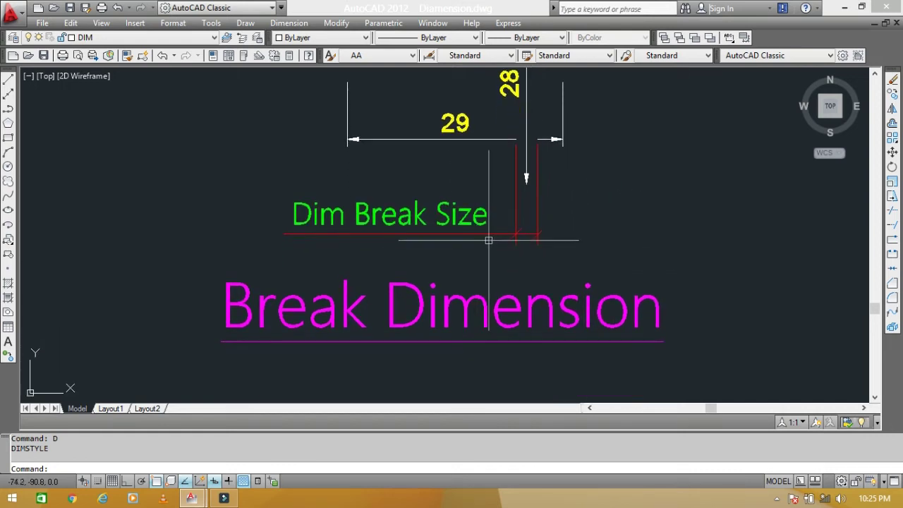
pyautogui.scroll(-2, 505, 301)
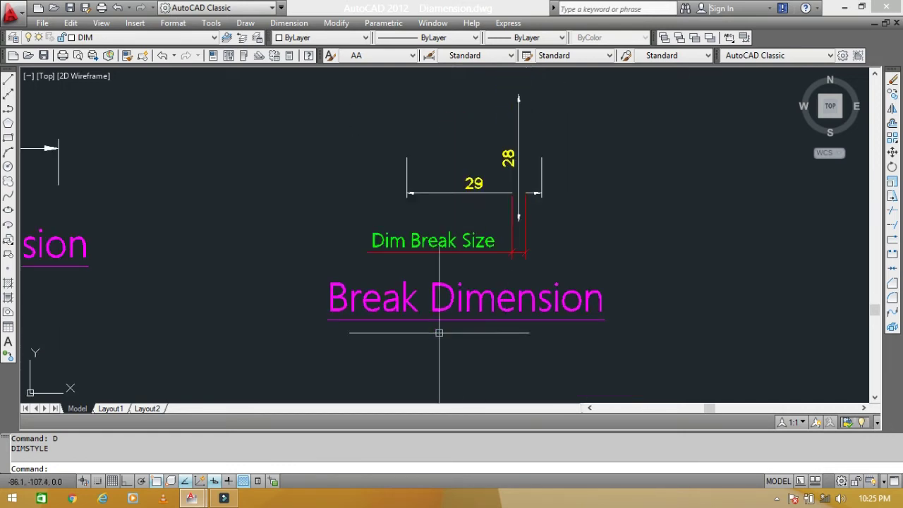
pyautogui.moveTo(673, 264); pyautogui.dragTo(496, 298, button='middle')
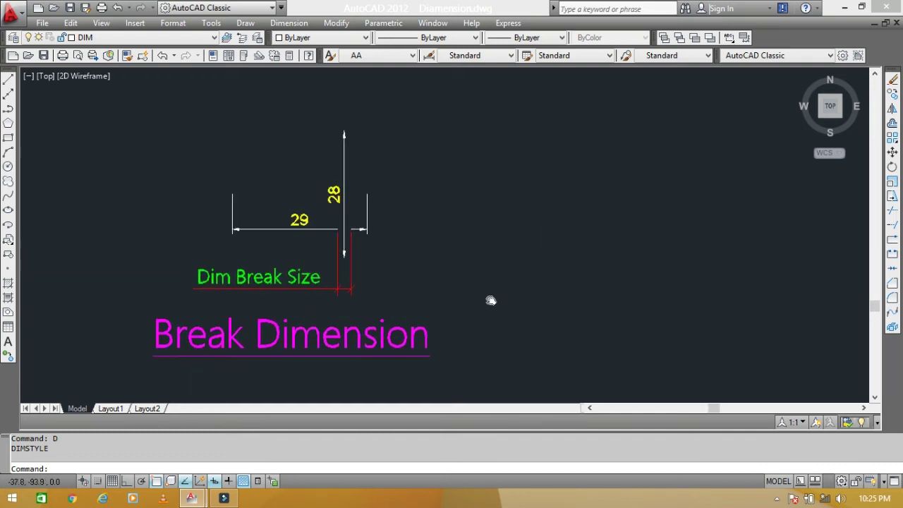
pyautogui.moveTo(459, 248); pyautogui.dragTo(430, 299, button='middle')
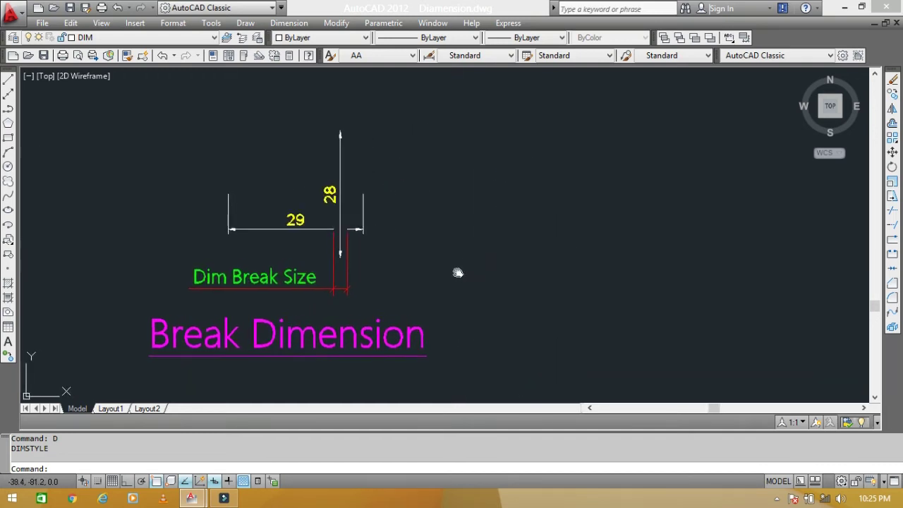
# - Add a horizontal 32 linear dimension and a vertical 31 linear dimension
pyautogui.write('Dli')
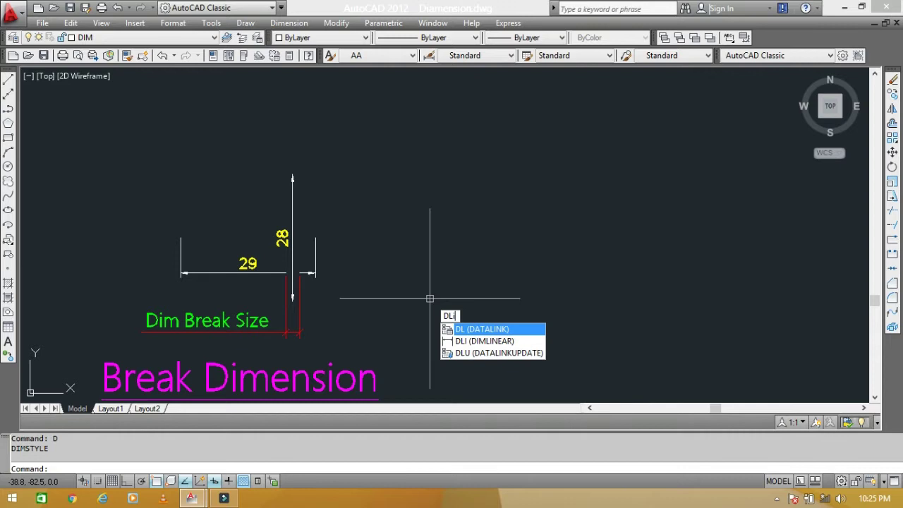
pyautogui.press('Return')
pyautogui.click(438, 260)
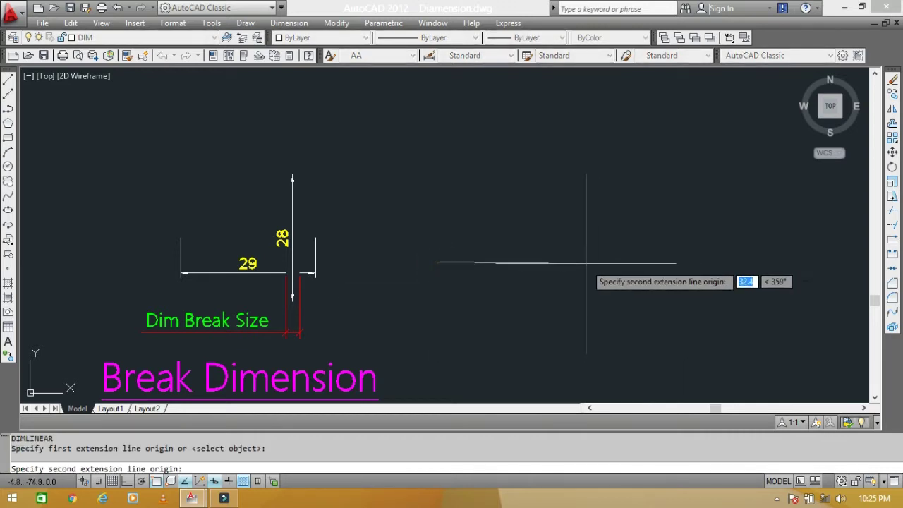
pyautogui.click(586, 259)
pyautogui.click(572, 202)
pyautogui.press('Return')
pyautogui.click(546, 120)
pyautogui.click(554, 261)
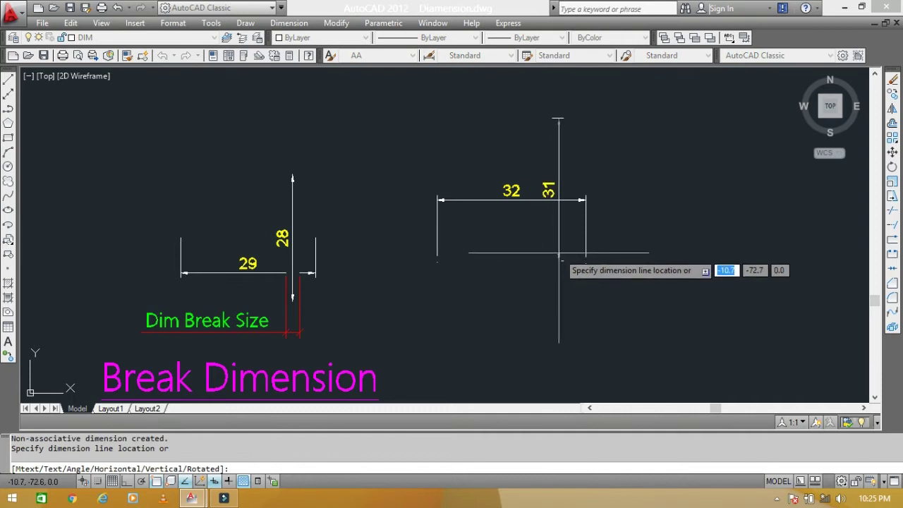
pyautogui.click(558, 248)
# - Move the 31 dimension straight up with Ortho on so it crosses the 32
pyautogui.write('m')
pyautogui.press('Return')
pyautogui.click(571, 152)
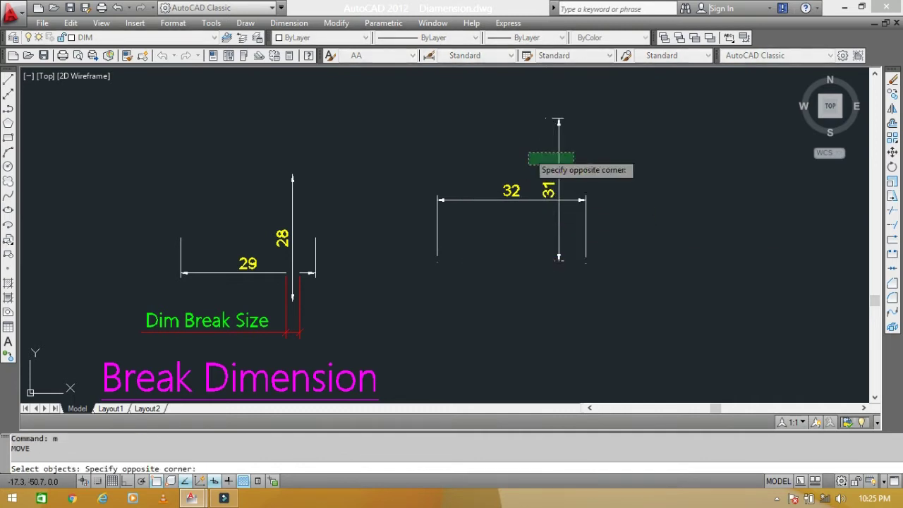
pyautogui.click(529, 163)
pyautogui.press('Return')
pyautogui.click(644, 180)
pyautogui.press('F8')
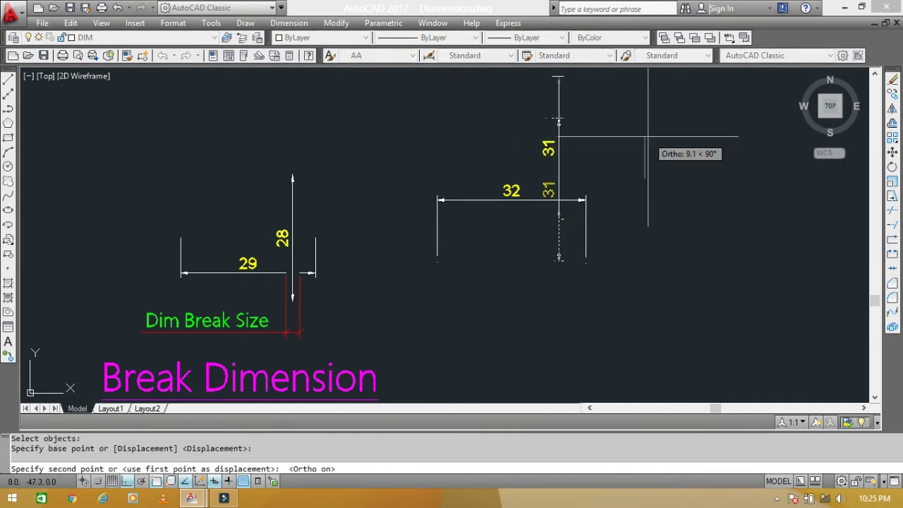
pyautogui.click(646, 147)
pyautogui.press('Escape')
pyautogui.scroll(5, 588, 211)
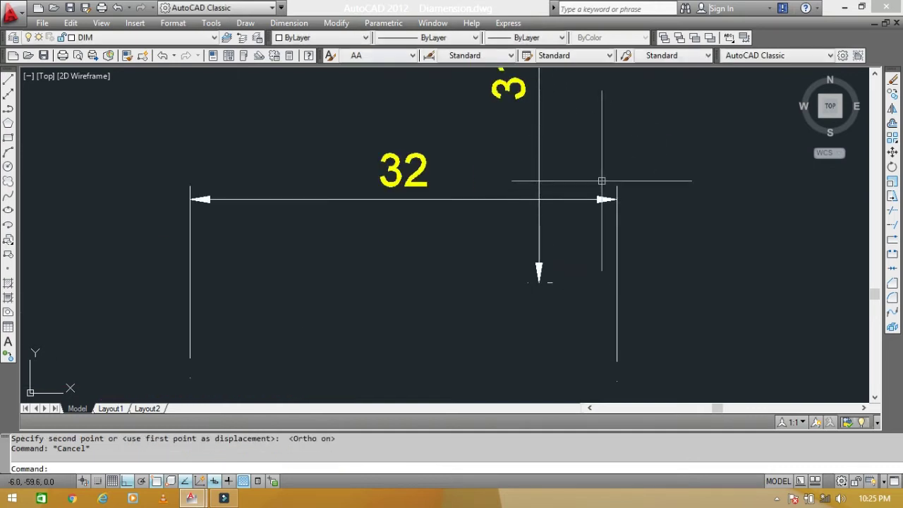
pyautogui.scroll(1, 590, 206)
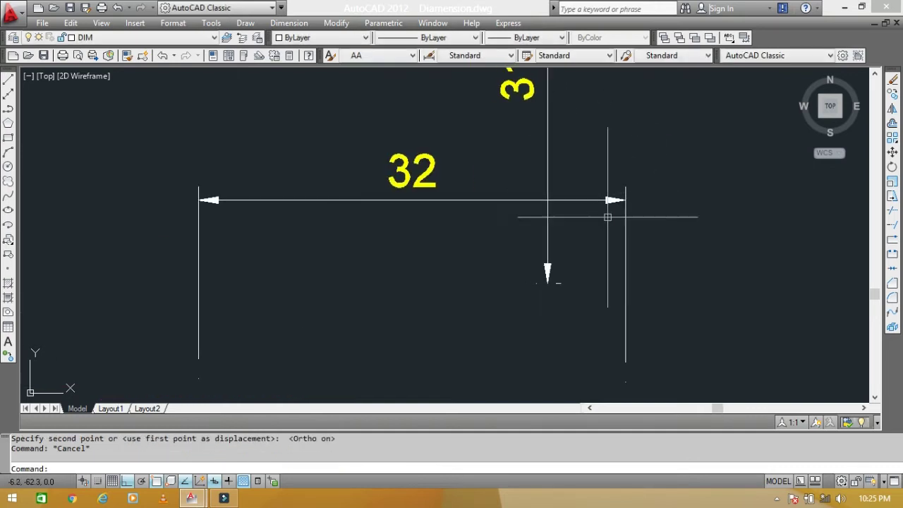
# - Apply an automatic Dimension Break to the 32 dimension where the 31 crosses it
pyautogui.click(300, 26)
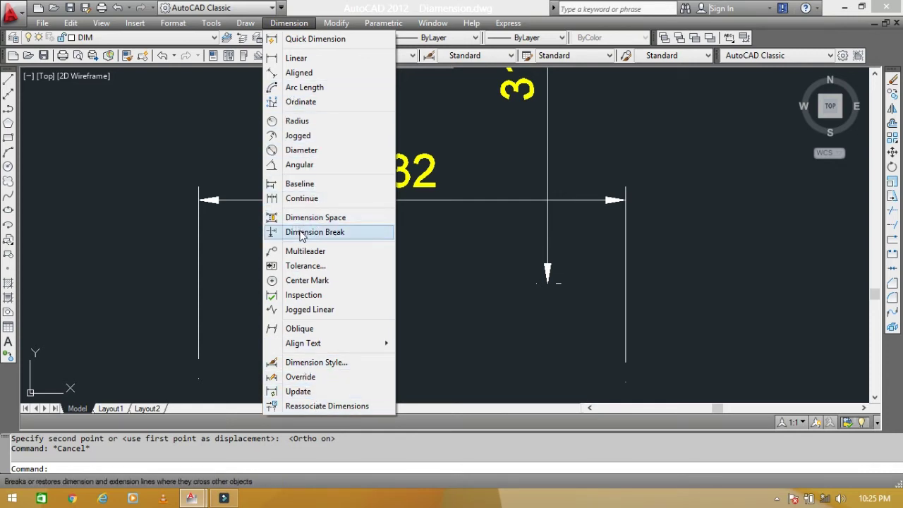
pyautogui.click(324, 240)
pyautogui.moveTo(551, 268); pyautogui.dragTo(501, 298, button='middle')
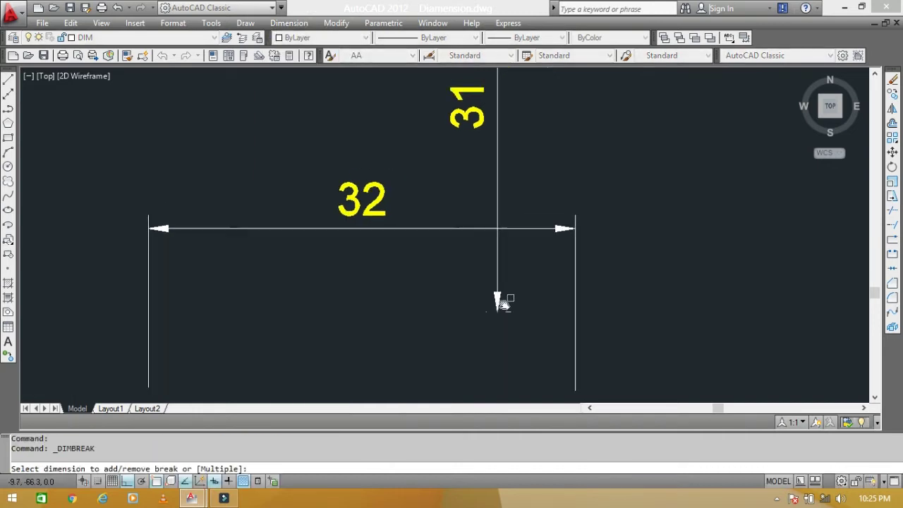
pyautogui.click(509, 227)
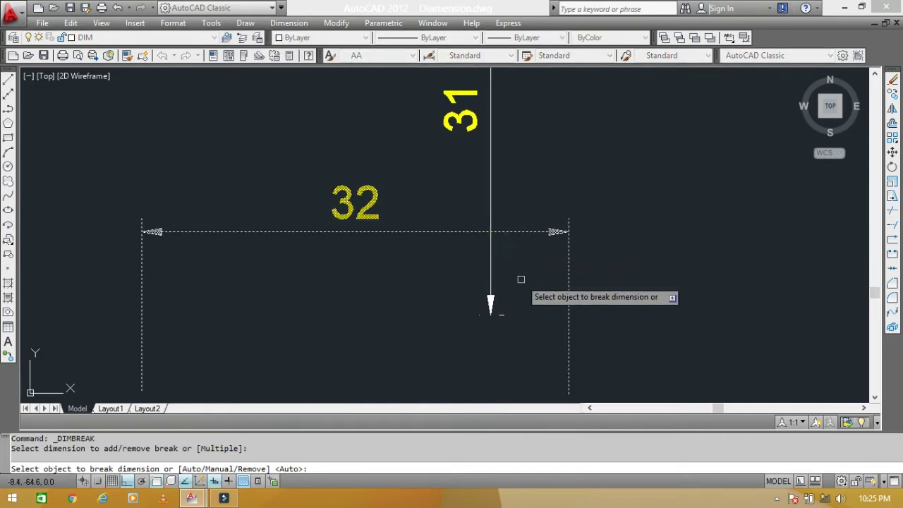
pyautogui.press('Return')
pyautogui.scroll(1, 497, 253)
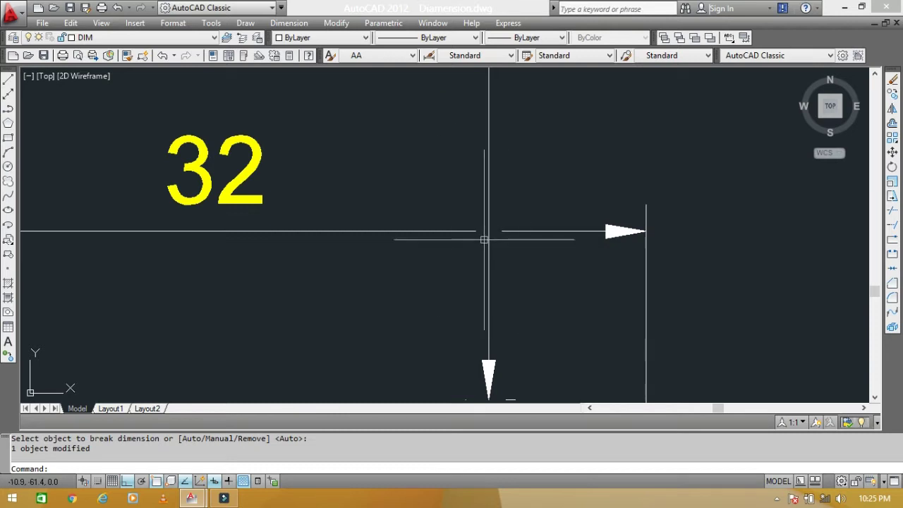
pyautogui.scroll(1, 487, 237)
# - Dimension the break gap in the 32 dimension line with a linear dimension reading 1
pyautogui.write('DIMLI')
pyautogui.press('Return')
pyautogui.click(550, 231)
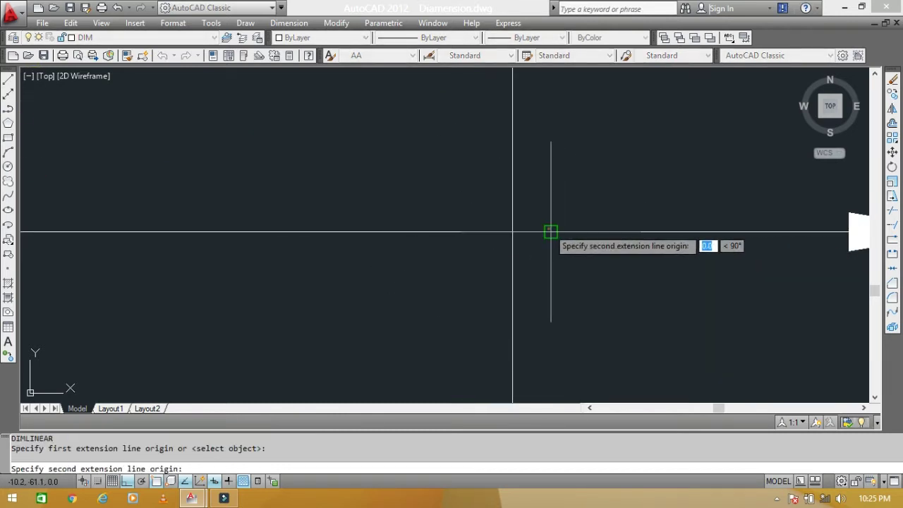
pyautogui.click(478, 232)
pyautogui.press('Escape')
pyautogui.press('Return')
pyautogui.click(551, 232)
pyautogui.click(474, 232)
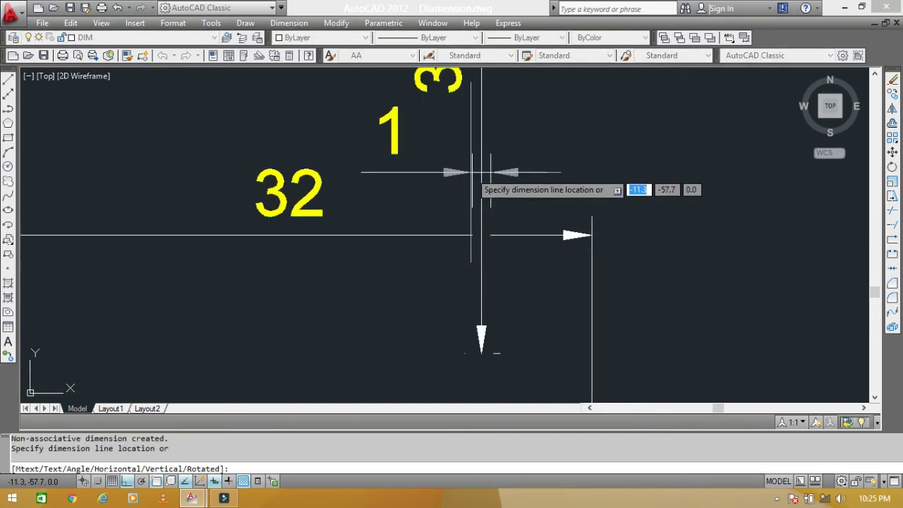
pyautogui.click(481, 196)
pyautogui.press('Escape')
pyautogui.click(469, 193)
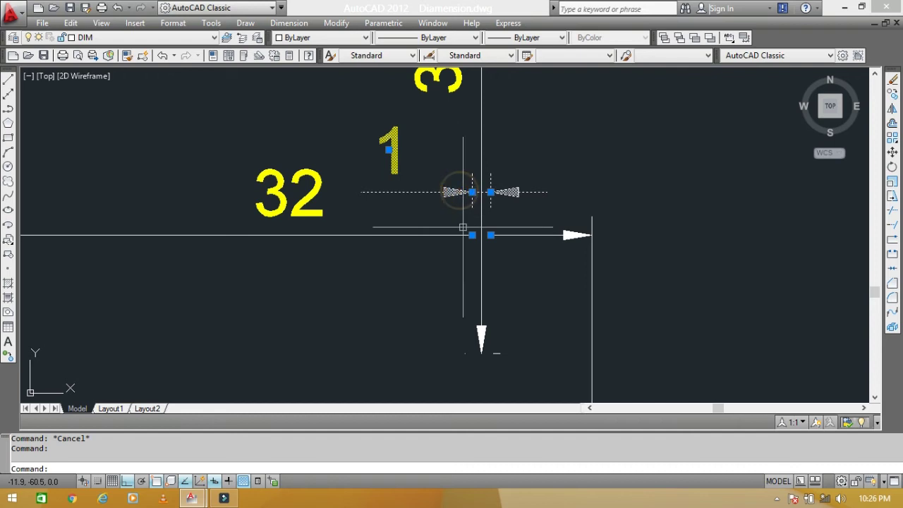
pyautogui.scroll(-3, 520, 237)
pyautogui.press('Escape')
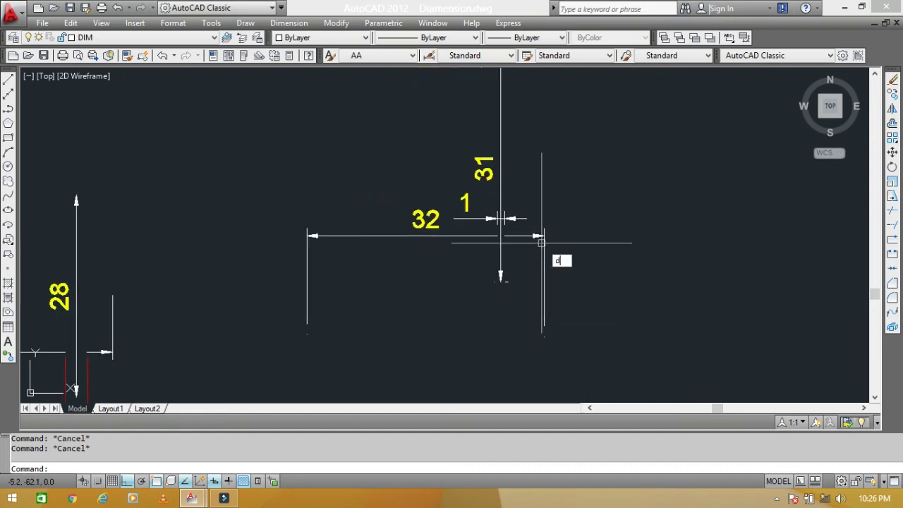
pyautogui.press('Return')
# - Change the Standard style's dimension break size to 3 and close the manager
pyautogui.click(587, 221)
pyautogui.write('3')
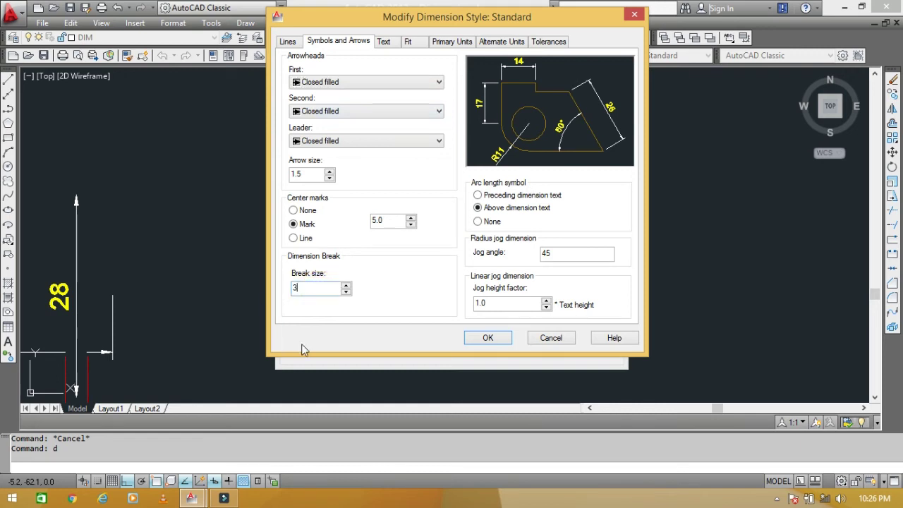
pyautogui.click(489, 339)
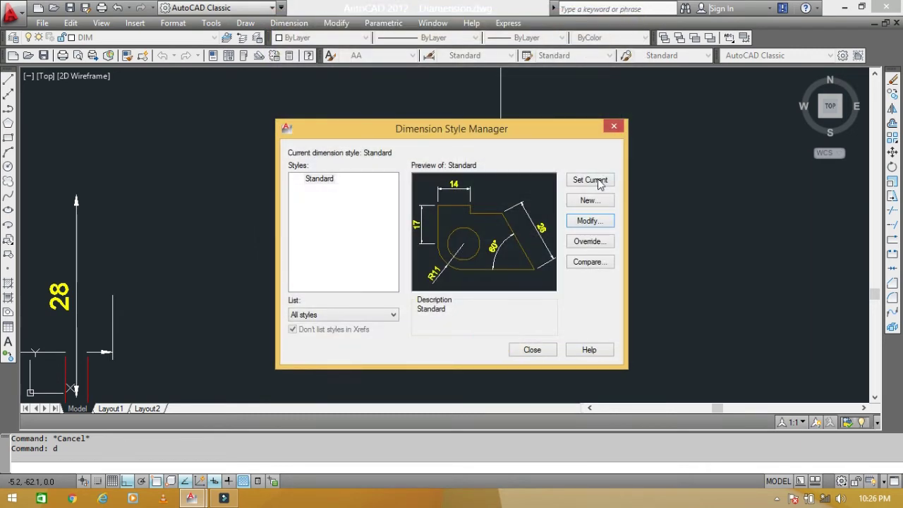
pyautogui.click(533, 350)
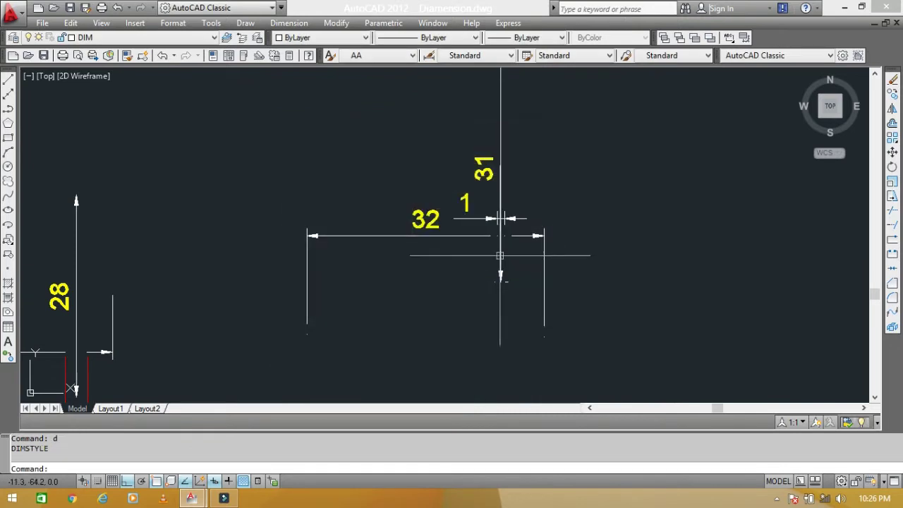
# - Erase the small 3 dimension measuring the break gap
pyautogui.scroll(3, 512, 230)
pyautogui.scroll(1, 525, 257)
pyautogui.click(524, 257)
pyautogui.click(500, 212)
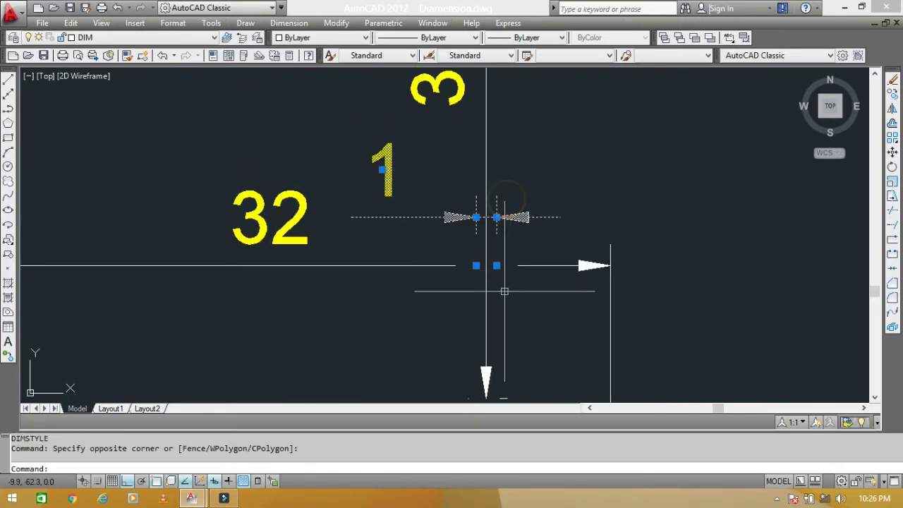
pyautogui.click(497, 266)
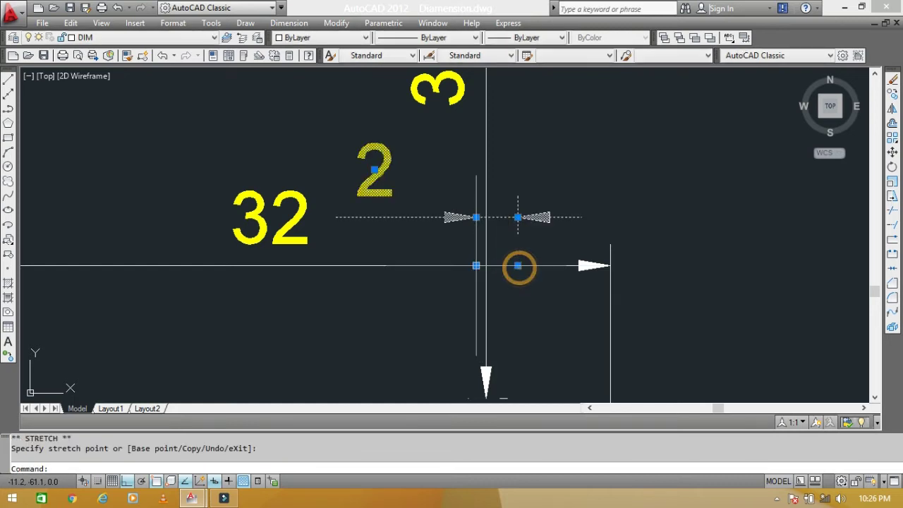
pyautogui.press('Escape')
pyautogui.scroll(-2, 460, 295)
pyautogui.press('Escape')
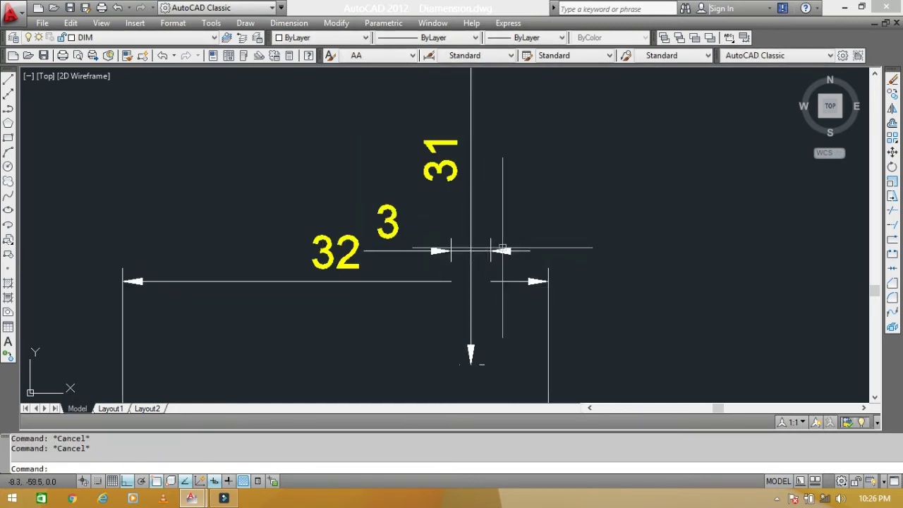
pyautogui.click(475, 251)
pyautogui.write('e')
pyautogui.press('Return')
# - Erase the 32 and 31 test dimensions and re-centre on the 29 and 28 example
pyautogui.scroll(-3, 472, 272)
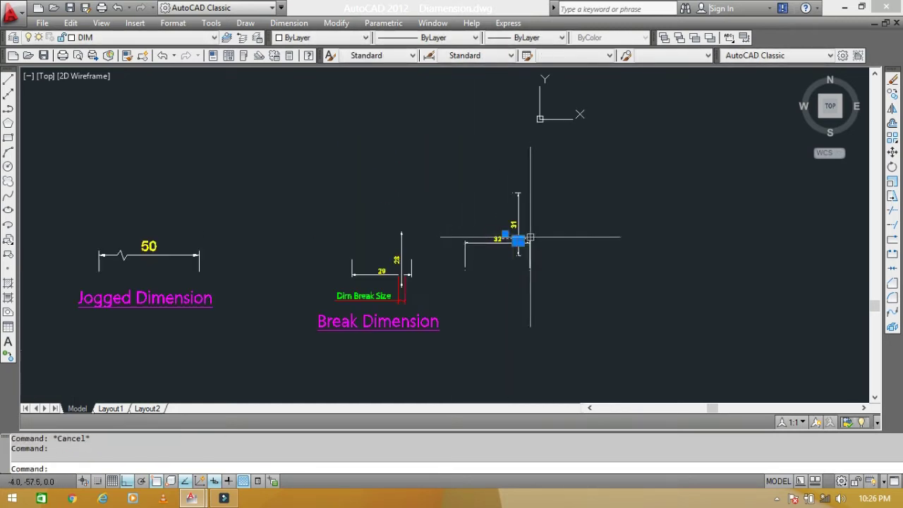
pyautogui.scroll(3, 500, 244)
pyautogui.moveTo(581, 275); pyautogui.dragTo(500, 226)
pyautogui.write('e')
pyautogui.press('Return')
pyautogui.scroll(3, 299, 329)
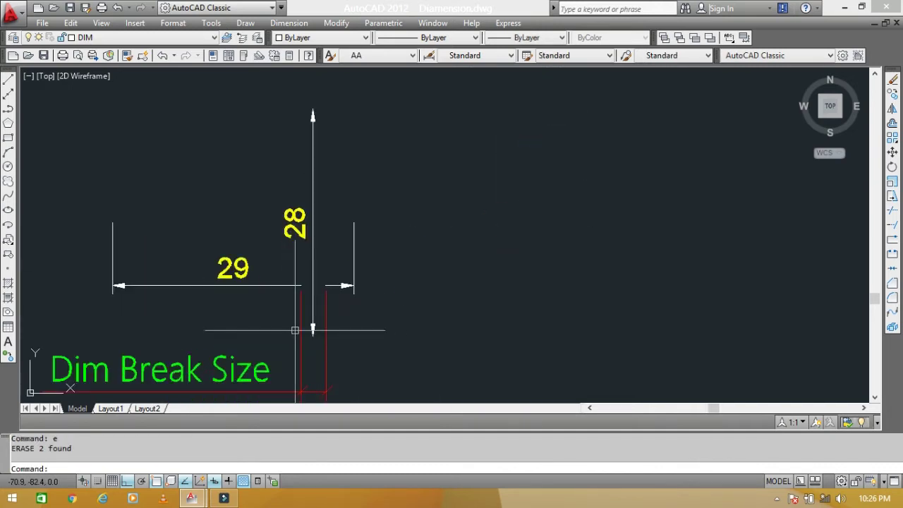
pyautogui.moveTo(298, 328); pyautogui.dragTo(494, 256, button='middle')
pyautogui.scroll(-1, 484, 226)
pyautogui.scroll(-1, 484, 225)
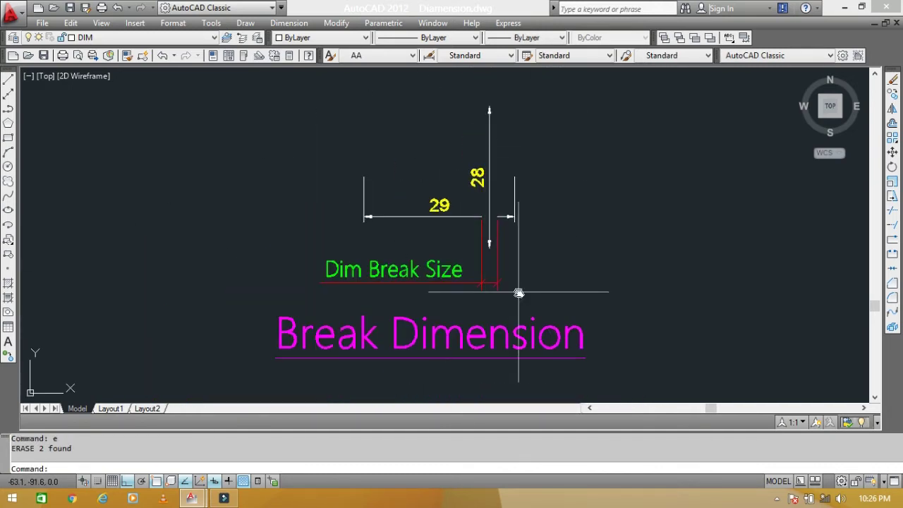
pyautogui.moveTo(519, 293); pyautogui.dragTo(485, 294, button='middle')
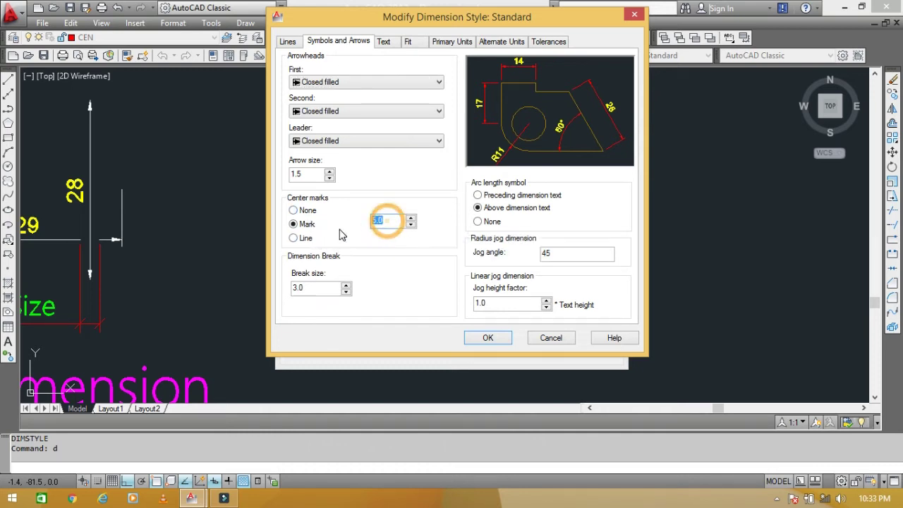
# - Confirm the 2.0 center mark size, close the style manager, and bring the circle into view
pyautogui.click(482, 339)
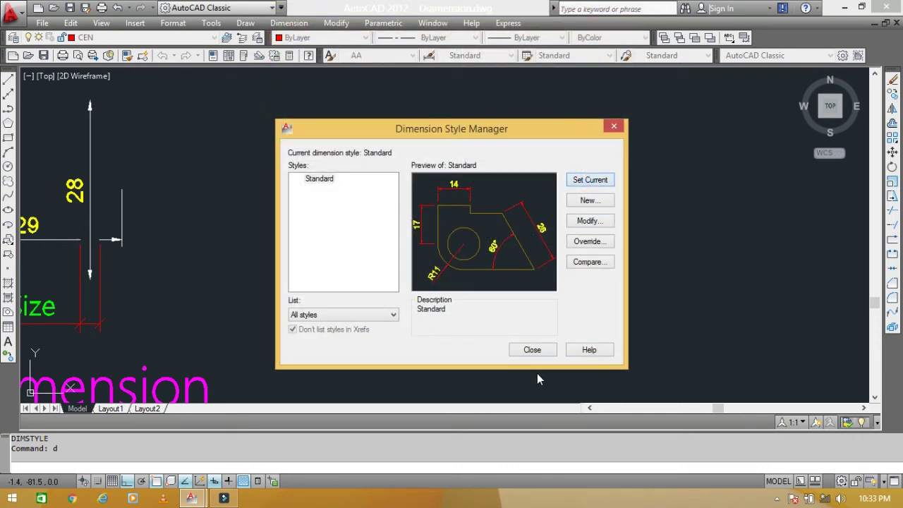
pyautogui.click(533, 351)
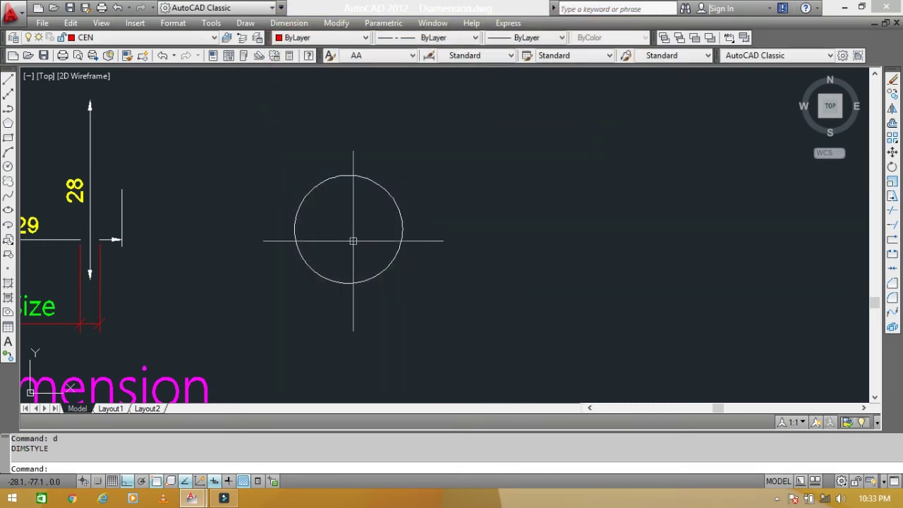
pyautogui.moveTo(303, 244); pyautogui.dragTo(378, 257, button='middle')
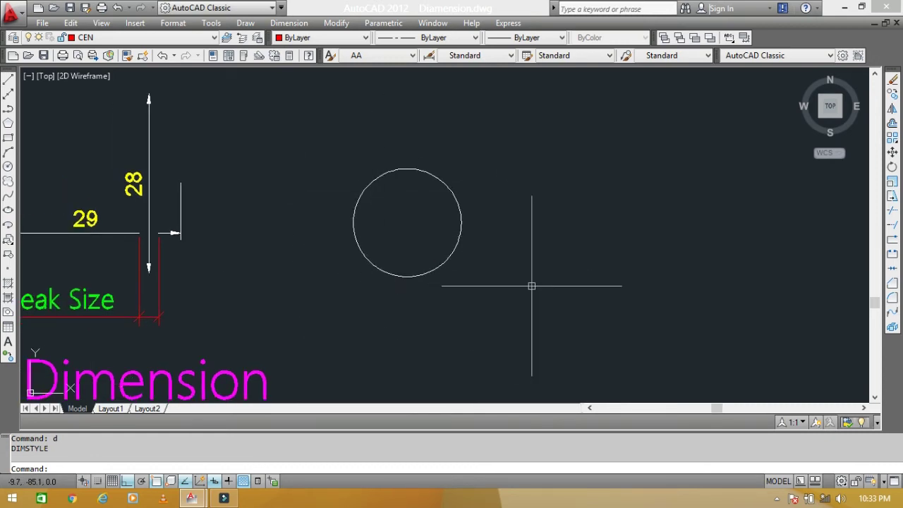
pyautogui.moveTo(489, 286); pyautogui.dragTo(417, 268, button='middle')
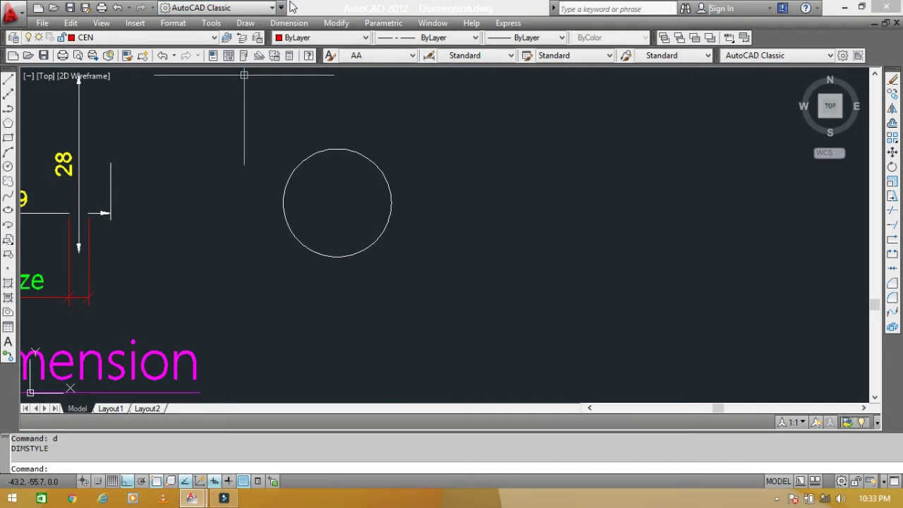
# - Add a center mark to the circle with Dimension > Center Mark
pyautogui.click(291, 23)
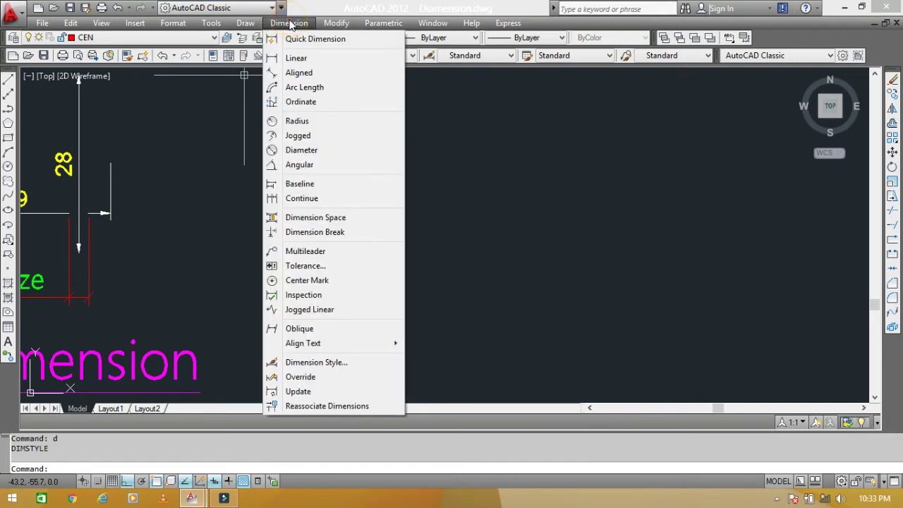
pyautogui.click(294, 280)
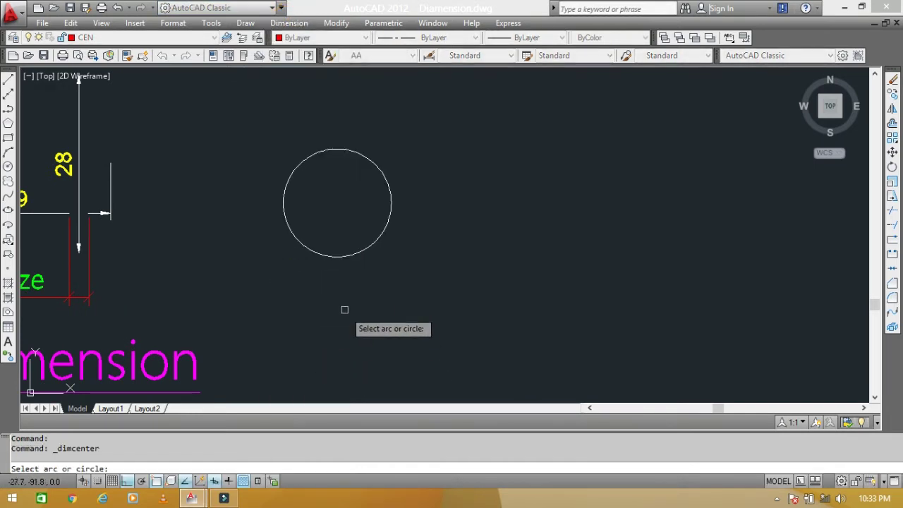
pyautogui.scroll(3, 346, 304)
pyautogui.moveTo(355, 269); pyautogui.dragTo(366, 334, button='middle')
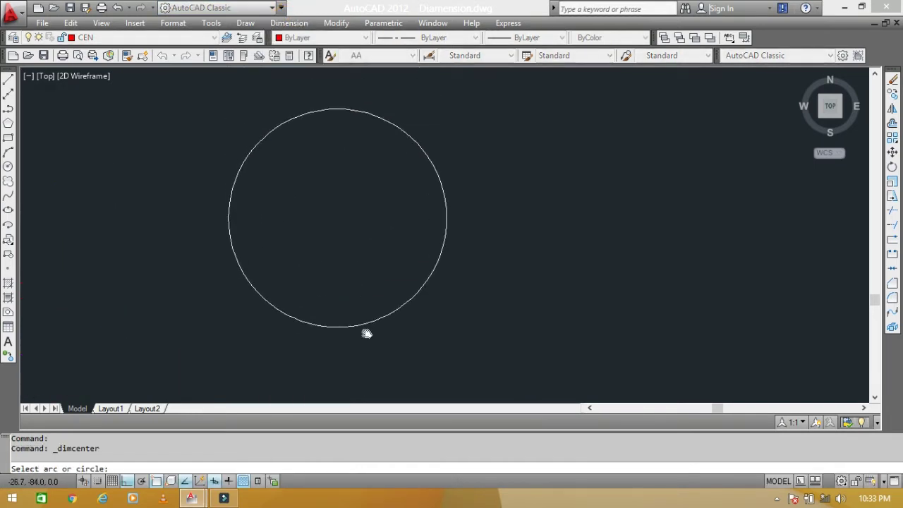
pyautogui.click(419, 289)
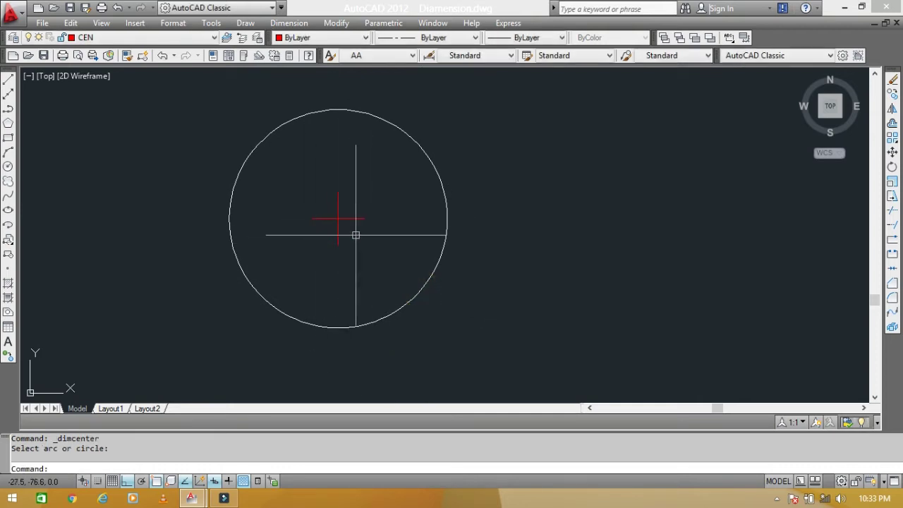
# - Place a trial 2 linear dimension, then erase it
pyautogui.write('dli')
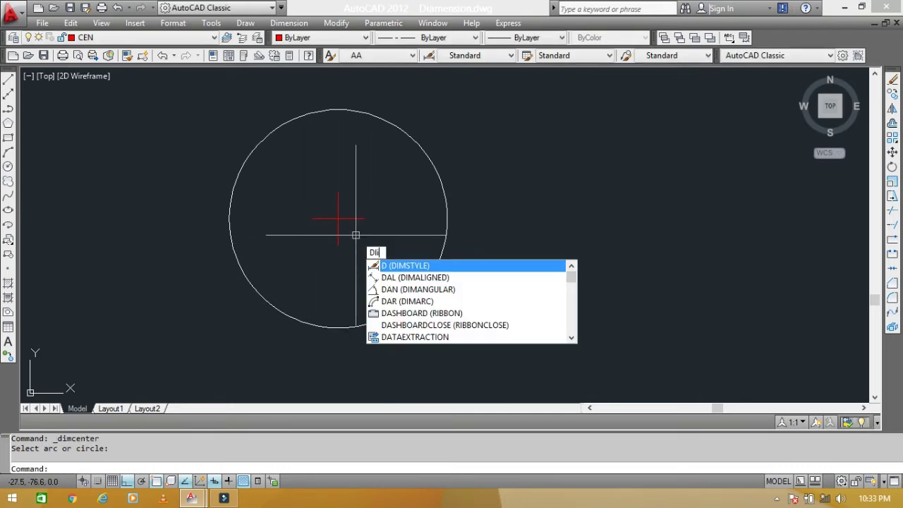
pyautogui.press('Return')
pyautogui.scroll(1, 370, 224)
pyautogui.click(370, 224)
pyautogui.click(370, 224)
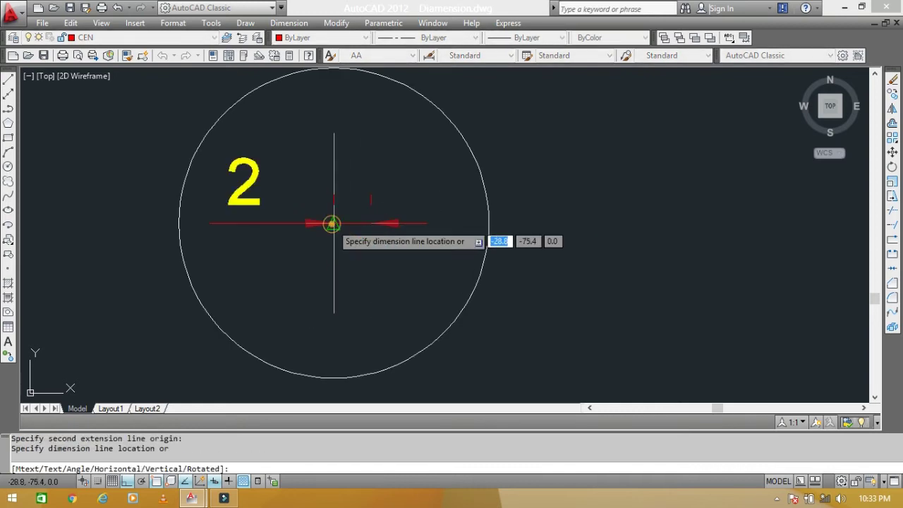
pyautogui.moveTo(358, 226); pyautogui.dragTo(368, 343, button='middle')
pyautogui.click(381, 144)
pyautogui.click(419, 162)
pyautogui.click(359, 120)
pyautogui.write('e')
pyautogui.press('Return')
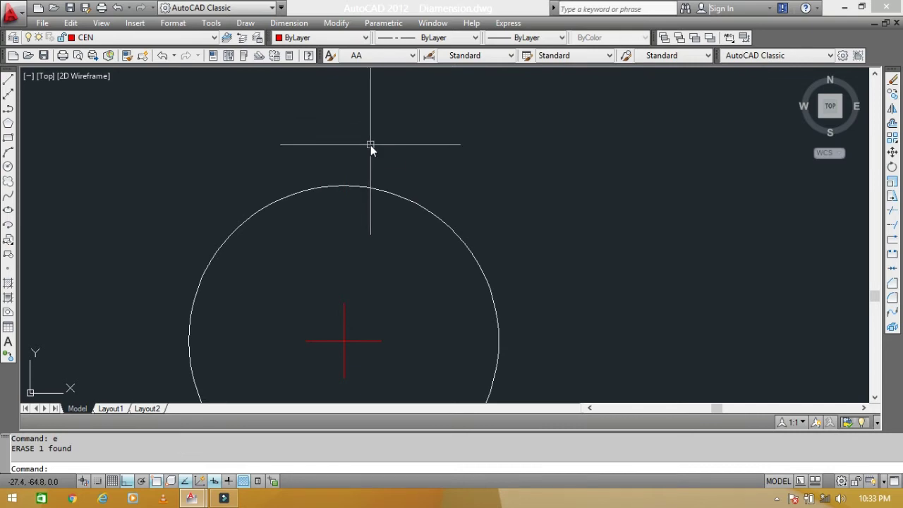
# - Set the Standard dimension style's center mark size to 5 and close the style manager
pyautogui.write('d')
pyautogui.press('Return')
pyautogui.click(587, 220)
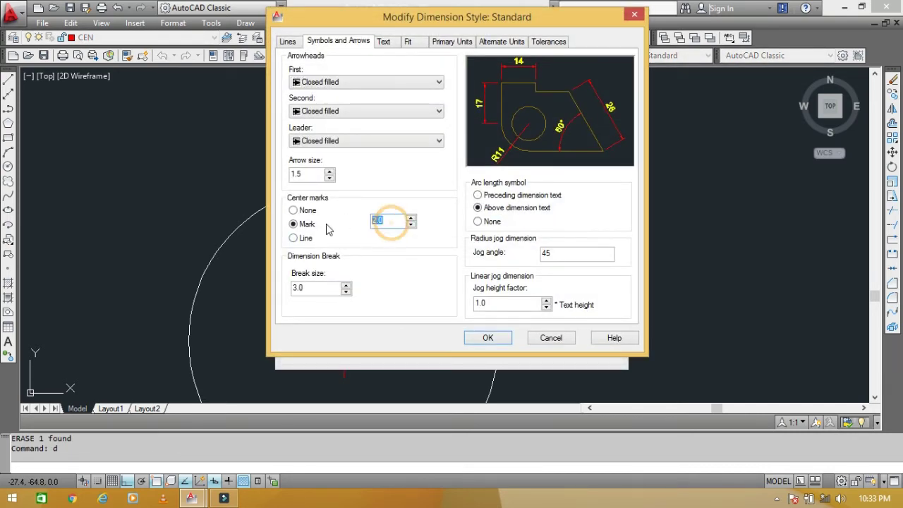
pyautogui.write('5')
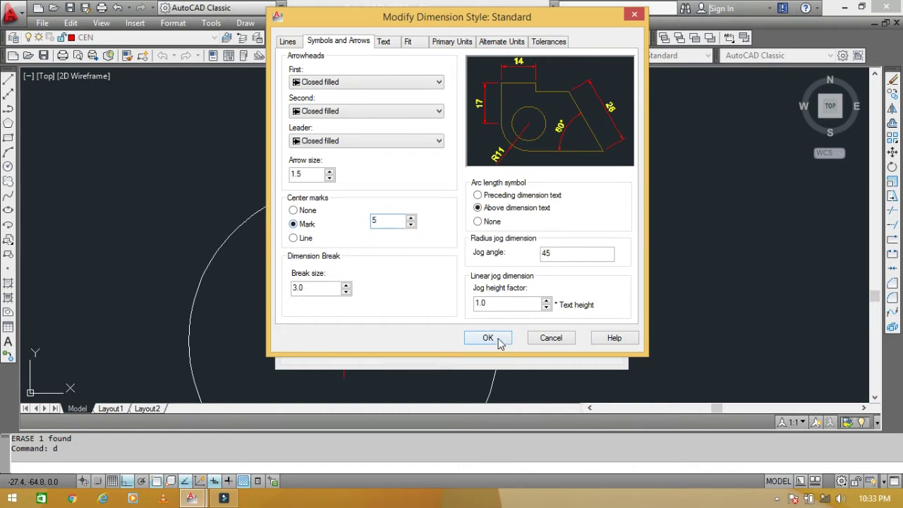
pyautogui.click(499, 341)
pyautogui.click(593, 180)
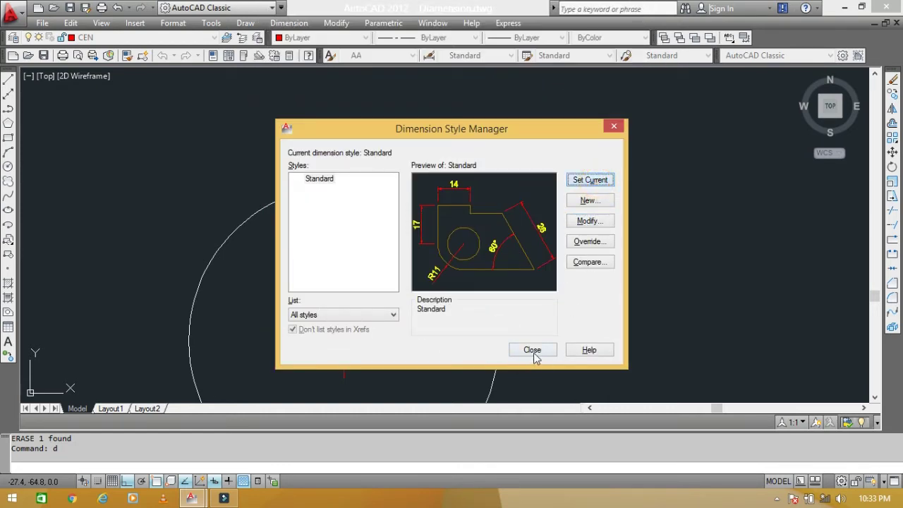
pyautogui.click(534, 350)
# - Erase the old centre mark from the circle
pyautogui.scroll(-3, 372, 325)
pyautogui.click(348, 236)
pyautogui.write('e')
pyautogui.press('Return')
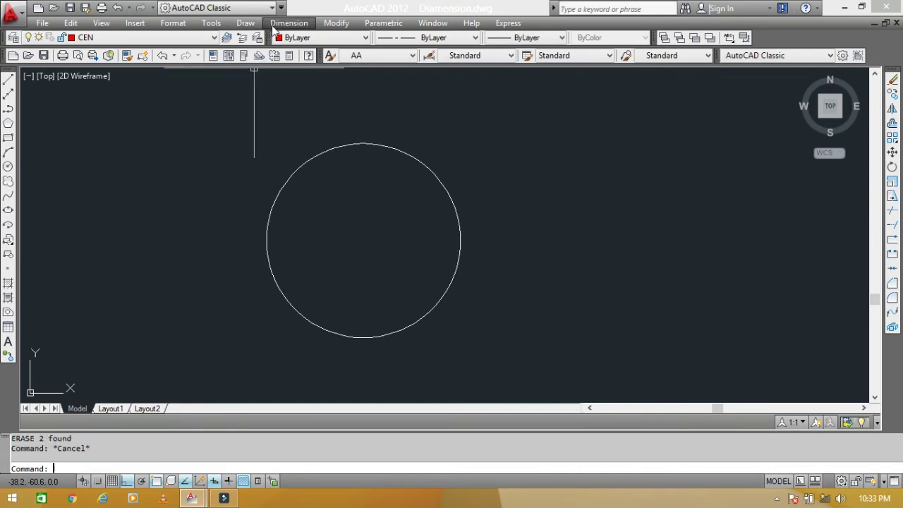
# - Add a centre mark to the circle and measure it with a vertical 5 linear dimension
pyautogui.click(283, 23)
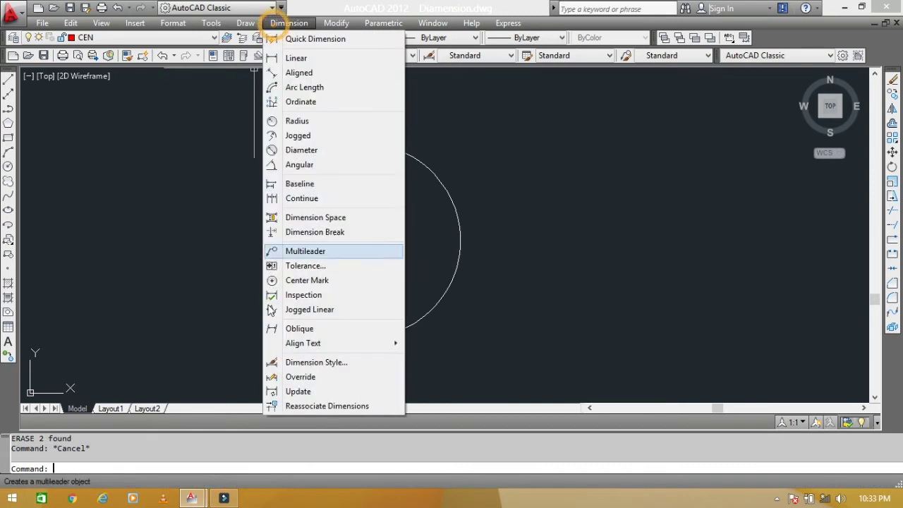
pyautogui.click(308, 281)
pyautogui.click(433, 313)
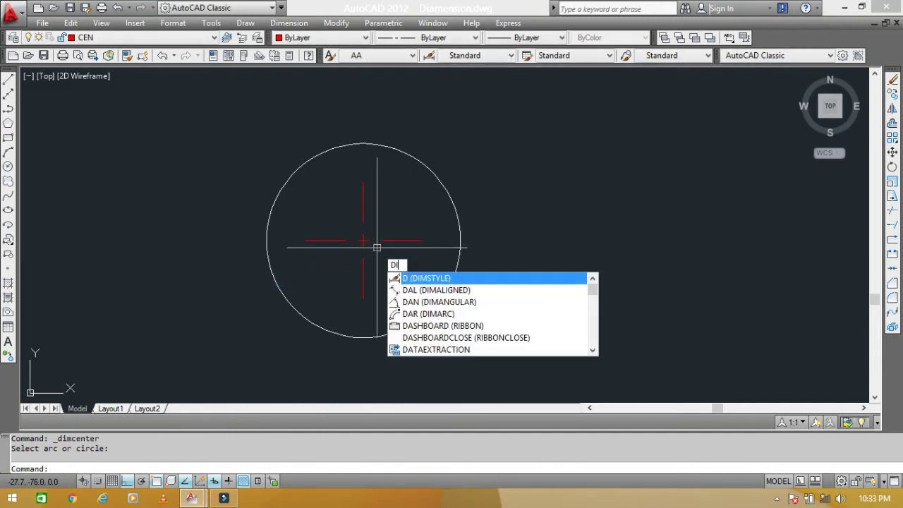
pyautogui.write('li')
pyautogui.press('Return')
pyautogui.click(421, 240)
pyautogui.click(363, 199)
# - Erase the test 5 dimension and the centre mark lines
pyautogui.moveTo(387, 135); pyautogui.dragTo(387, 226, button='middle')
pyautogui.click(393, 162)
pyautogui.press('Escape')
pyautogui.click(390, 146)
pyautogui.click(409, 169)
pyautogui.write('e')
pyautogui.press('Return')
pyautogui.scroll(-5, 426, 145)
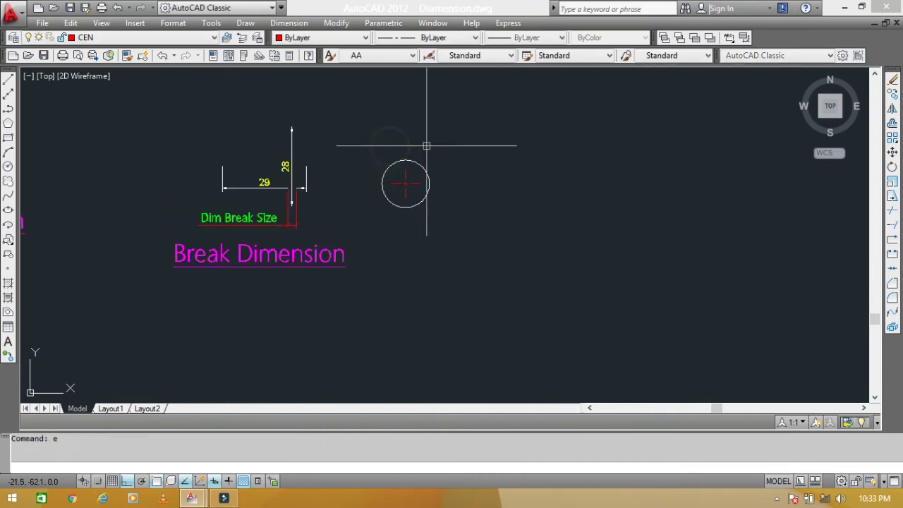
pyautogui.scroll(3, 409, 186)
pyautogui.click(413, 184)
pyautogui.press('Return')
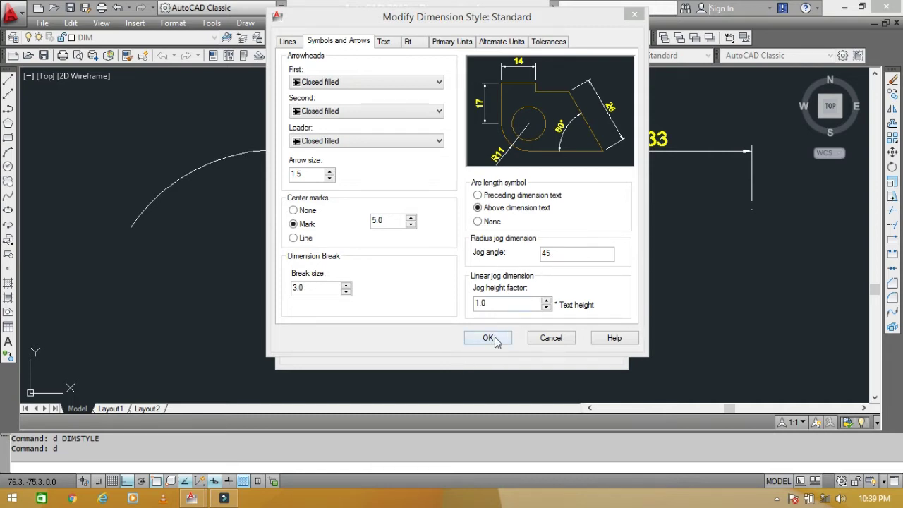
# - Confirm and close the dimension style settings, then frame the arc beside the 41 and jogged 33 dimensions
pyautogui.click(488, 338)
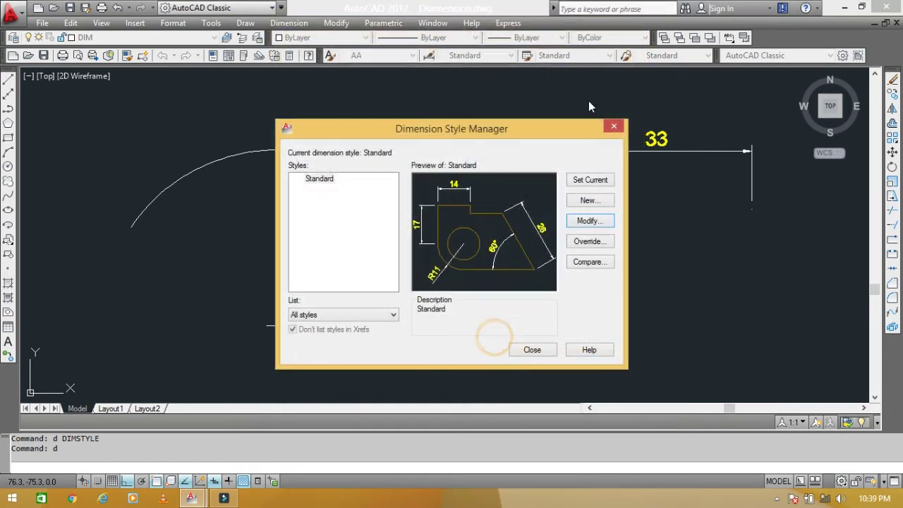
pyautogui.click(586, 180)
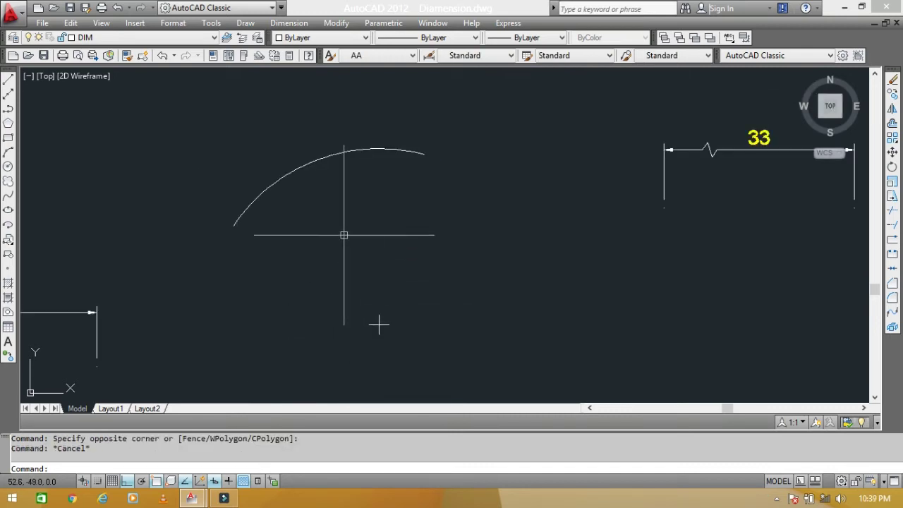
pyautogui.moveTo(379, 325); pyautogui.dragTo(389, 351, button='middle')
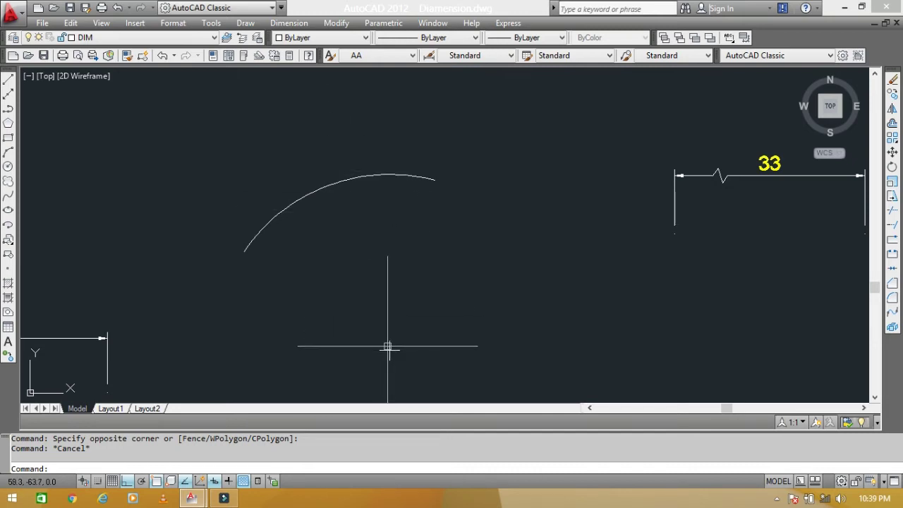
pyautogui.scroll(2, 356, 204)
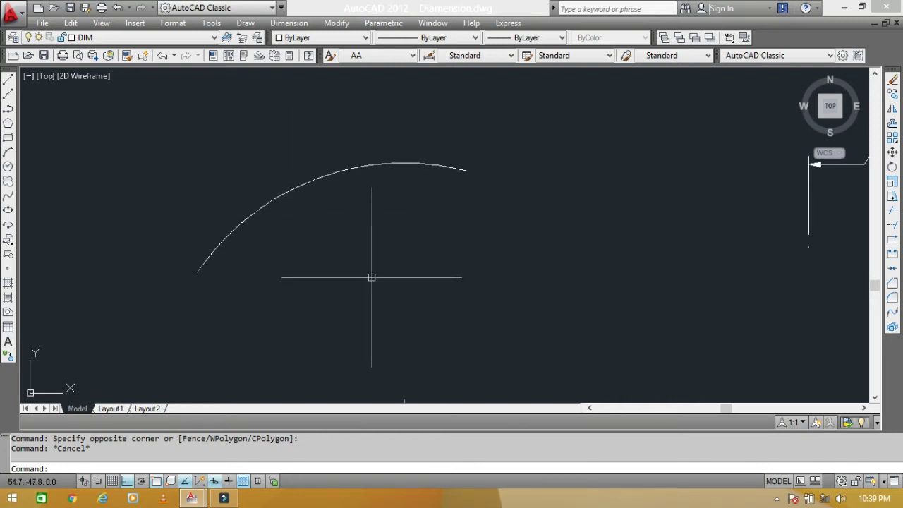
pyautogui.scroll(-2, 373, 244)
pyautogui.moveTo(399, 233); pyautogui.dragTo(400, 248, button='middle')
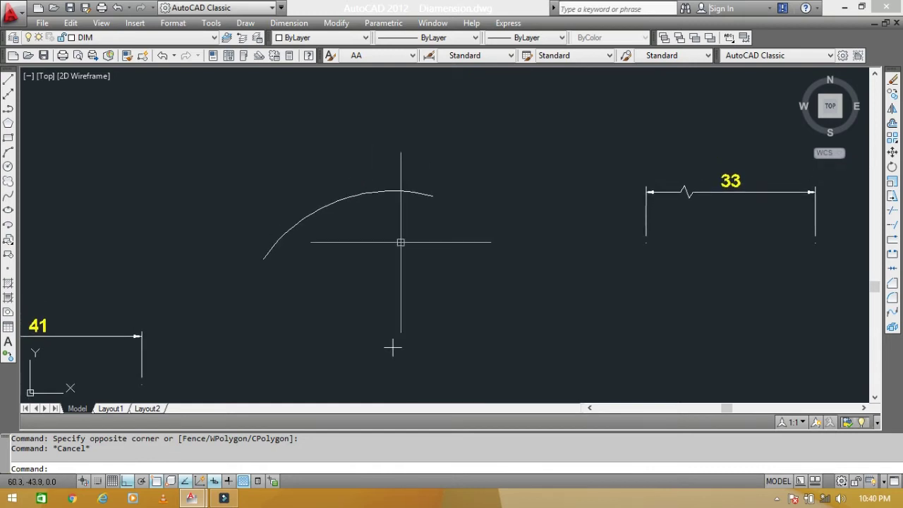
pyautogui.click(290, 23)
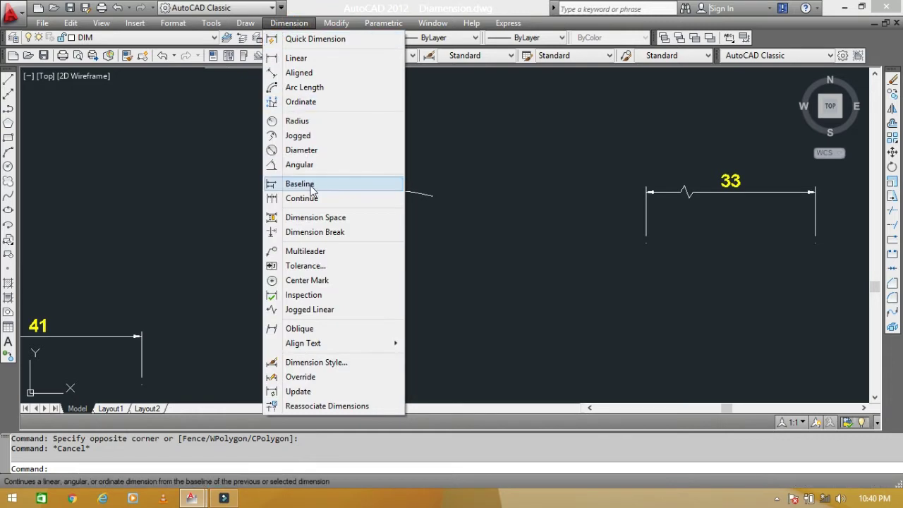
# - Dimension the large arc with a jogged R31 radius, its override centre placed below the arc
pyautogui.click(303, 136)
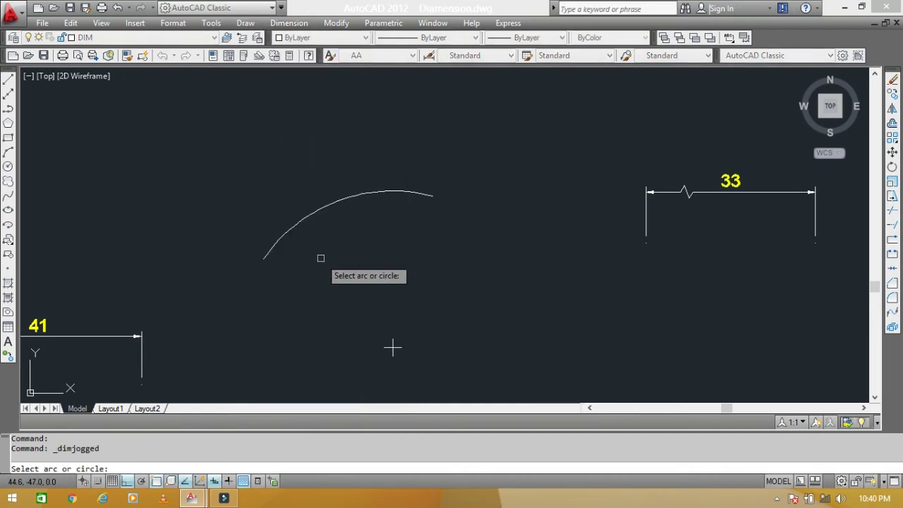
pyautogui.click(332, 206)
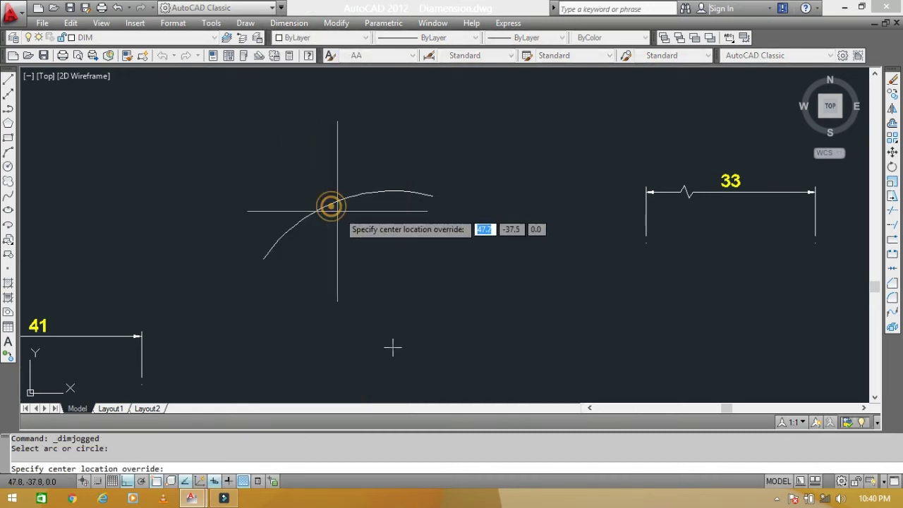
pyautogui.moveTo(383, 296); pyautogui.dragTo(371, 226, button='middle')
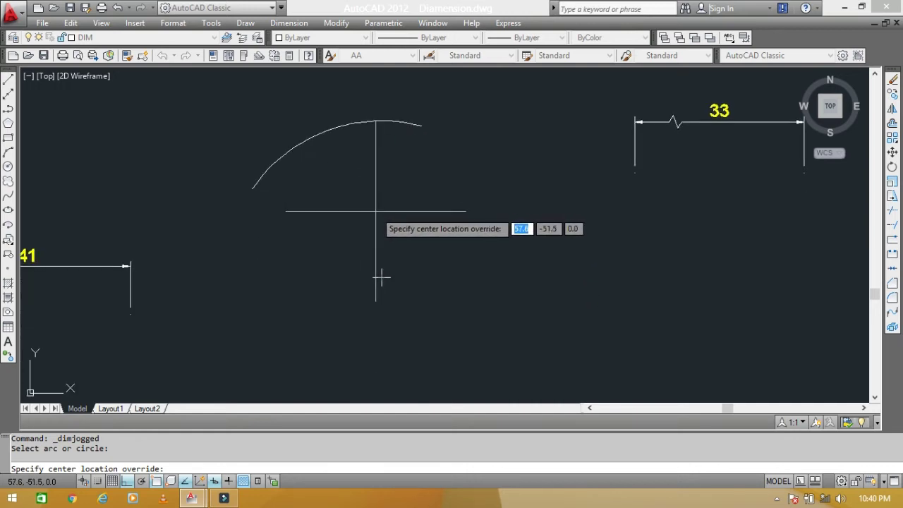
pyautogui.click(381, 277)
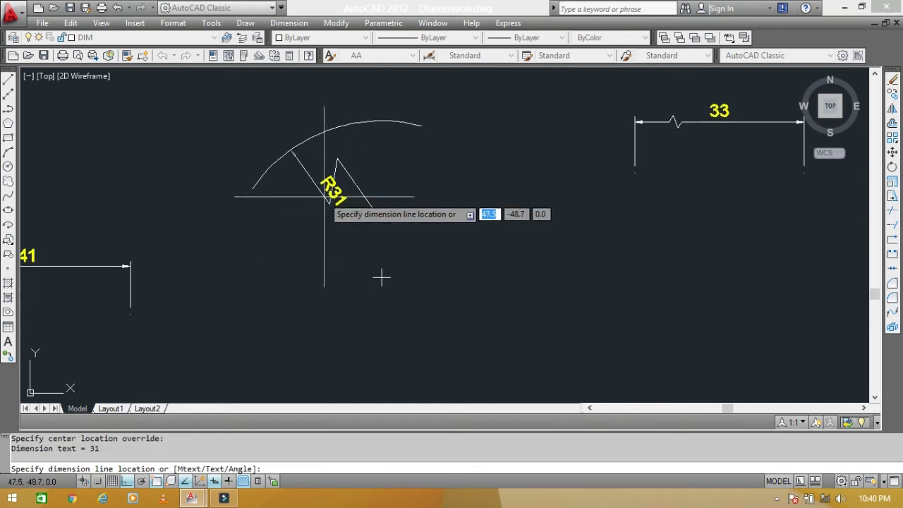
pyautogui.scroll(2, 447, 386)
pyautogui.scroll(1, 277, 197)
pyautogui.scroll(1, 276, 194)
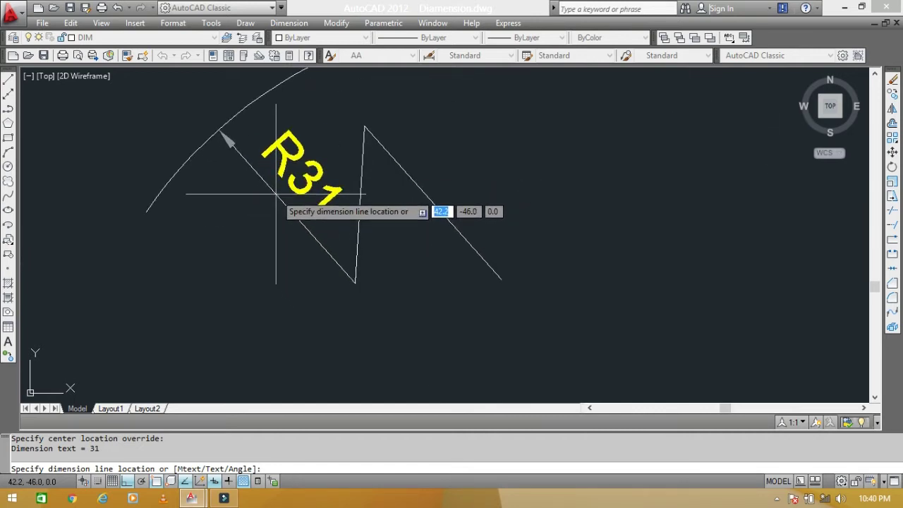
pyautogui.click(276, 194)
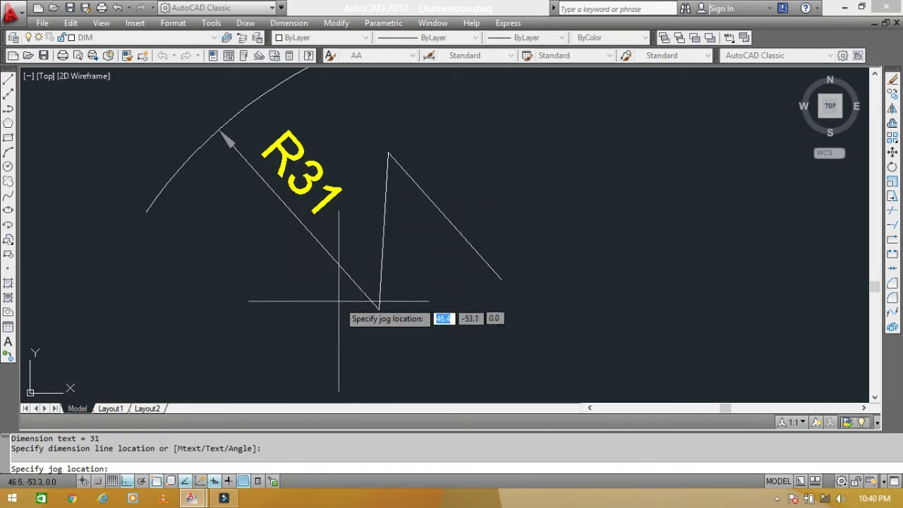
pyautogui.moveTo(350, 257); pyautogui.dragTo(355, 204, button='middle')
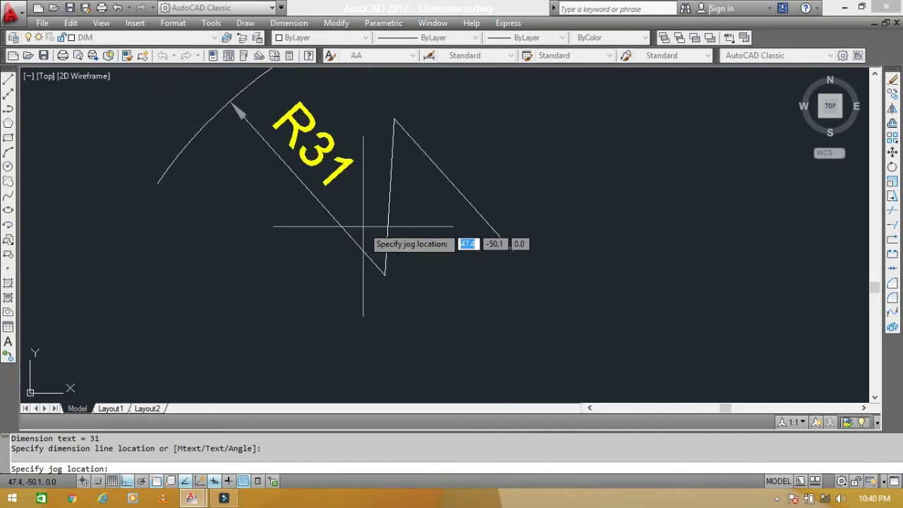
pyautogui.click(361, 225)
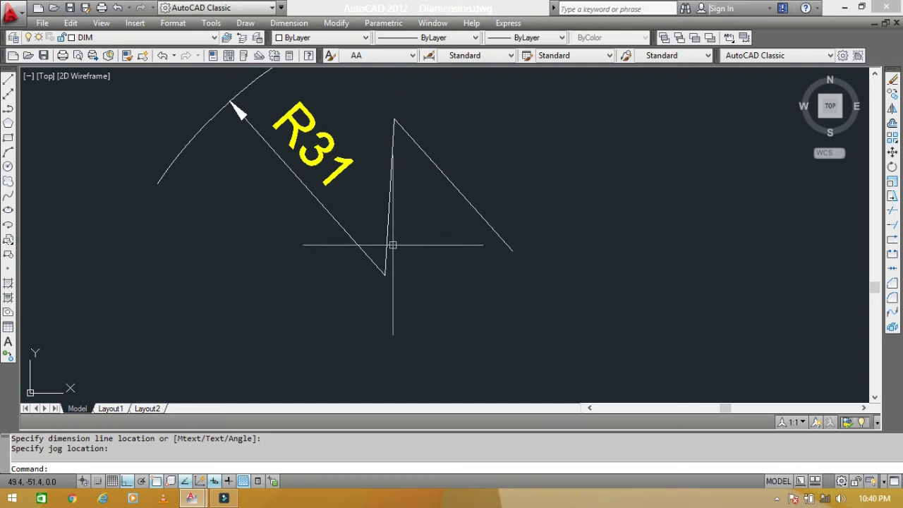
pyautogui.write('d')
pyautogui.press('Return')
# - Check the Standard style's 45 jog angle, leaving the settings unchanged
pyautogui.click(589, 220)
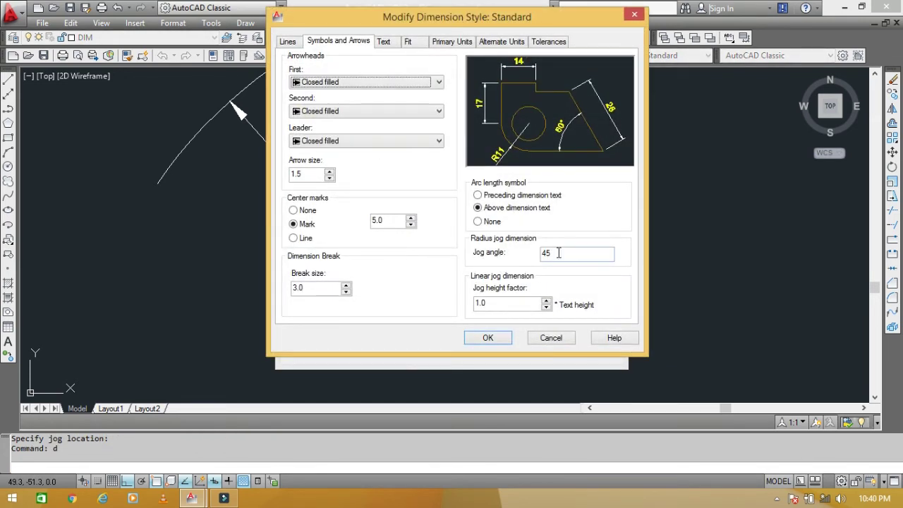
pyautogui.click(544, 338)
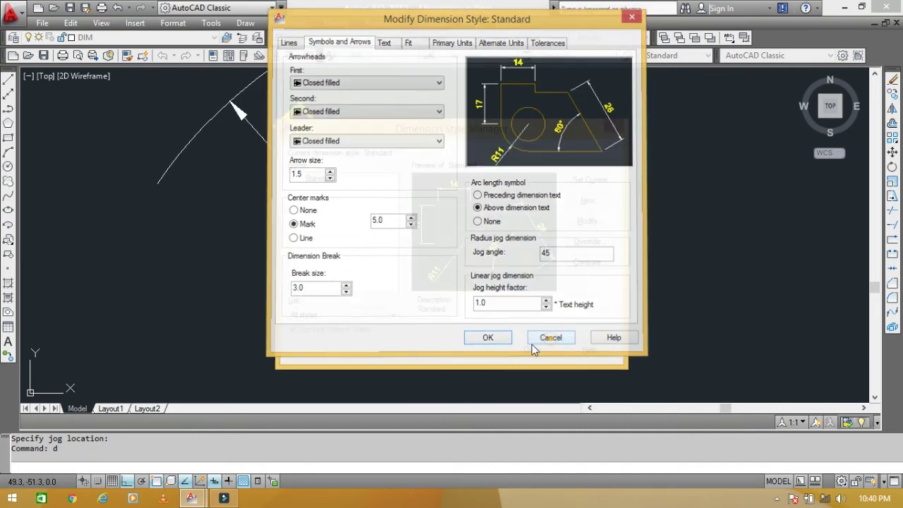
pyautogui.press('Escape')
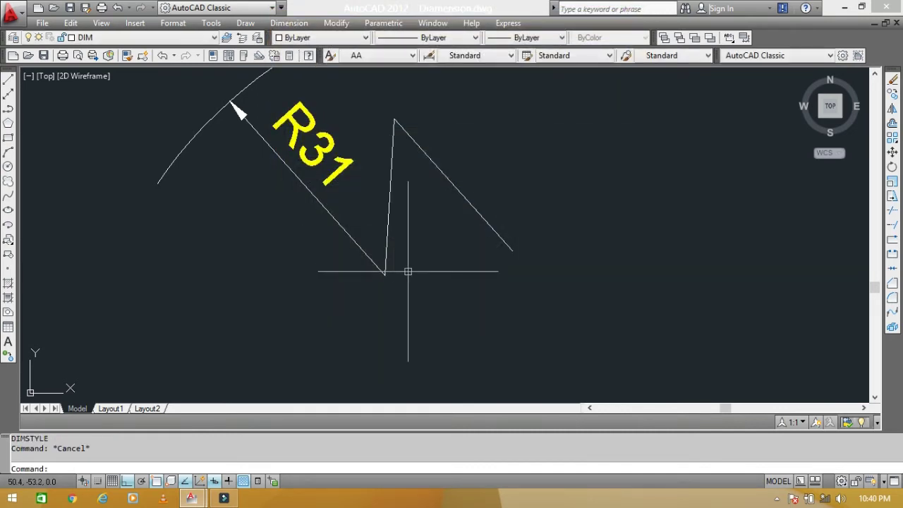
# - Copy the jogged R31 dimension and its jog lines below the original
pyautogui.write('co')
pyautogui.press('Return')
pyautogui.click(353, 222)
pyautogui.click(421, 256)
pyautogui.press('Return')
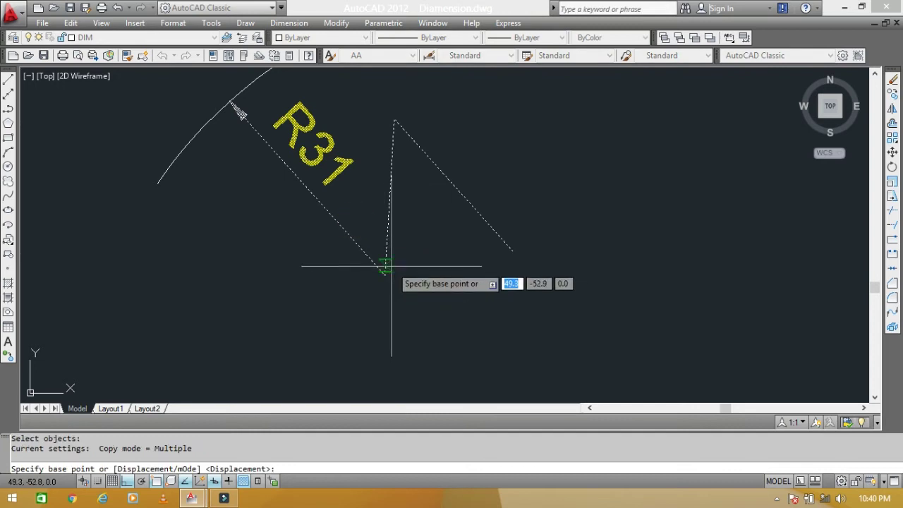
pyautogui.click(385, 271)
pyautogui.click(357, 314)
pyautogui.press('Escape')
# - Explode the copied dimension and measure its jog lines at 45°
pyautogui.click(463, 312)
pyautogui.click(468, 333)
pyautogui.write('x')
pyautogui.press('Return')
pyautogui.press('Return')
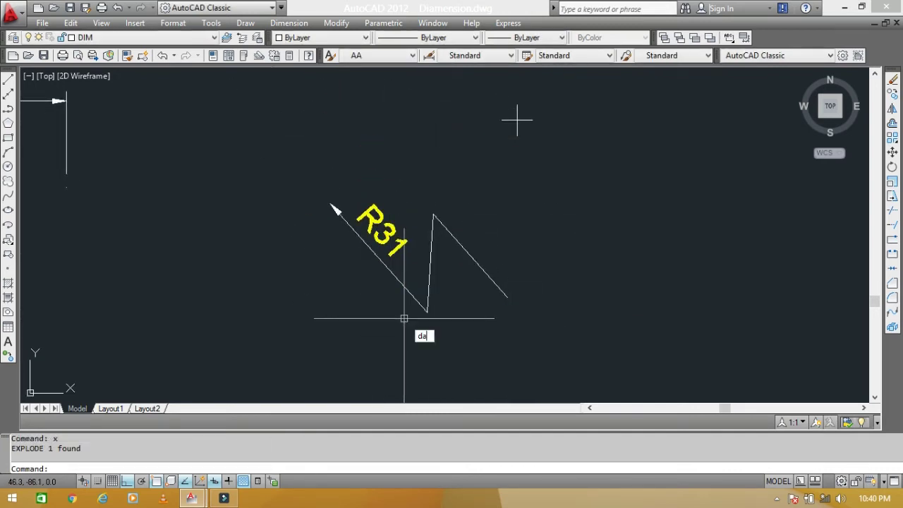
pyautogui.press('Return')
pyautogui.click(428, 280)
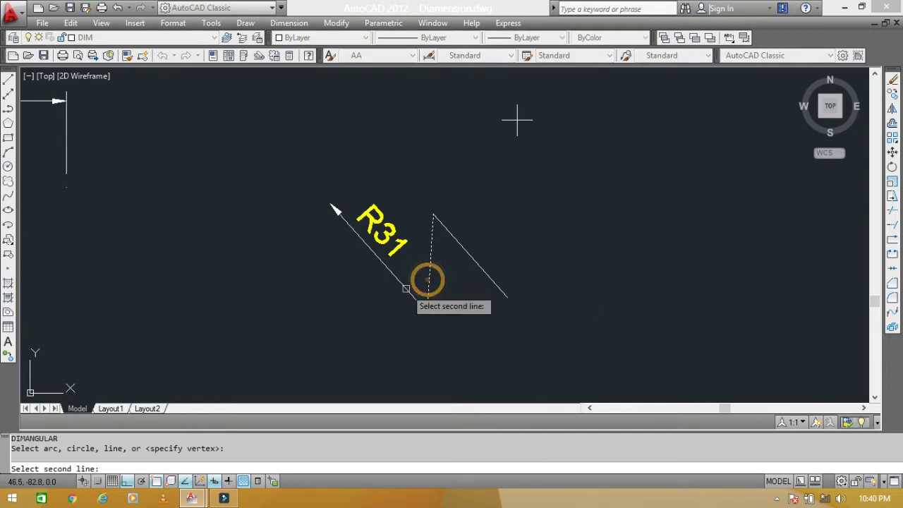
pyautogui.click(406, 288)
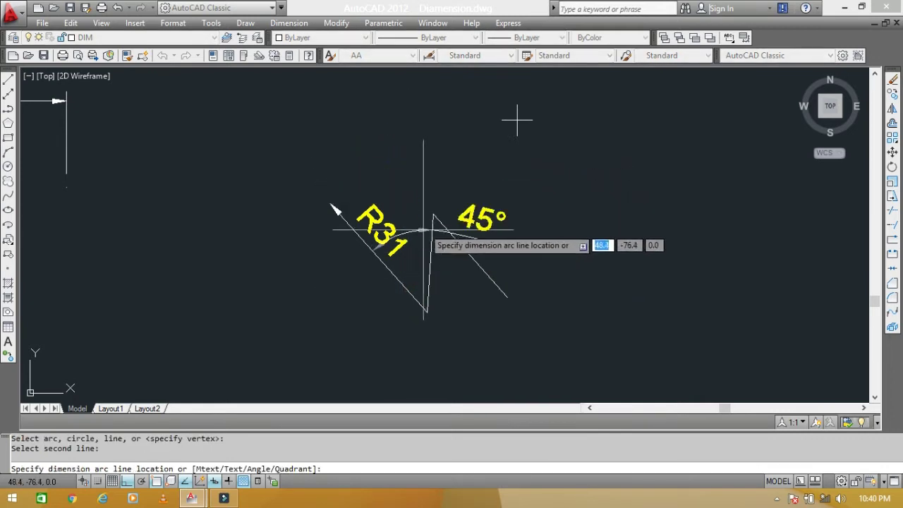
pyautogui.press('Escape')
# - Delete the exploded test copy and its lines
pyautogui.click(552, 310)
pyautogui.click(244, 208)
pyautogui.press('Delete')
pyautogui.click(443, 324)
pyautogui.press('Escape')
pyautogui.moveTo(395, 150); pyautogui.dragTo(381, 306, button='middle')
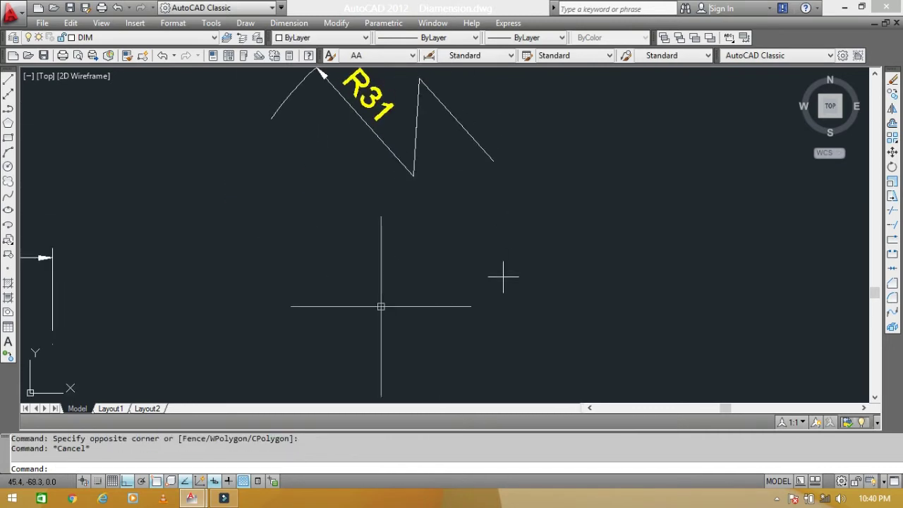
pyautogui.write('d')
# - Review the Standard style's jog angle settings, then close the Dimension Style Manager without changes
pyautogui.press('Return')
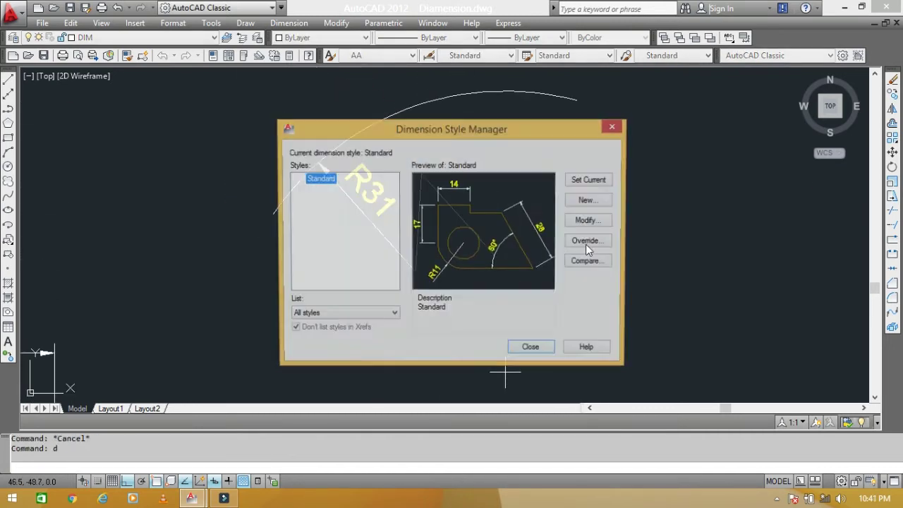
pyautogui.moveTo(542, 139); pyautogui.dragTo(700, 97)
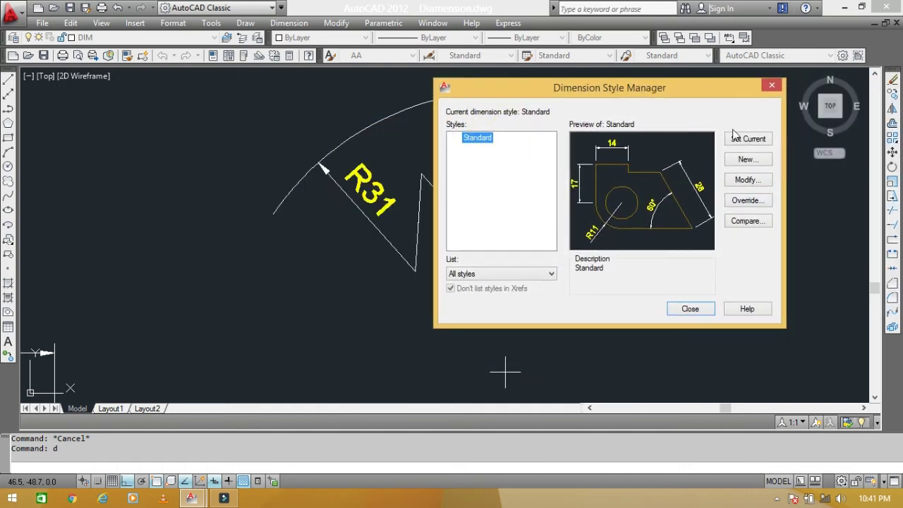
pyautogui.click(747, 179)
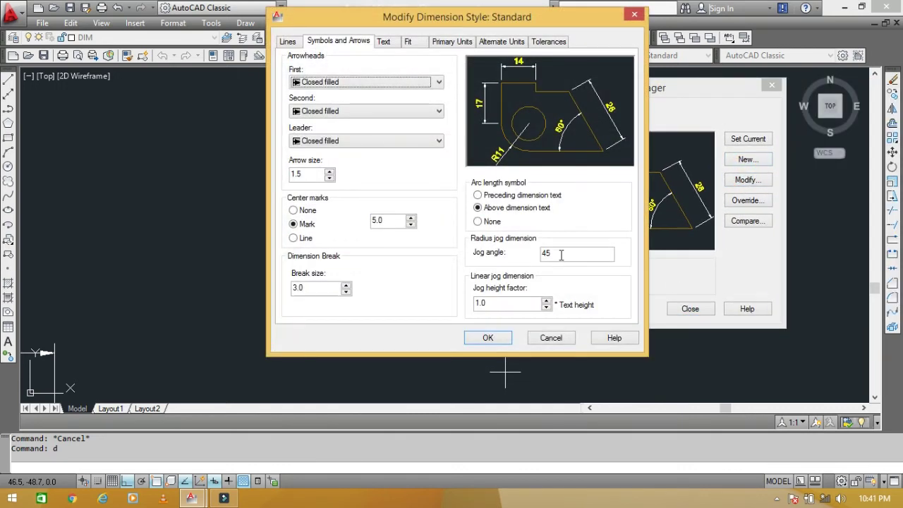
pyautogui.click(494, 341)
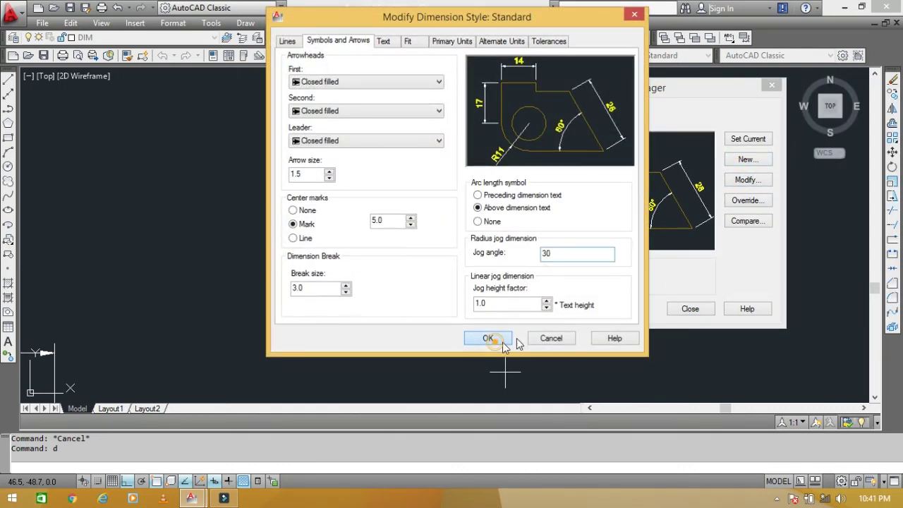
pyautogui.click(690, 309)
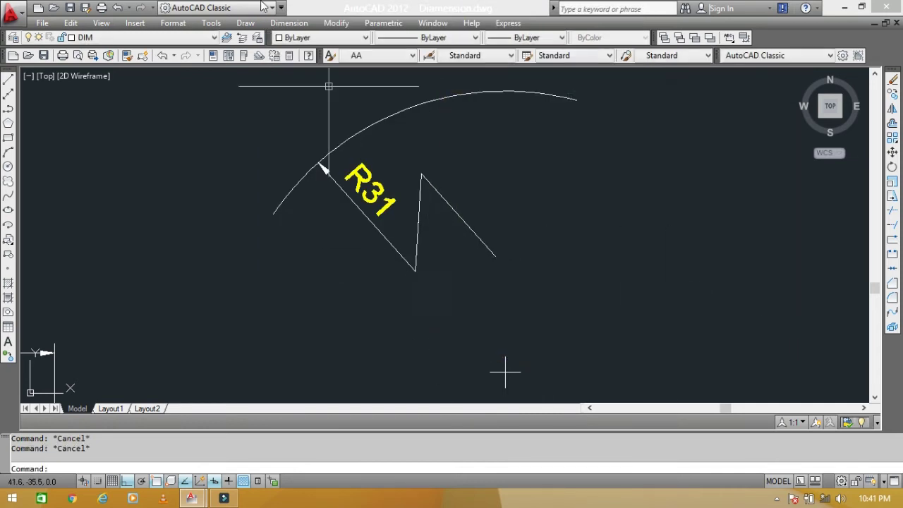
# - Add a second jogged R31 radius dimension to the arc with an override centre
pyautogui.click(289, 23)
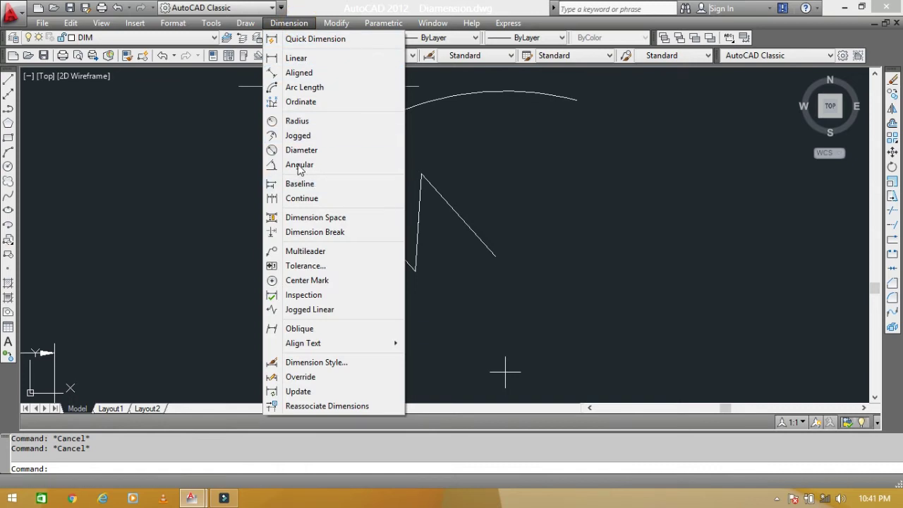
pyautogui.click(298, 136)
pyautogui.click(460, 97)
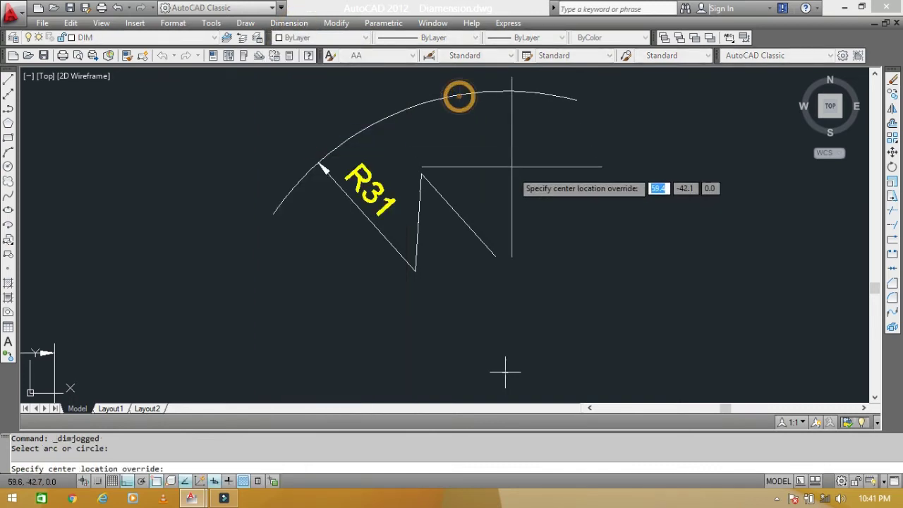
pyautogui.click(530, 204)
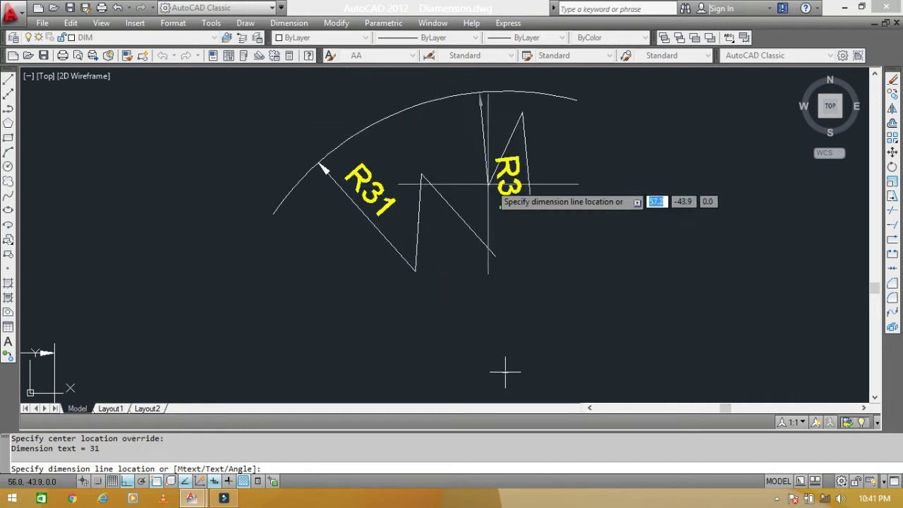
pyautogui.click(455, 145)
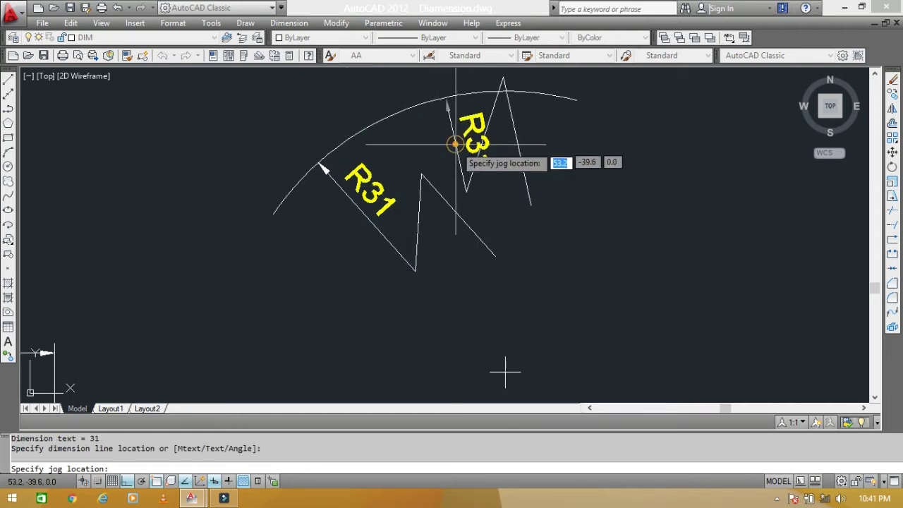
pyautogui.click(490, 176)
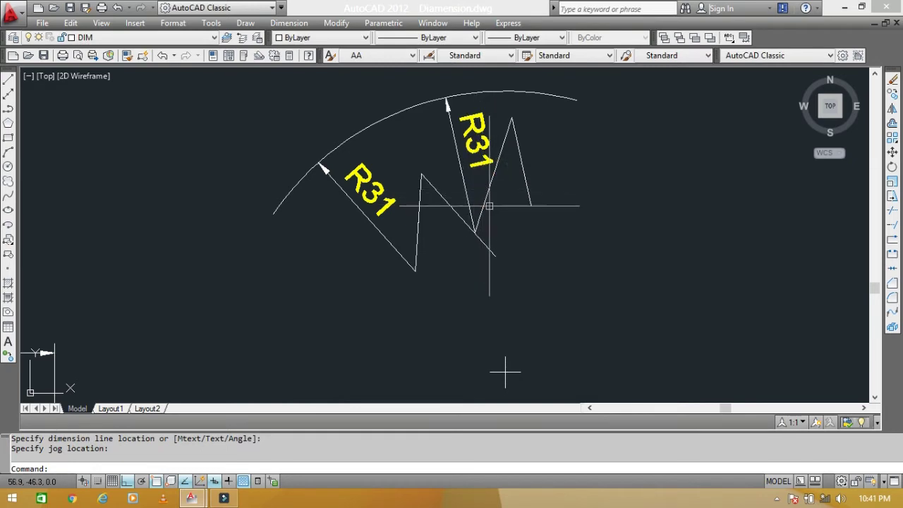
# - Copy the jogged R31 dimension to the left and explode the copy into lines
pyautogui.write('co')
pyautogui.press('Return')
pyautogui.click(500, 370)
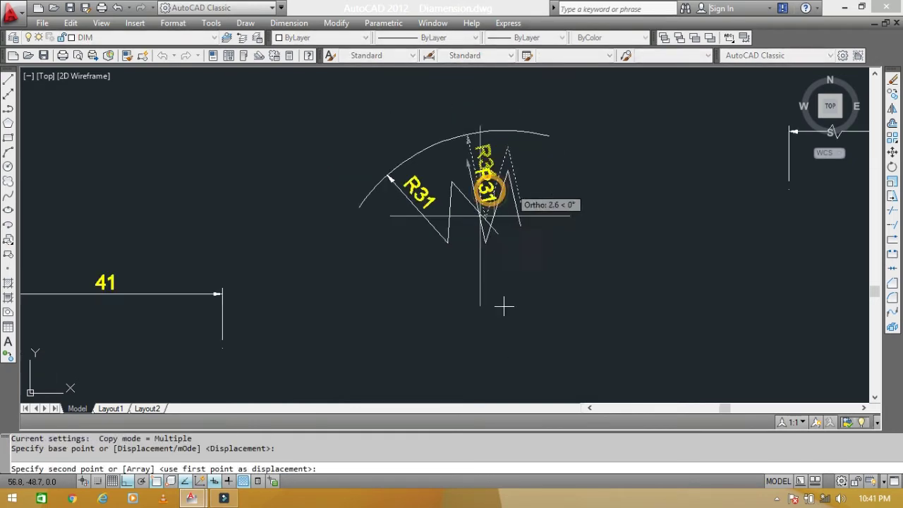
pyautogui.click(292, 347)
pyautogui.press('Escape')
pyautogui.scroll(2, 286, 208)
pyautogui.click(347, 215)
pyautogui.click(284, 208)
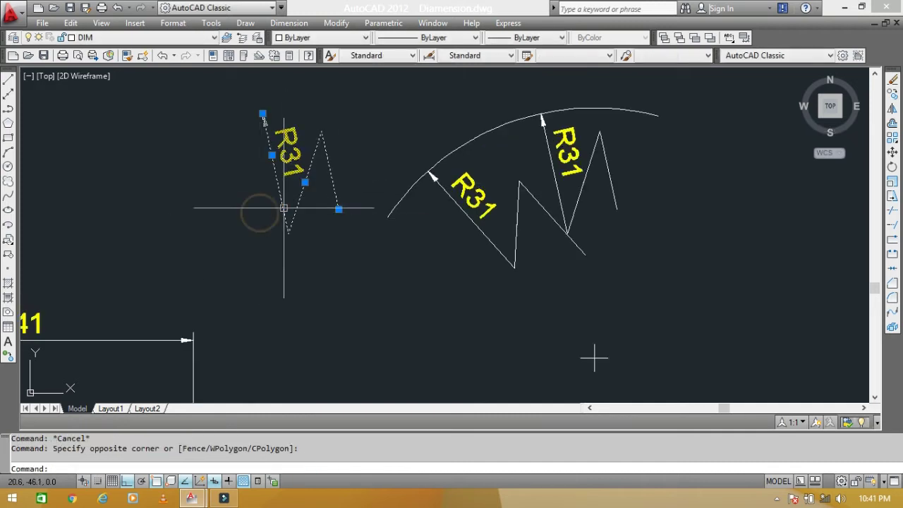
pyautogui.scroll(2, 282, 185)
pyautogui.write('x')
pyautogui.press('Return')
pyautogui.press('Escape')
pyautogui.press('Escape')
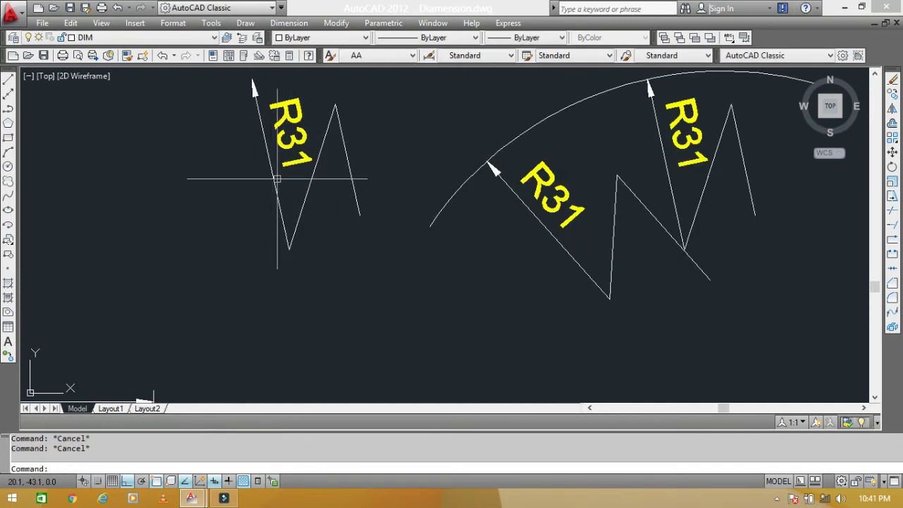
pyautogui.write('dan')
# - Measure the exploded zigzag with a 30° angular dimension
pyautogui.press('Return')
pyautogui.click(302, 203)
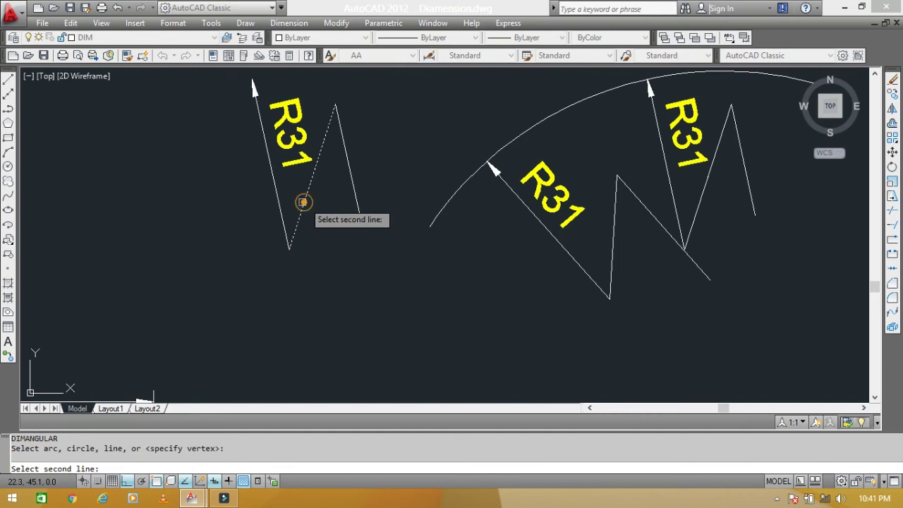
pyautogui.click(277, 198)
pyautogui.moveTo(289, 145); pyautogui.dragTo(277, 284, button='middle')
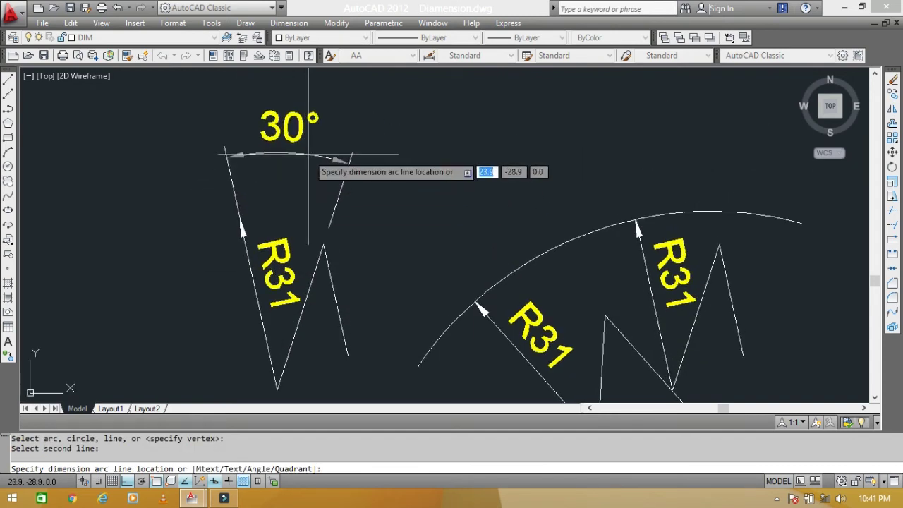
pyautogui.click(305, 152)
pyautogui.press('Escape')
pyautogui.press('Escape')
# - Erase the test copy and its 30° angle, bringing the 33 dimension into view
pyautogui.click(348, 308)
pyautogui.click(254, 181)
pyautogui.write('e')
pyautogui.press('Return')
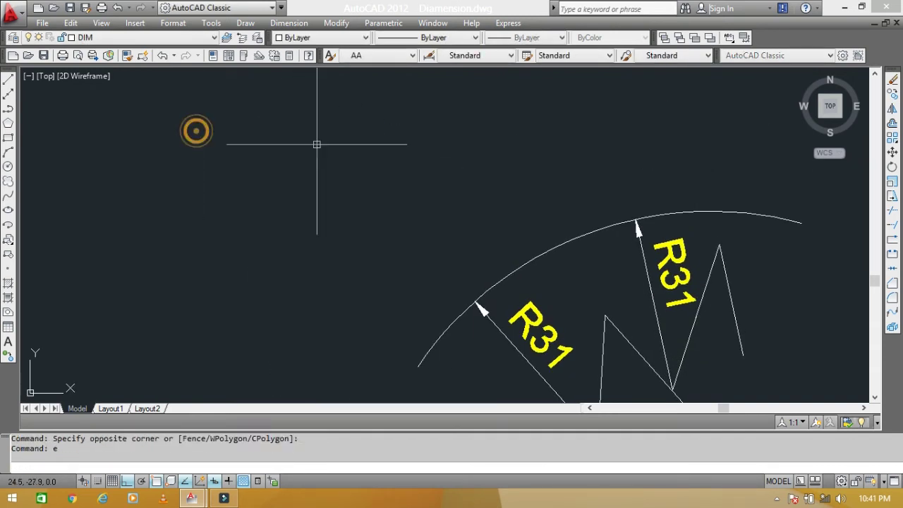
pyautogui.scroll(-3, 339, 212)
pyautogui.scroll(2, 480, 339)
pyautogui.moveTo(521, 330); pyautogui.dragTo(361, 305, button='middle')
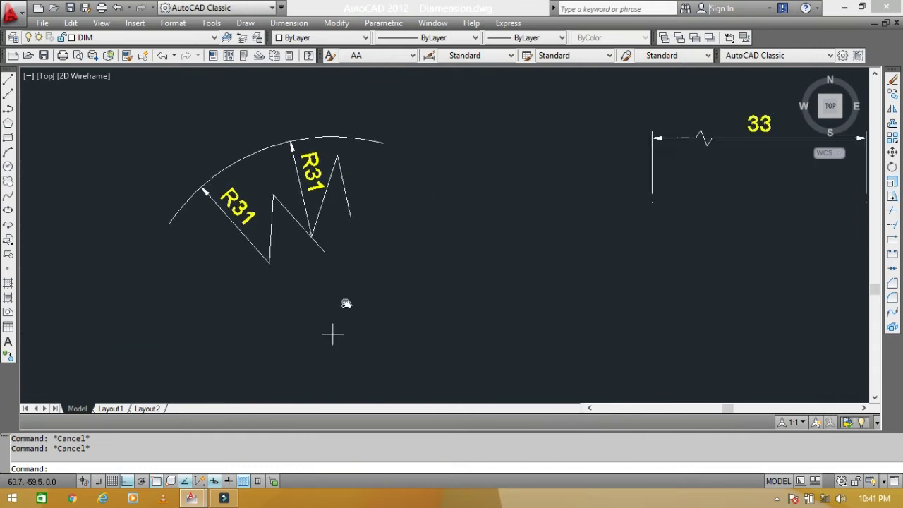
pyautogui.write('D')
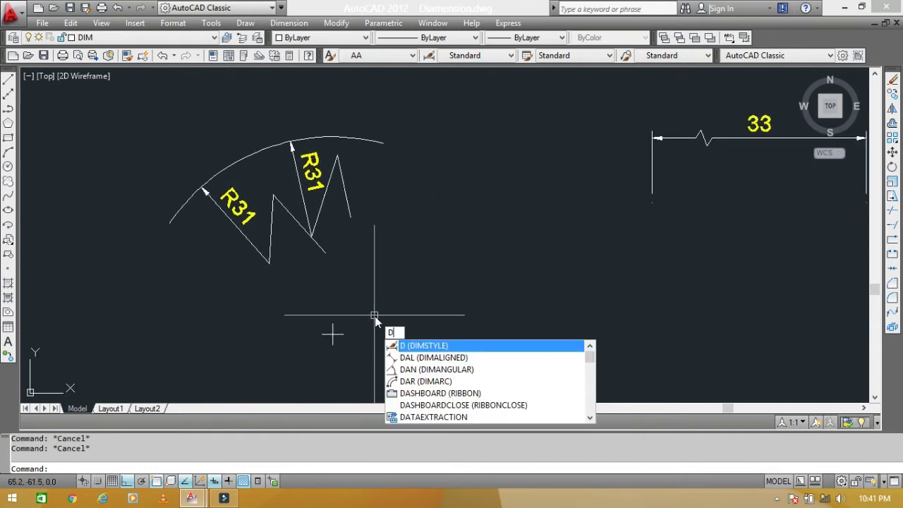
pyautogui.press('Return')
pyautogui.click(590, 220)
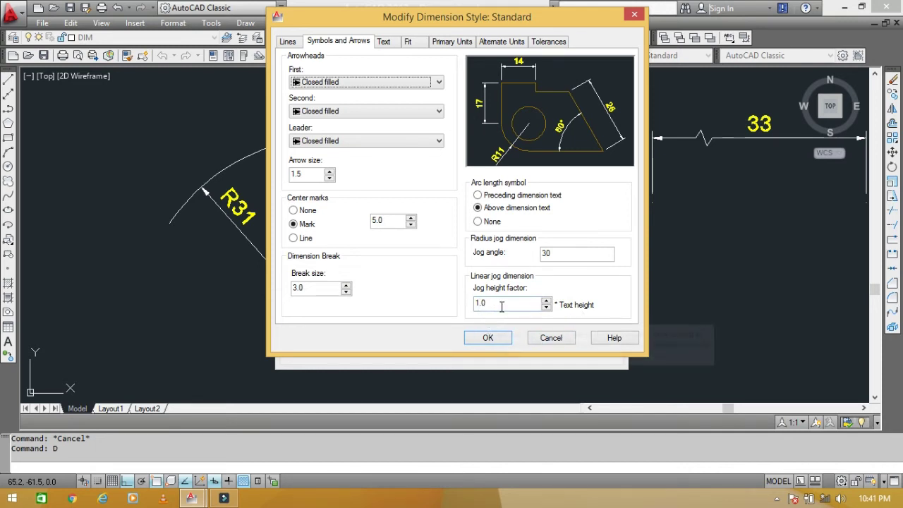
pyautogui.click(486, 338)
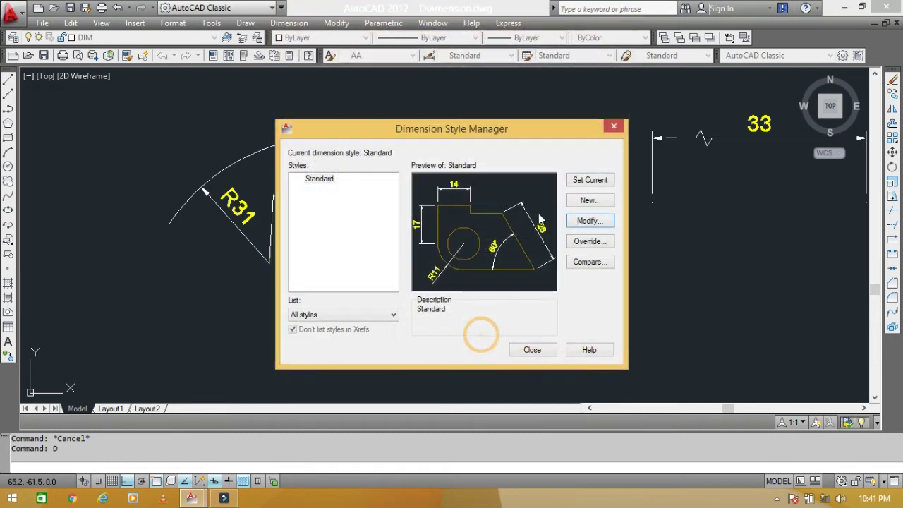
pyautogui.click(536, 350)
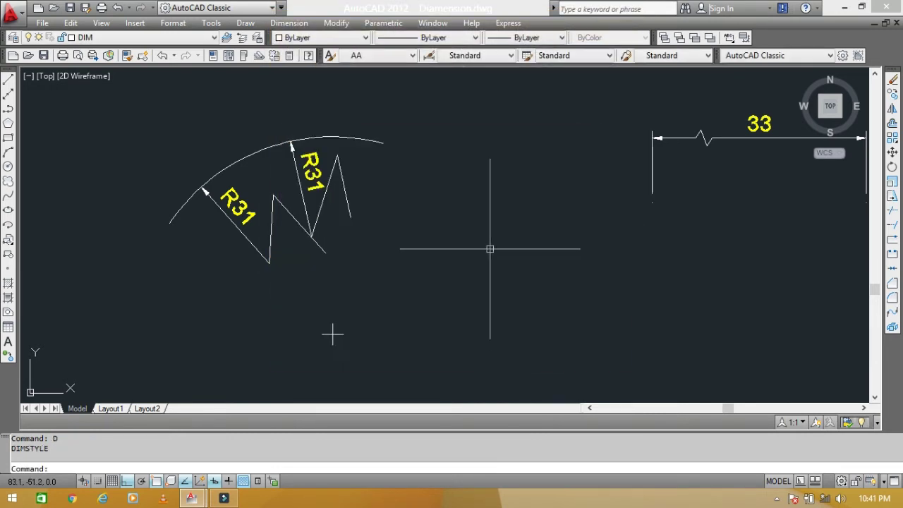
# - Add a 37 linear dimension across the line below the 33 dimension
pyautogui.moveTo(583, 290); pyautogui.dragTo(205, 294, button='middle')
pyautogui.write('li')
pyautogui.press('Return')
pyautogui.click(298, 336)
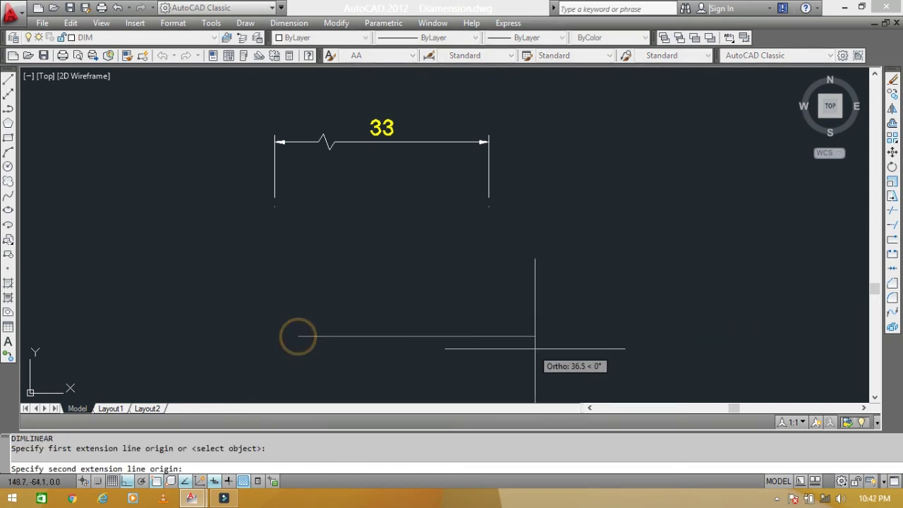
pyautogui.click(535, 348)
pyautogui.click(530, 303)
pyautogui.press('Escape')
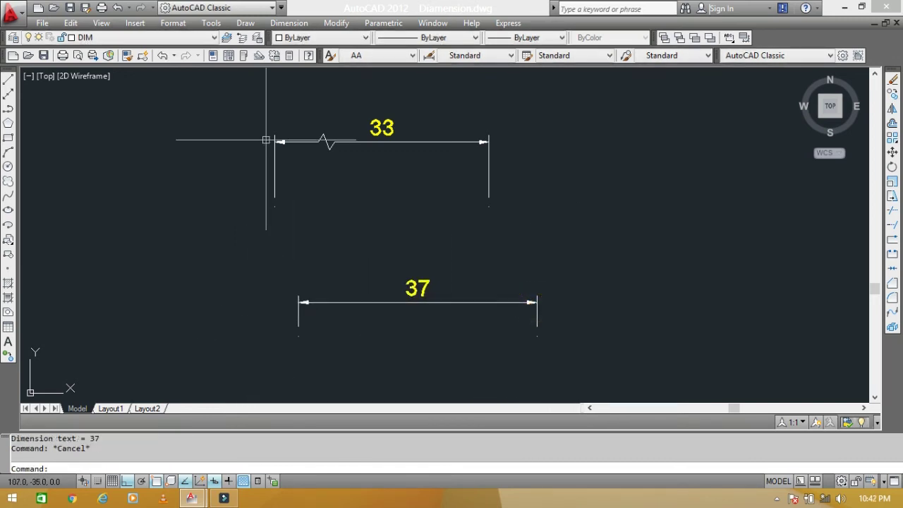
# - Put a jog in the 37 dimension line, left of its text
pyautogui.click(289, 23)
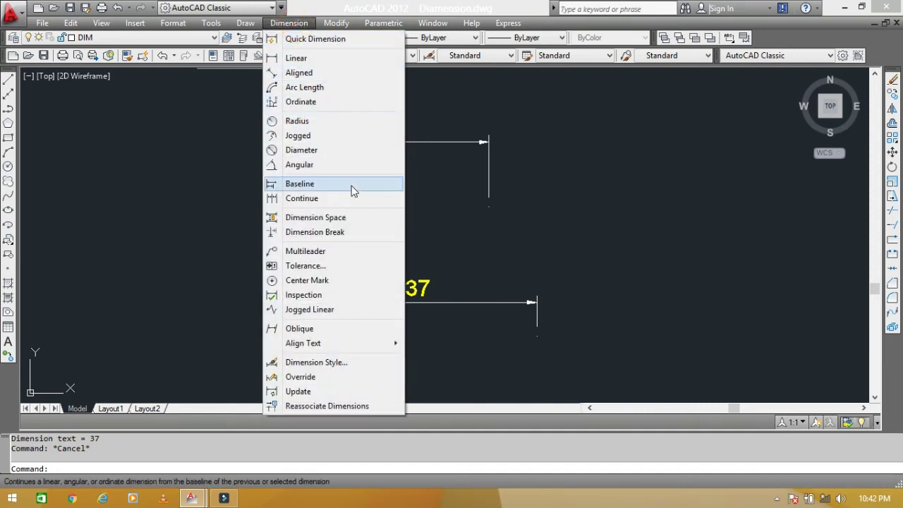
pyautogui.click(310, 310)
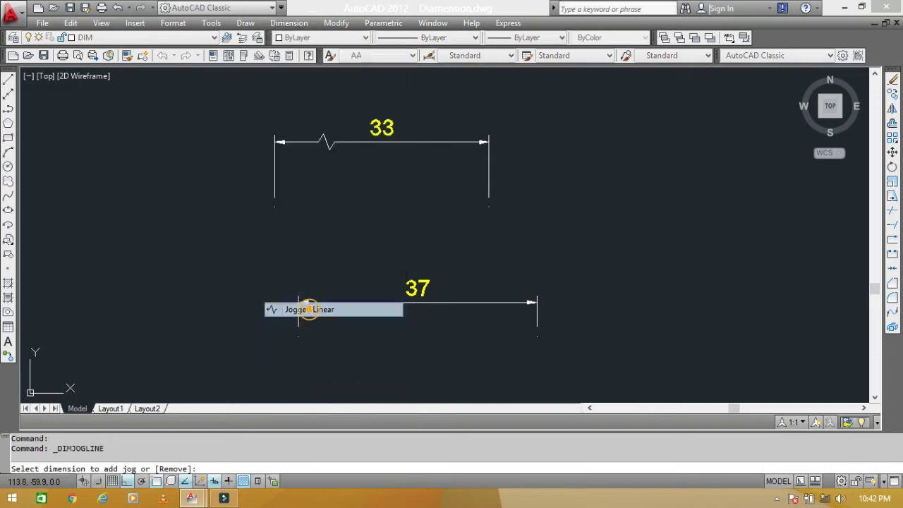
pyautogui.scroll(3, 390, 310)
pyautogui.moveTo(389, 310)
pyautogui.mouseDown(button='middle')
pyautogui.moveTo(394, 289)
pyautogui.moveTo(379, 284)
pyautogui.moveTo(419, 278)
pyautogui.mouseUp(button='middle')
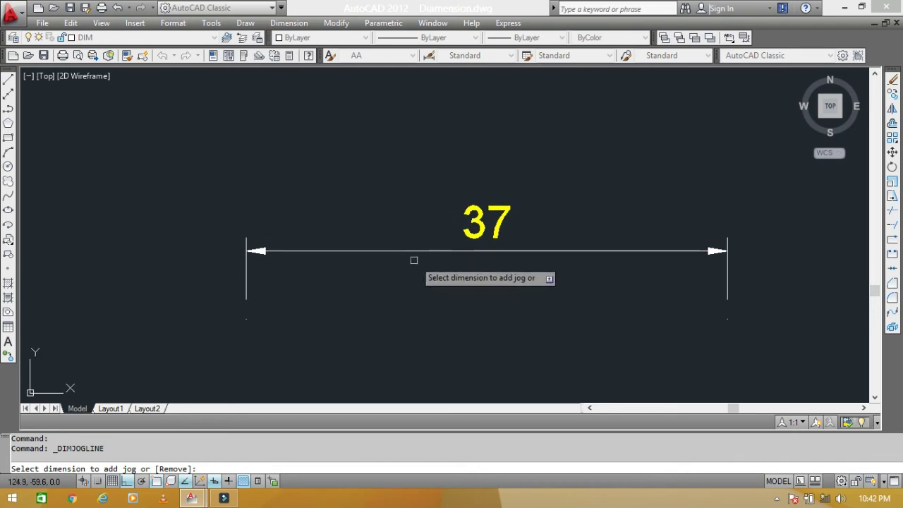
pyautogui.click(418, 250)
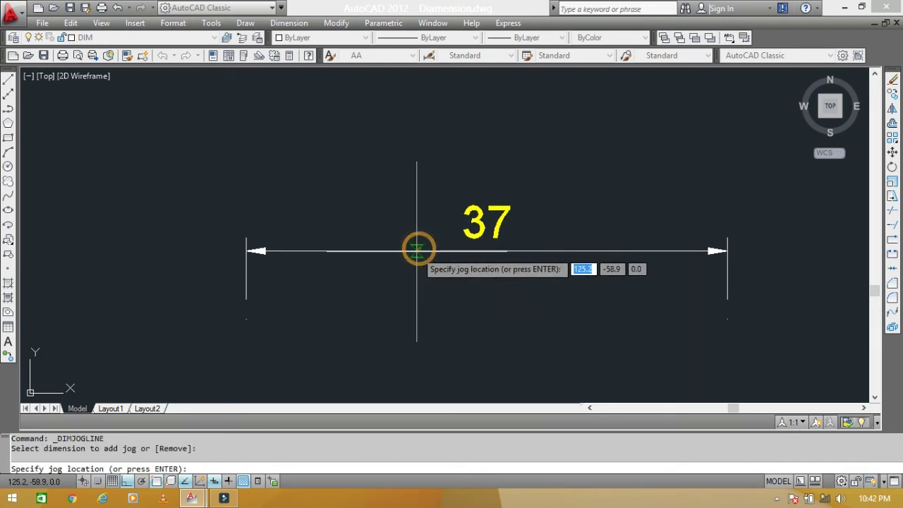
pyautogui.click(383, 250)
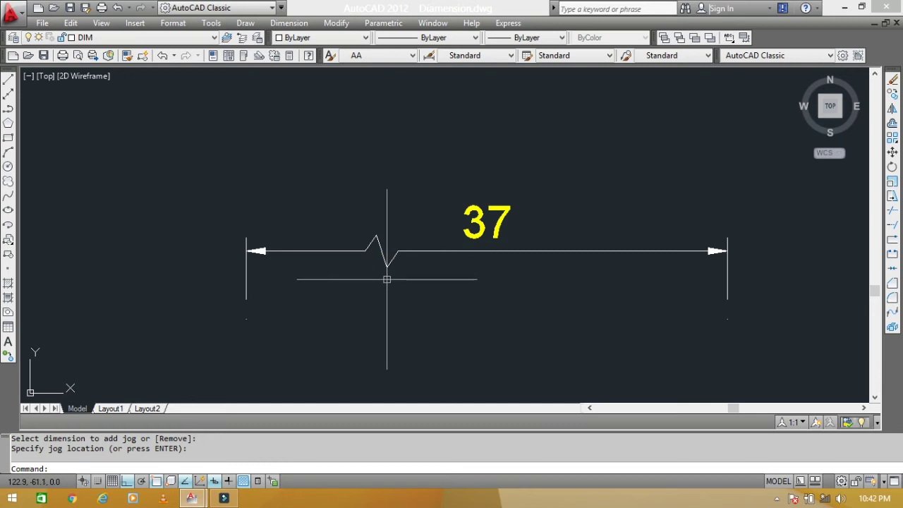
pyautogui.scroll(1, 386, 276)
pyautogui.scroll(2, 383, 261)
pyautogui.moveTo(389, 254); pyautogui.dragTo(380, 221, button='middle')
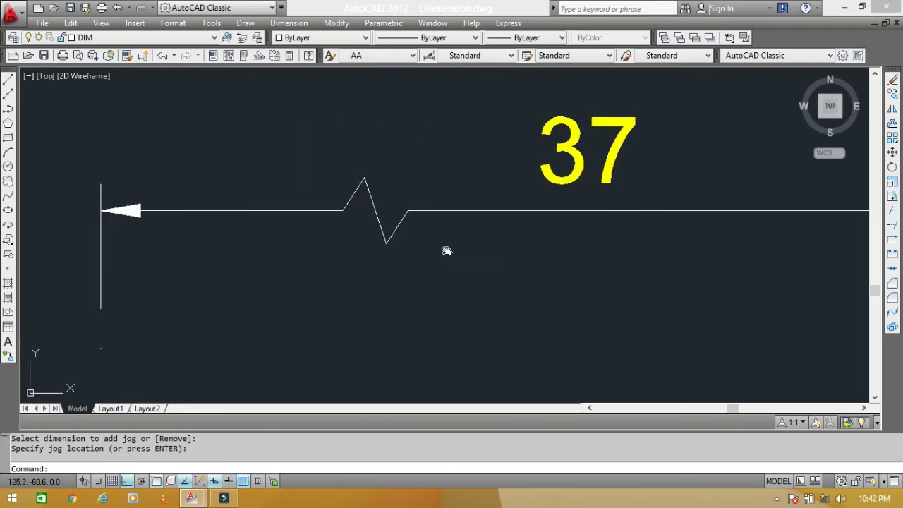
pyautogui.moveTo(446, 252); pyautogui.dragTo(448, 259, button='middle')
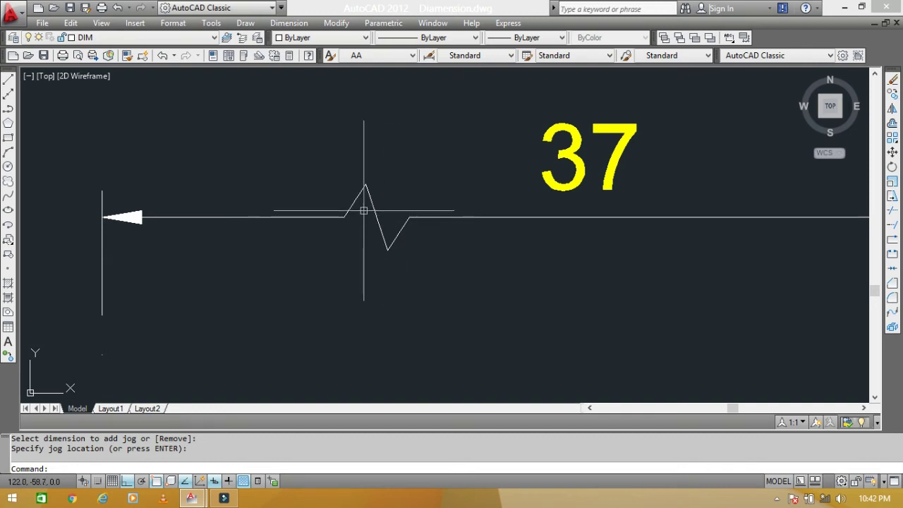
# - Keep the Standard style's jog height factor at 3 and view the taller jog on the 37 dimension
pyautogui.write('d')
pyautogui.press('Return')
pyautogui.click(579, 222)
pyautogui.write('3')
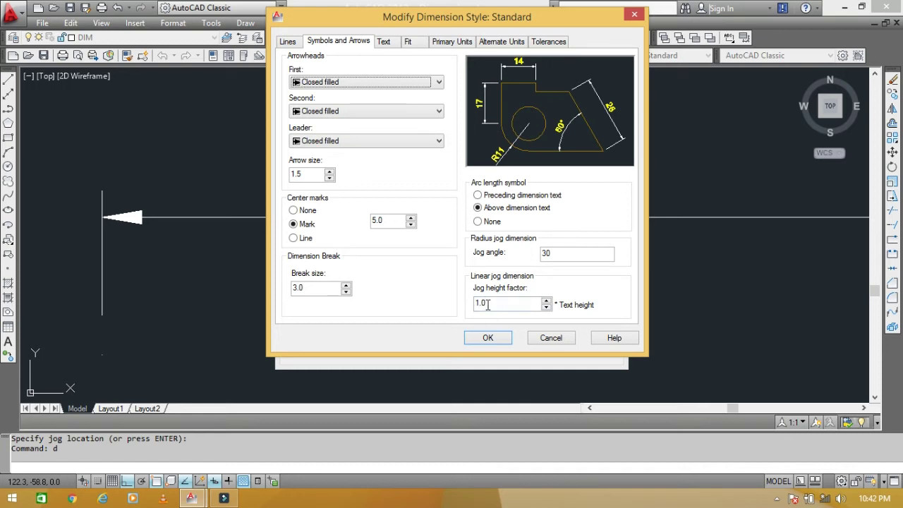
pyautogui.click(480, 339)
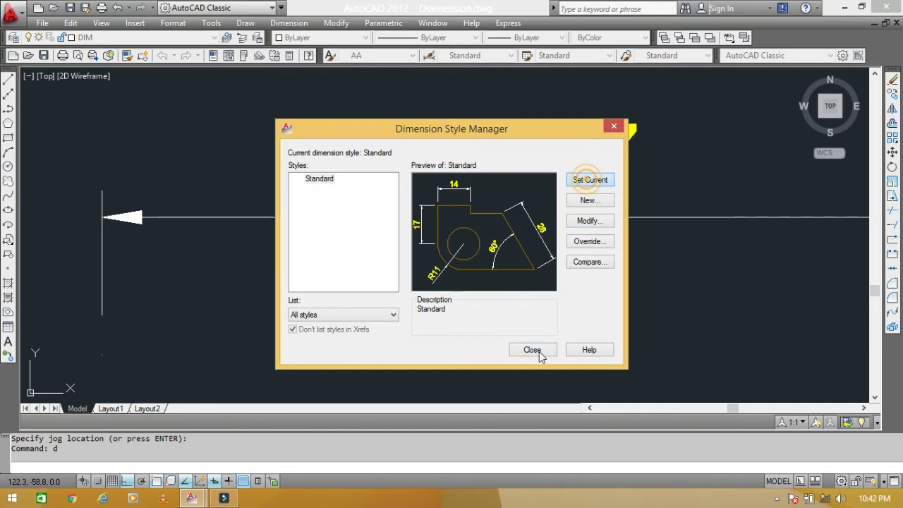
pyautogui.click(535, 350)
pyautogui.scroll(-3, 448, 315)
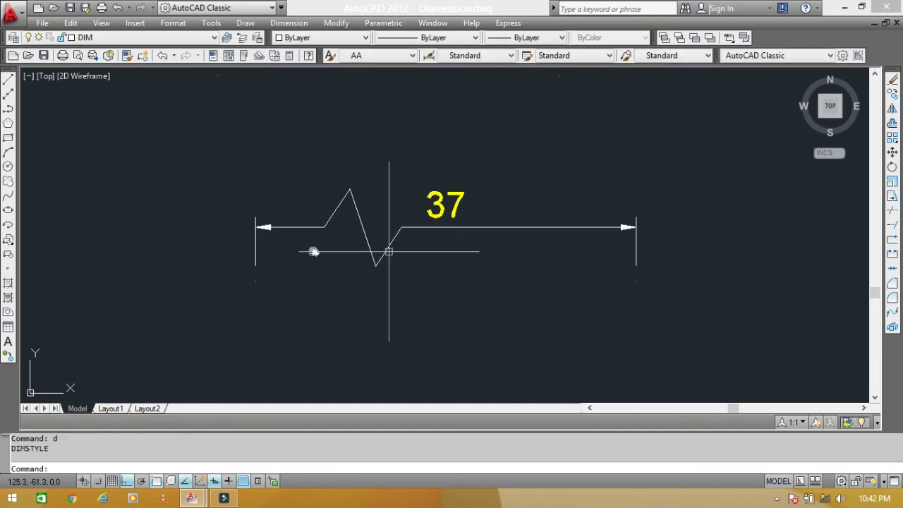
pyautogui.scroll(-1, 269, 253)
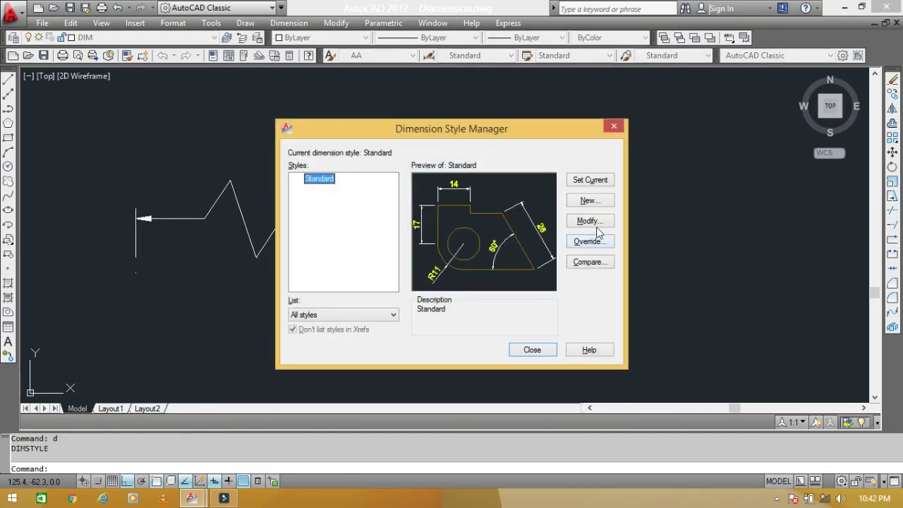
# - Reduce the Standard style's linear jog height factor to 1 and apply it to the drawing
pyautogui.click(593, 222)
pyautogui.doubleClick(503, 302)
pyautogui.write('1.5')
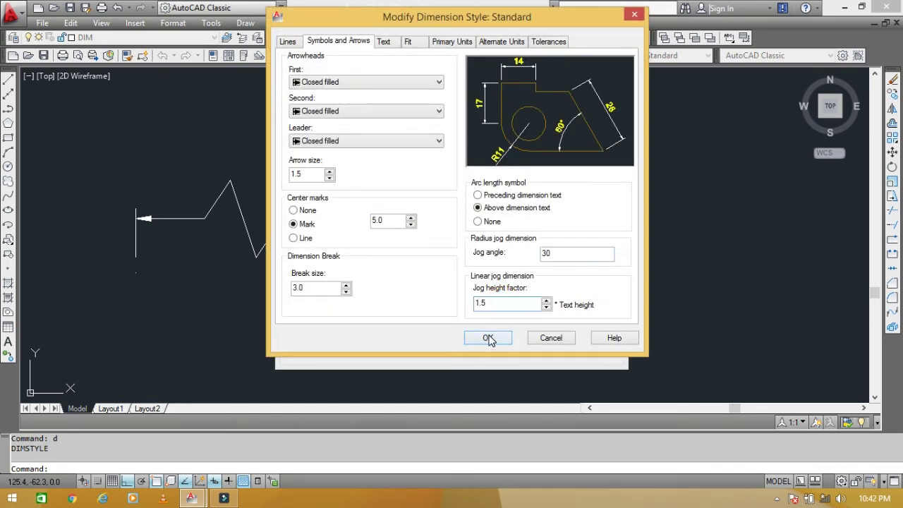
pyautogui.click(488, 338)
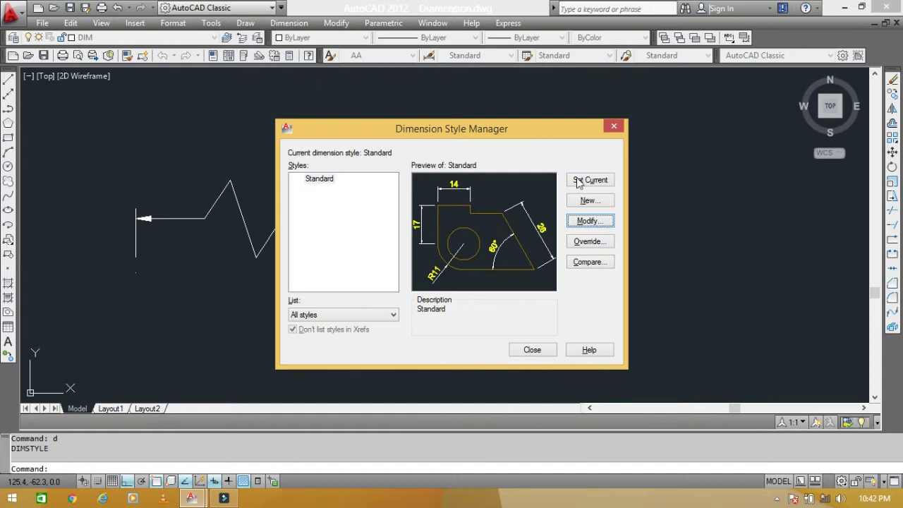
pyautogui.click(532, 349)
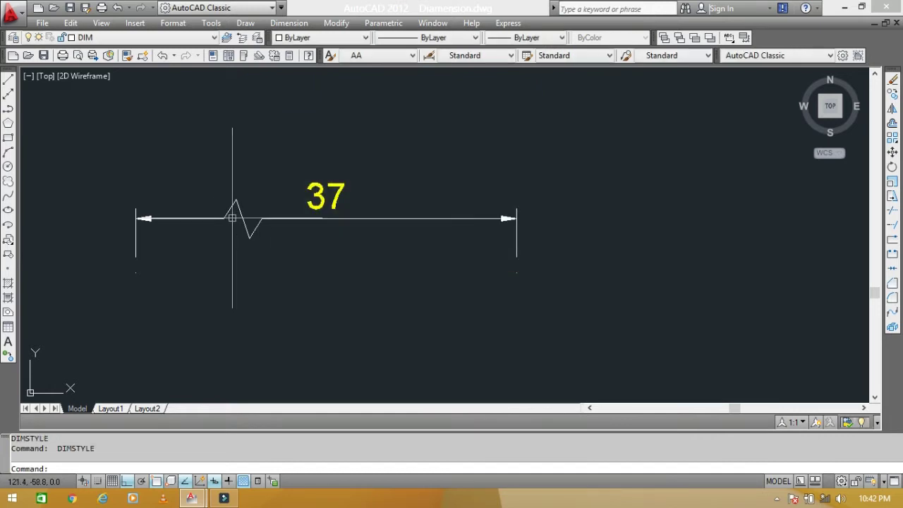
pyautogui.moveTo(232, 218); pyautogui.dragTo(363, 268, button='middle')
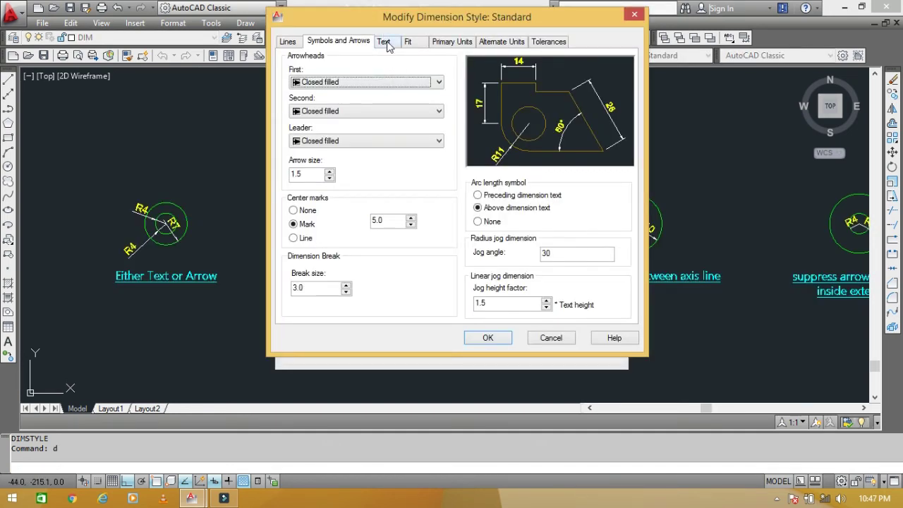
pyautogui.click(384, 43)
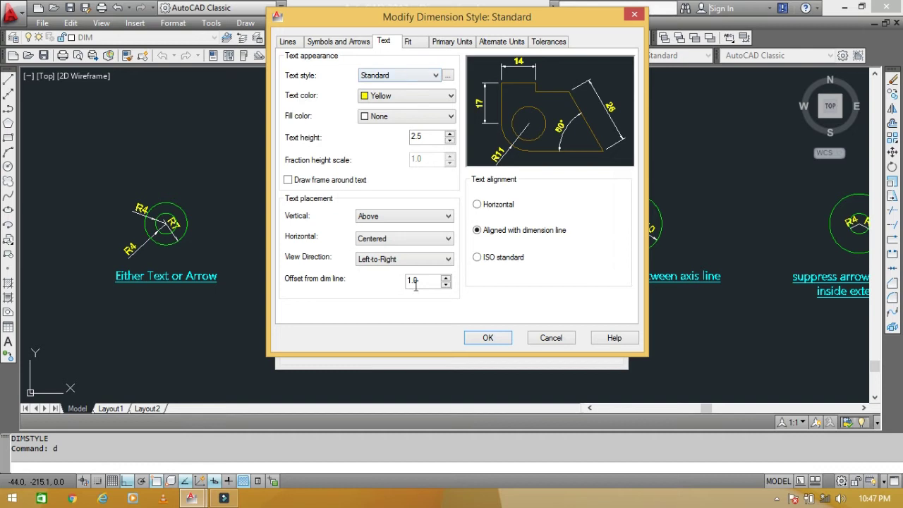
pyautogui.click(411, 42)
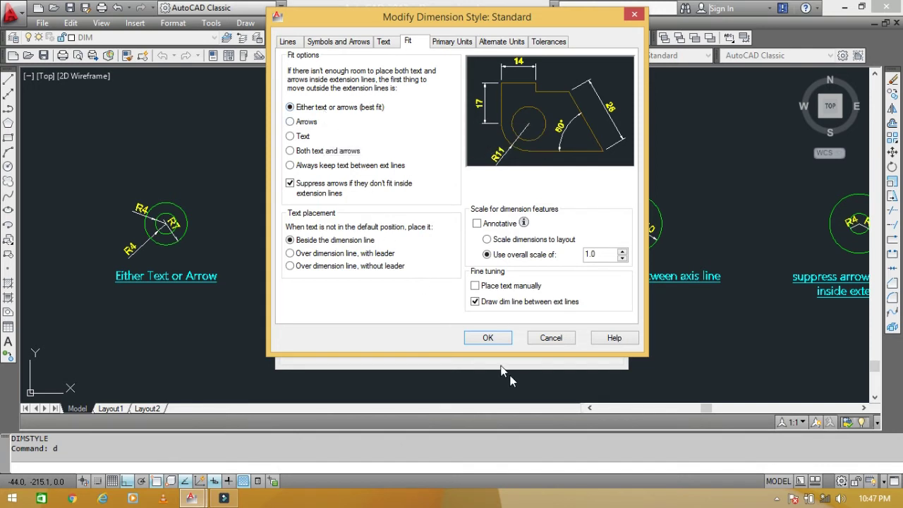
pyautogui.click(488, 338)
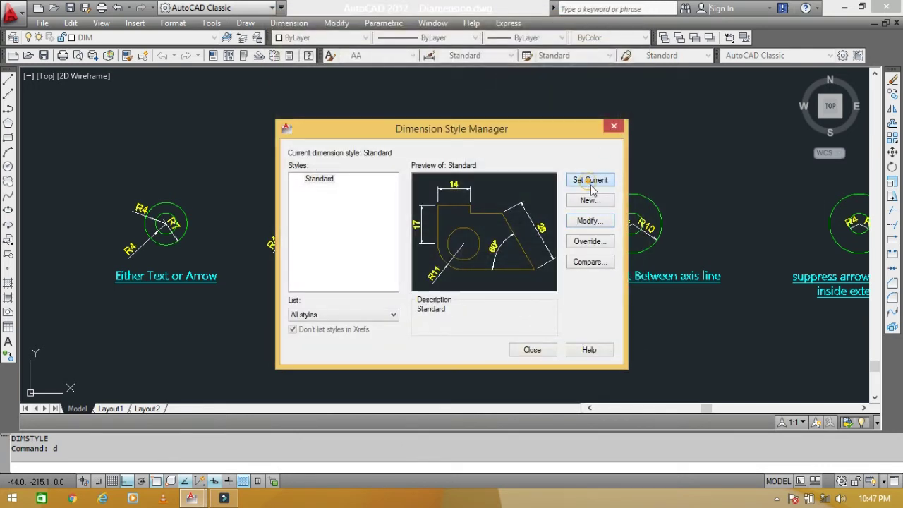
pyautogui.click(540, 343)
# - Zoom and pan to the Either Text or Arrow example's concentric circles with their R4 and R7 dimensions
pyautogui.scroll(4, 162, 244)
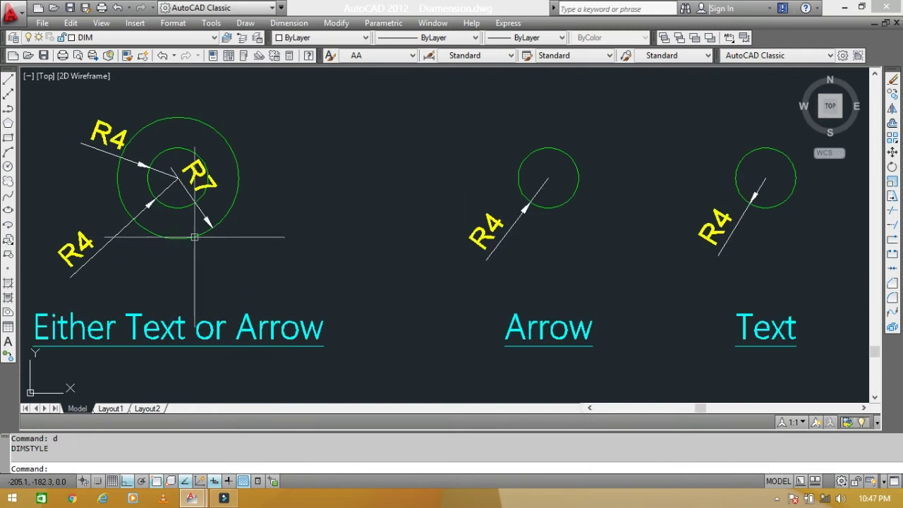
pyautogui.moveTo(191, 238); pyautogui.dragTo(484, 239, button='middle')
pyautogui.moveTo(348, 360); pyautogui.dragTo(259, 371, button='middle')
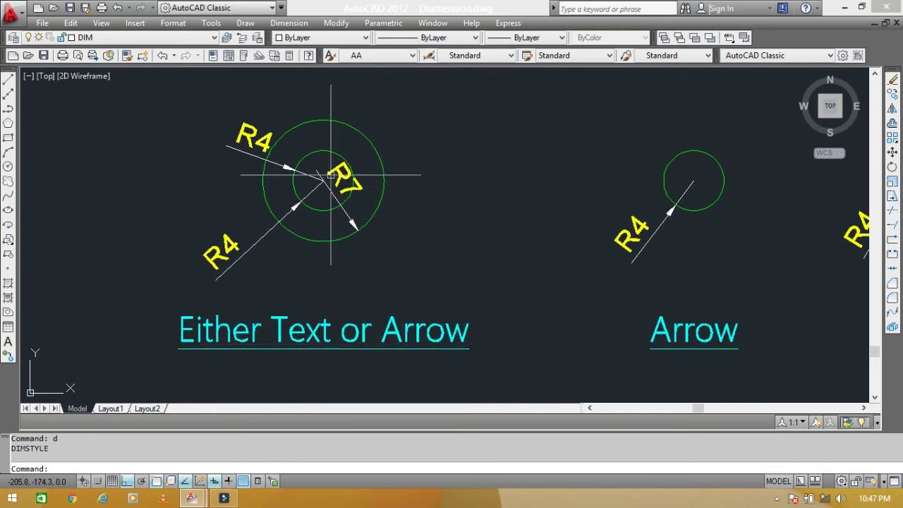
pyautogui.moveTo(321, 223)
pyautogui.mouseDown(button='middle')
pyautogui.moveTo(318, 235)
pyautogui.moveTo(394, 281)
pyautogui.mouseUp(button='middle')
pyautogui.scroll(2, 353, 233)
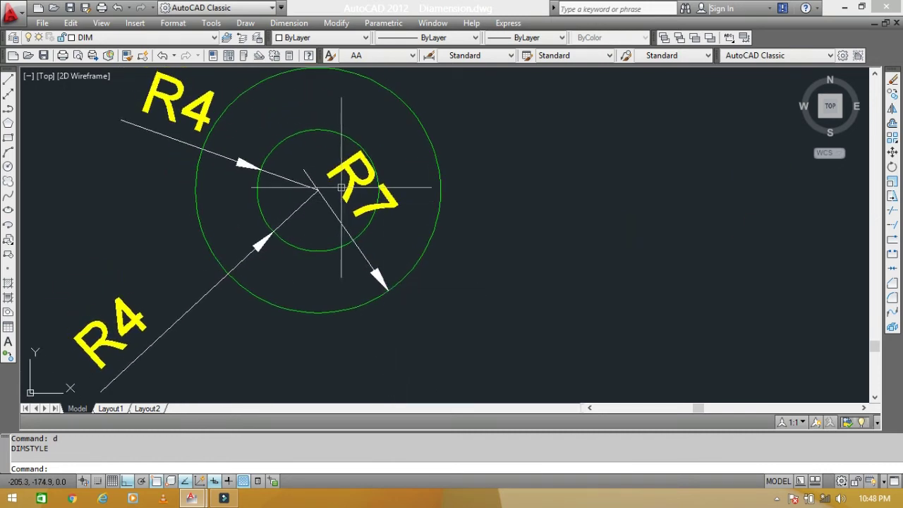
pyautogui.moveTo(428, 237); pyautogui.dragTo(574, 199, button='middle')
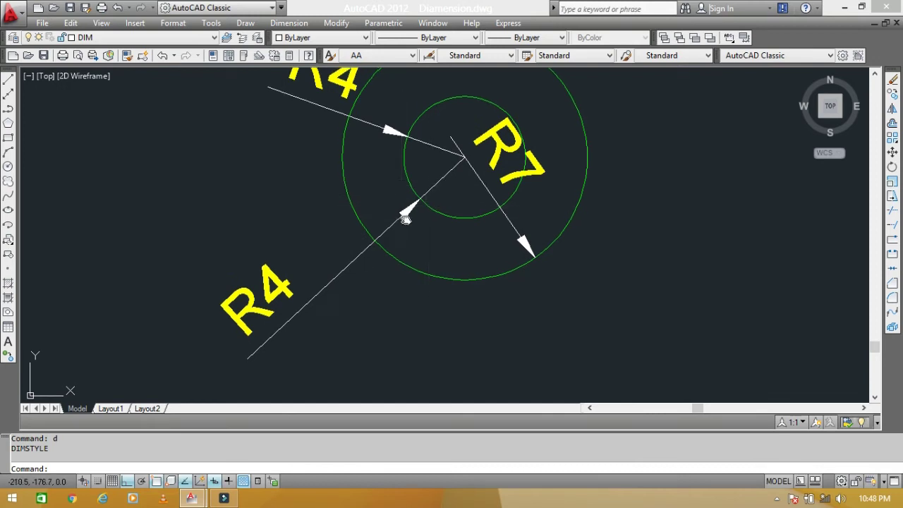
pyautogui.moveTo(407, 211); pyautogui.dragTo(413, 249, button='middle')
pyautogui.scroll(-3, 367, 255)
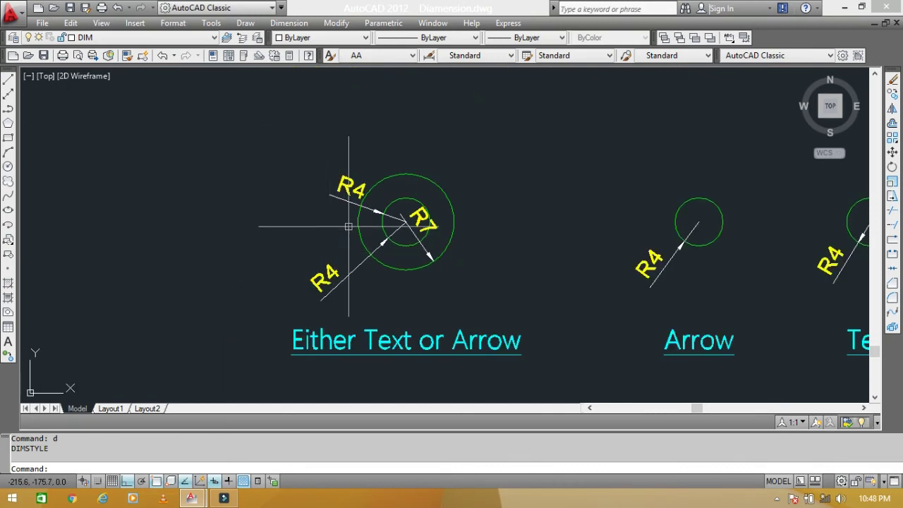
# - Copy the inner and outer circles with CO, placing the copy just above the originals
pyautogui.write('c')
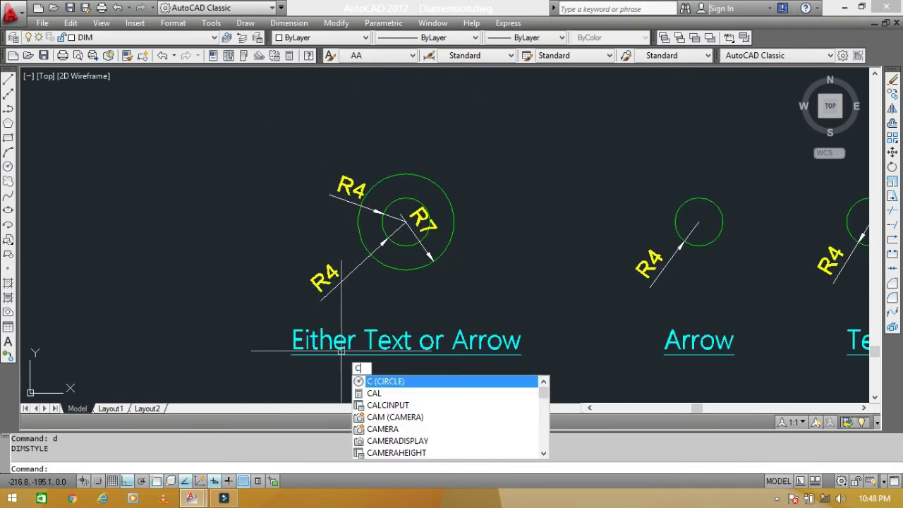
pyautogui.write('o')
pyautogui.press('Return')
pyautogui.scroll(2, 403, 199)
pyautogui.click(403, 199)
pyautogui.click(396, 208)
pyautogui.click(400, 170)
pyautogui.scroll(-2, 346, 189)
pyautogui.press('Return')
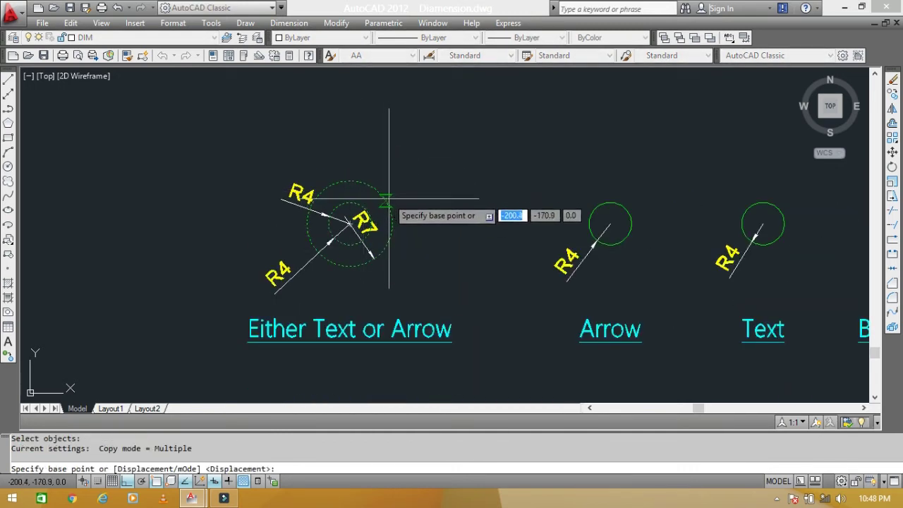
pyautogui.click(412, 221)
pyautogui.moveTo(436, 141); pyautogui.dragTo(426, 244, button='middle')
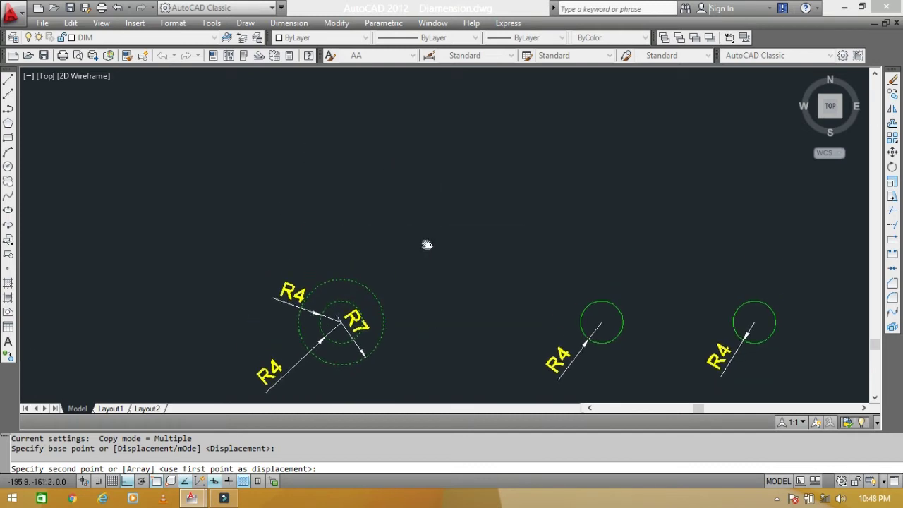
pyautogui.click(419, 191)
pyautogui.press('Escape')
pyautogui.press('Escape')
pyautogui.press('Escape')
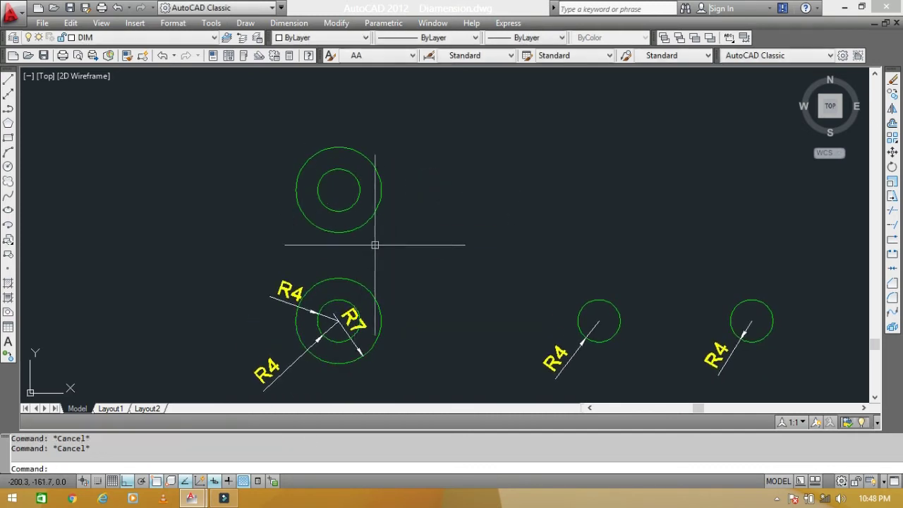
# - Add an R4 radius dimension to the copy's inner circle, placed outside the circles
pyautogui.write('DRa')
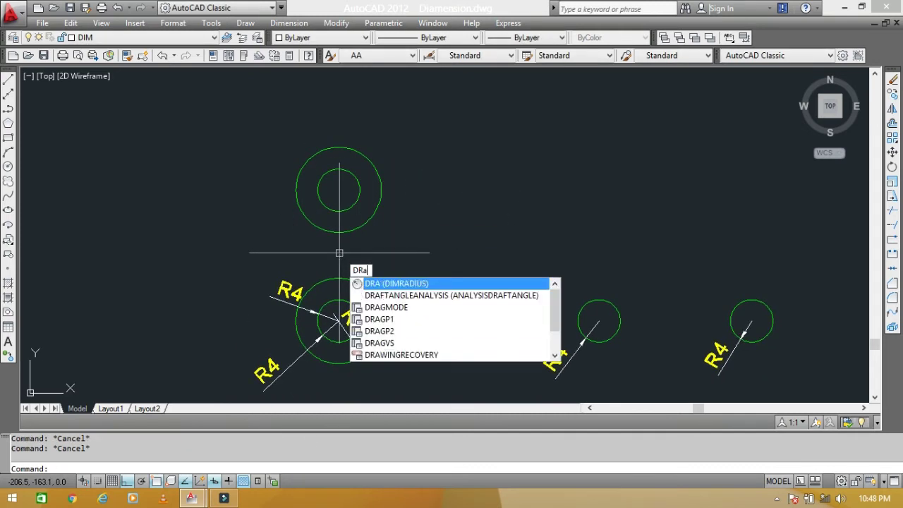
pyautogui.press('Return')
pyautogui.scroll(2, 328, 233)
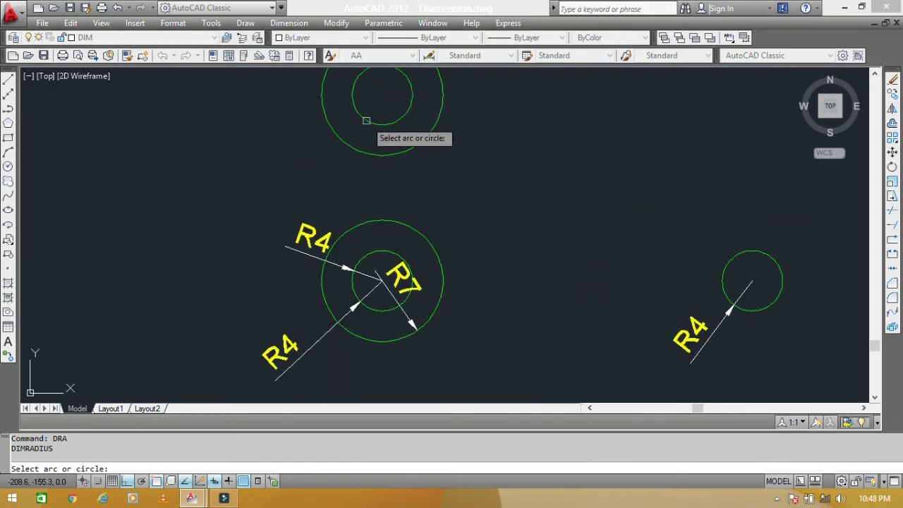
pyautogui.click(363, 120)
pyautogui.moveTo(315, 142); pyautogui.dragTo(308, 199, button='middle')
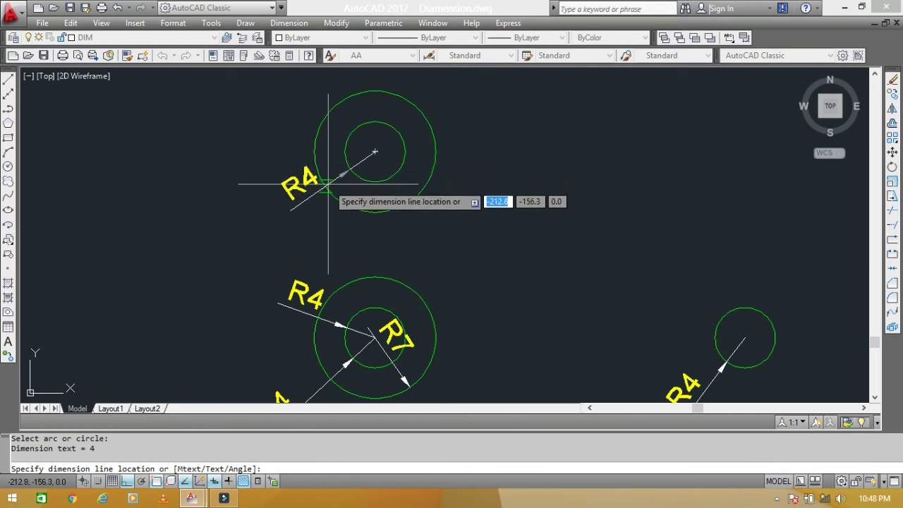
pyautogui.scroll(1, 333, 178)
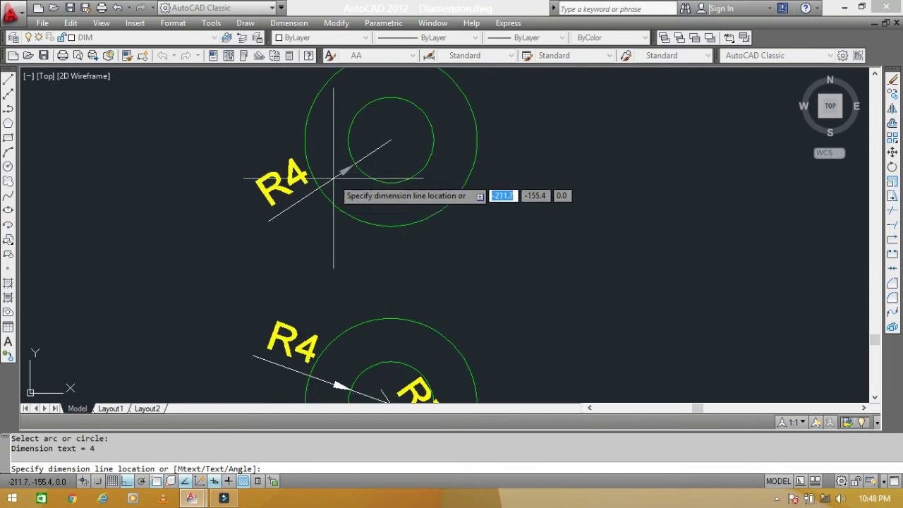
pyautogui.click(333, 178)
# - Add a second R4 radius dimension to the inner circle, placed to the left
pyautogui.press('Return')
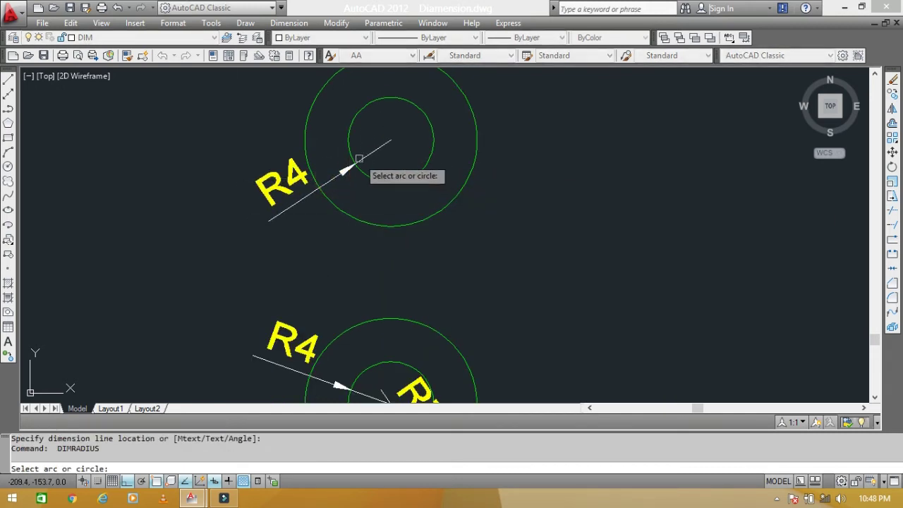
pyautogui.moveTo(360, 153); pyautogui.dragTo(382, 238, button='middle')
pyautogui.click(374, 212)
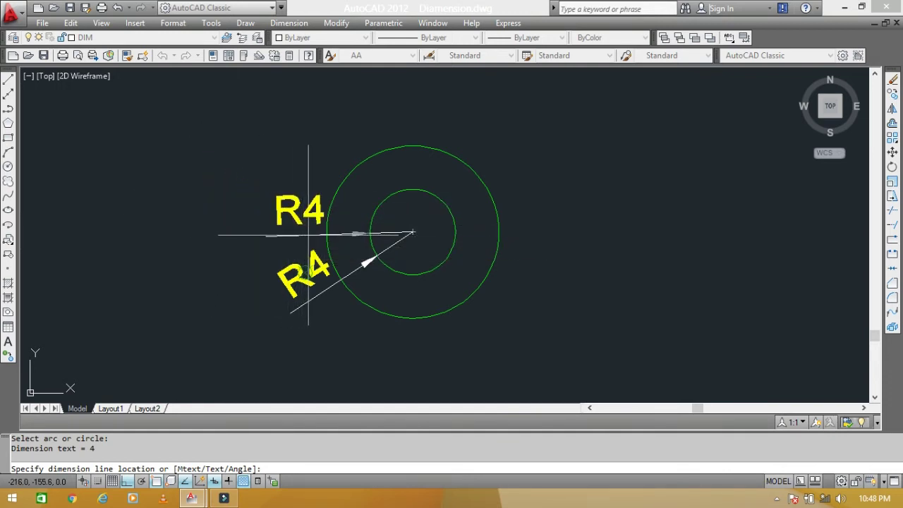
pyautogui.click(226, 232)
pyautogui.scroll(-4, 251, 189)
pyautogui.scroll(1, 292, 255)
pyautogui.scroll(1, 303, 275)
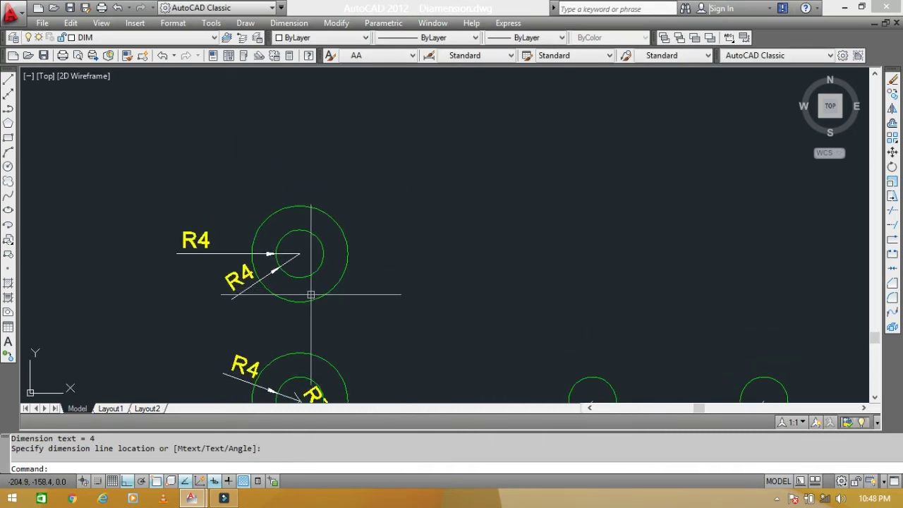
# - Dimension the outer circle with an R7 radius dimension
pyautogui.press('Return')
pyautogui.click(329, 296)
pyautogui.scroll(2, 321, 268)
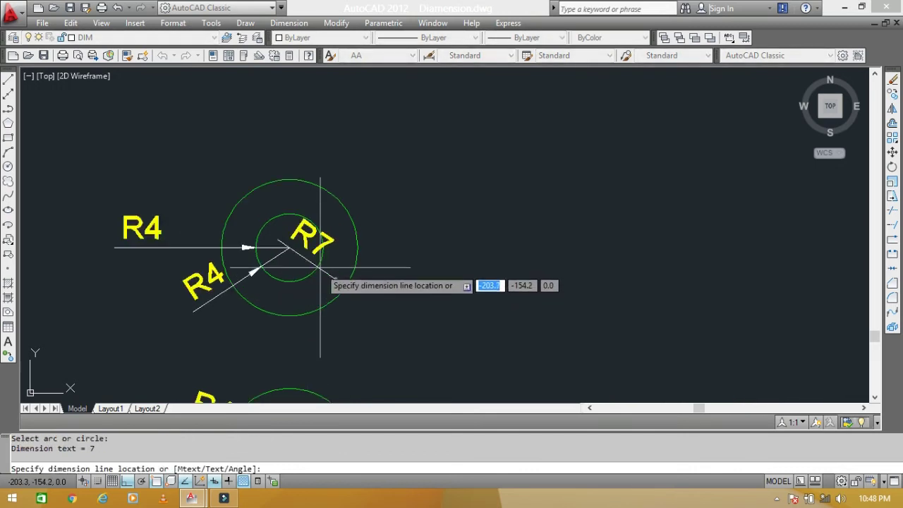
pyautogui.scroll(3, 306, 268)
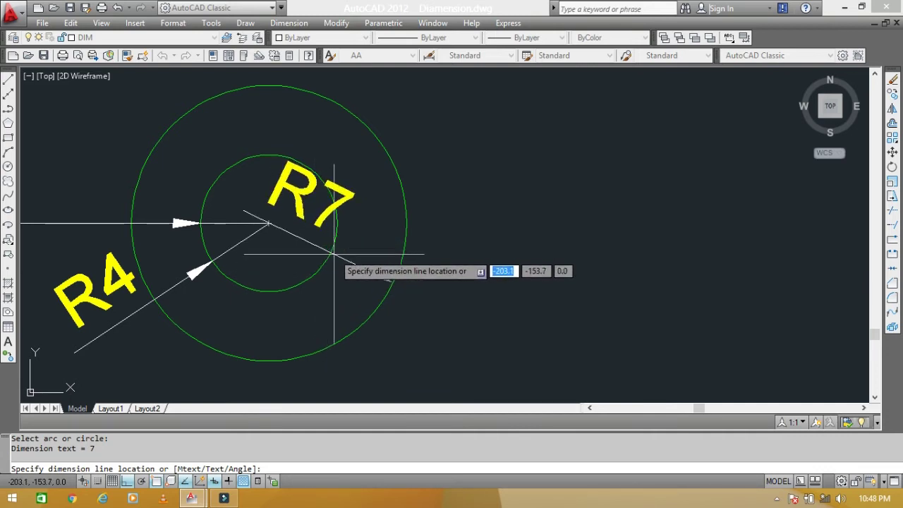
pyautogui.scroll(-3, 334, 255)
pyautogui.click(326, 271)
pyautogui.moveTo(338, 313); pyautogui.dragTo(365, 275, button='middle')
pyautogui.moveTo(261, 202); pyautogui.dragTo(323, 214, button='middle')
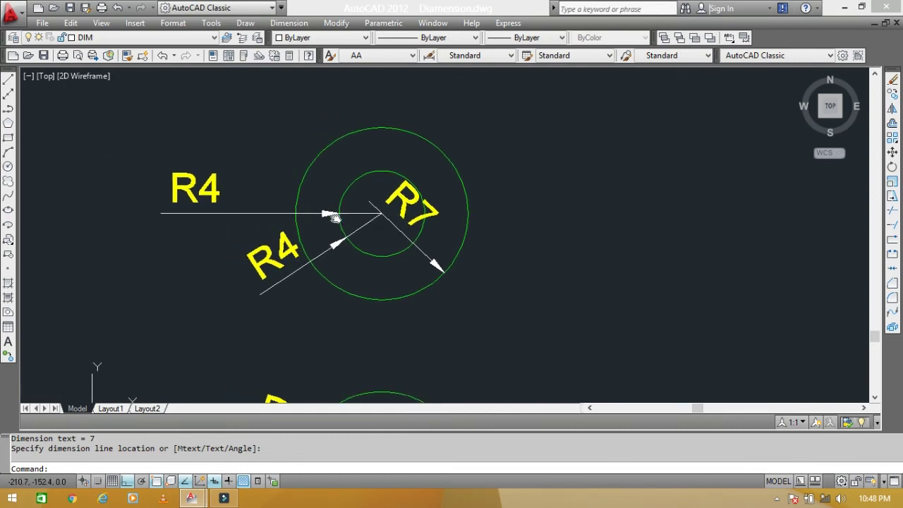
pyautogui.scroll(-3, 200, 204)
pyautogui.moveTo(316, 317); pyautogui.dragTo(236, 323, button='middle')
pyautogui.moveTo(361, 329); pyautogui.dragTo(342, 342, button='middle')
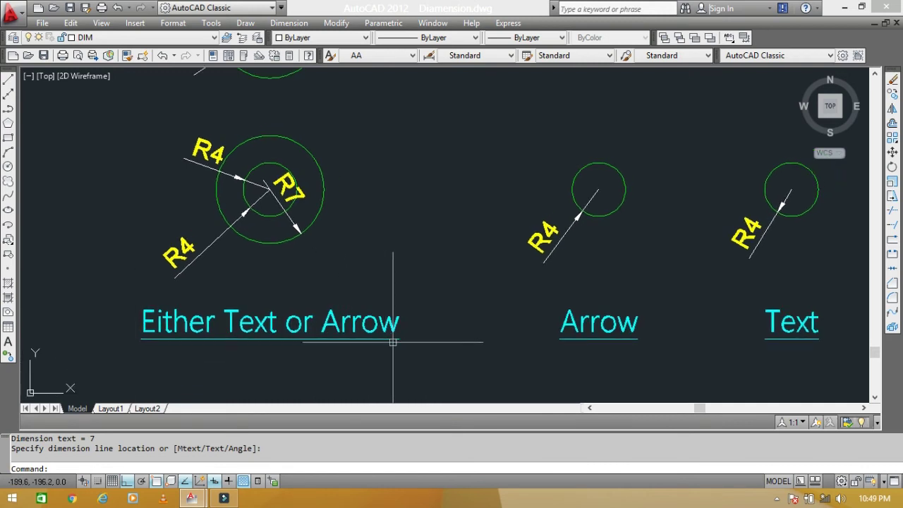
pyautogui.write('d')
# - Set the Standard style's Fit option to Arrows, then close the Dimension Style Manager
pyautogui.press('Return')
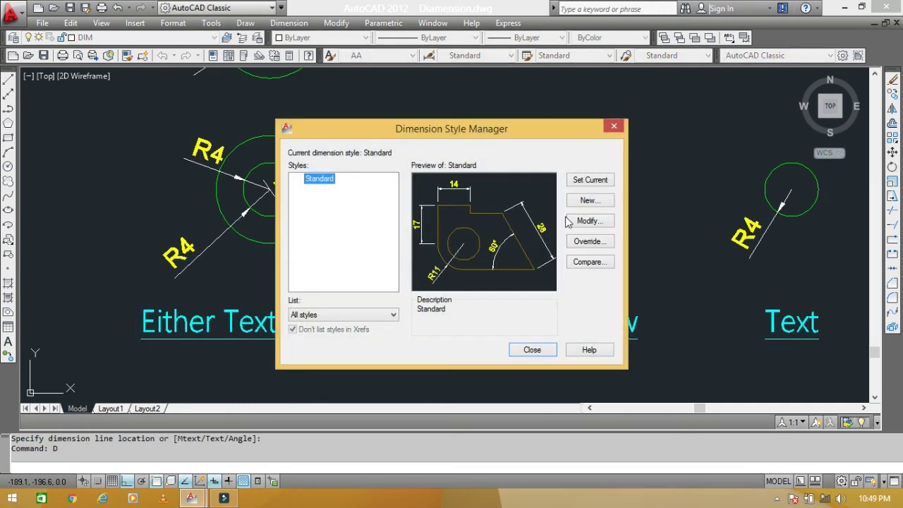
pyautogui.click(586, 221)
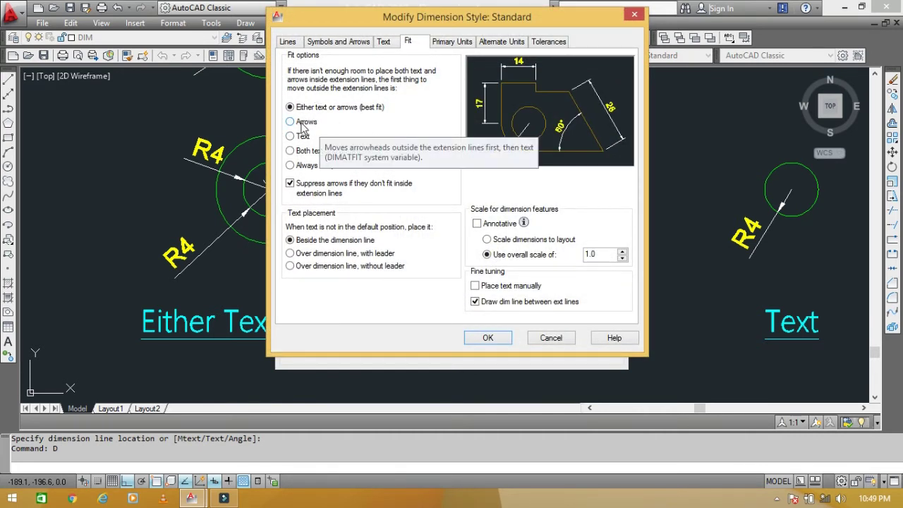
pyautogui.click(301, 125)
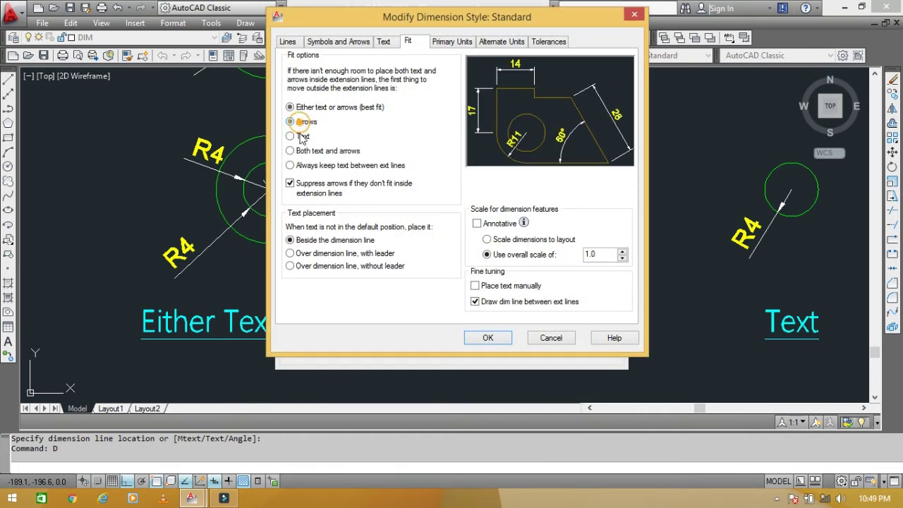
pyautogui.click(489, 338)
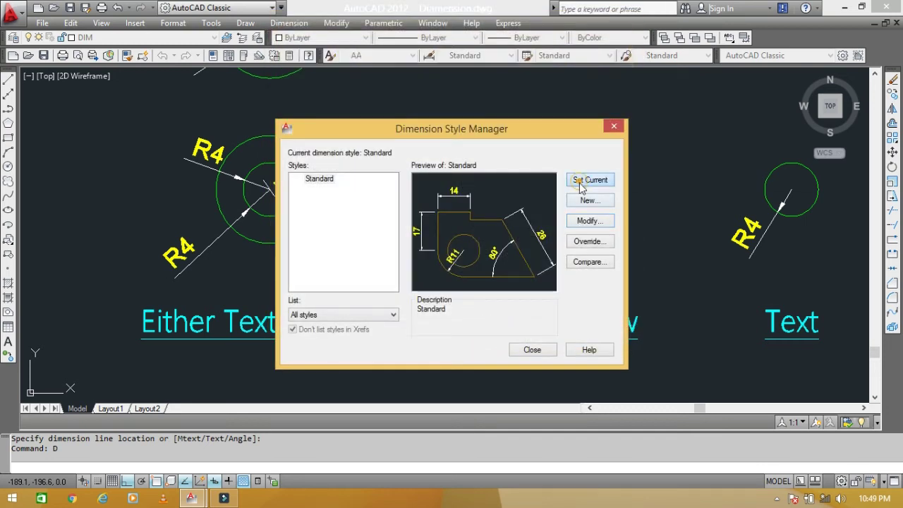
pyautogui.click(541, 353)
pyautogui.moveTo(447, 268); pyautogui.dragTo(362, 322, button='middle')
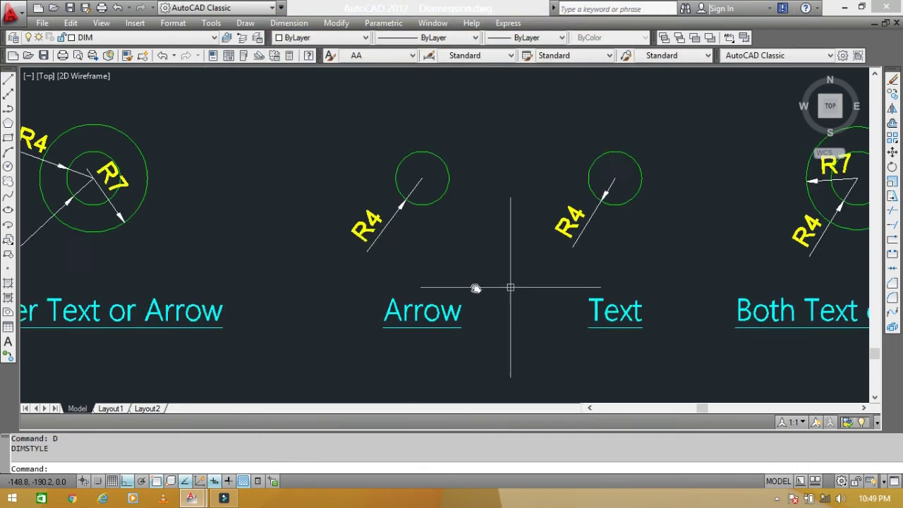
pyautogui.scroll(2, 314, 203)
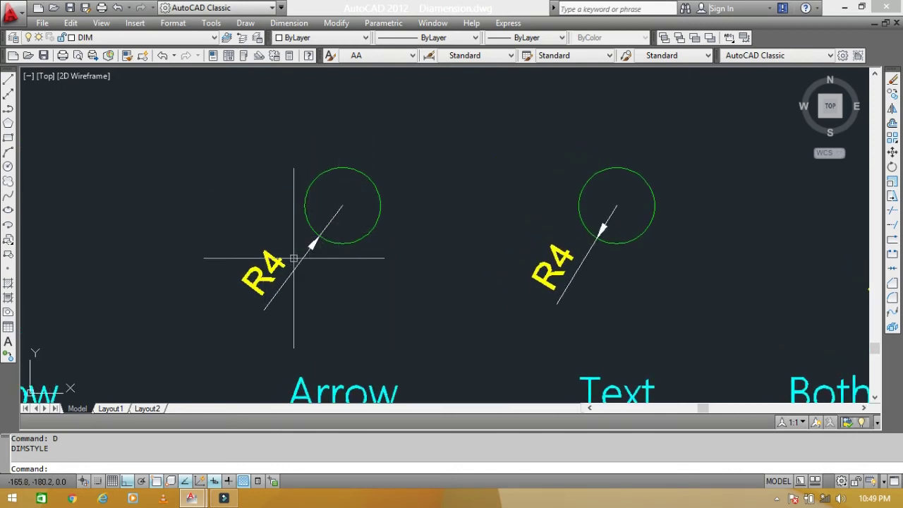
pyautogui.moveTo(402, 207); pyautogui.dragTo(436, 288, button='middle')
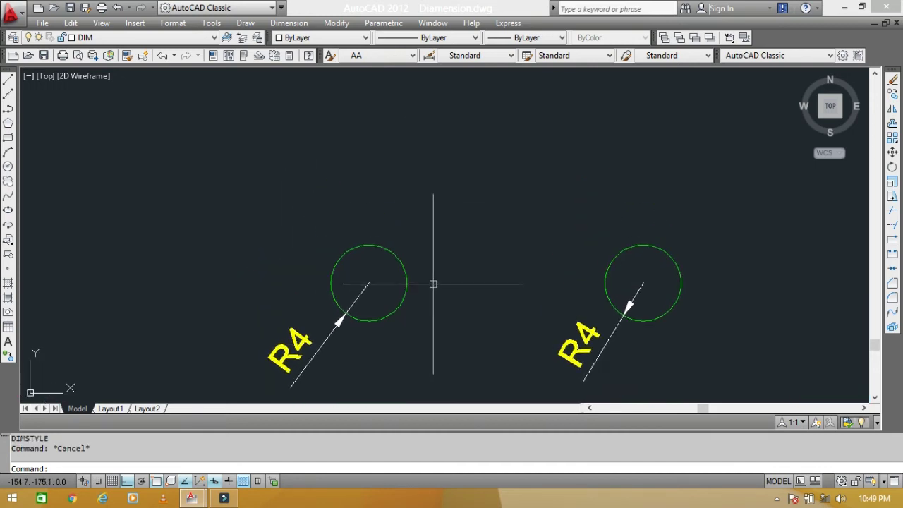
# - Place an R4 radius dimension on the top-left circle using DRA
pyautogui.write('DRA')
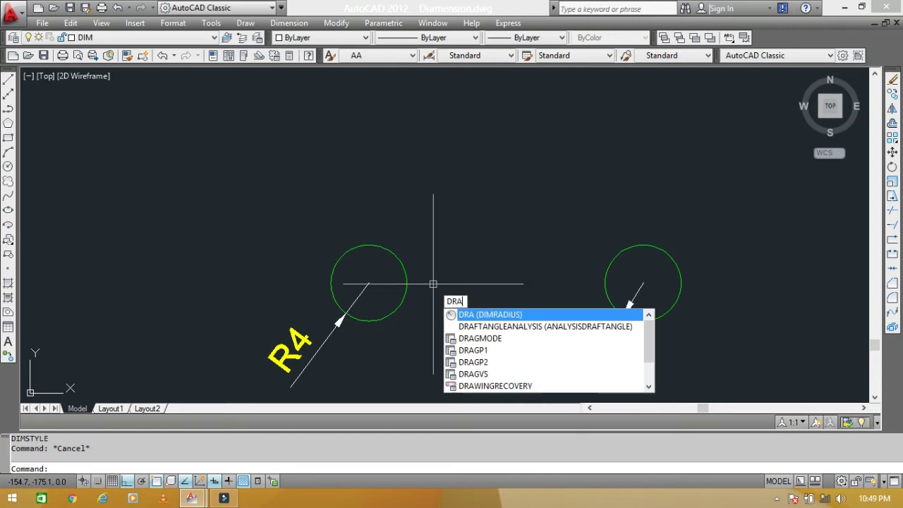
pyautogui.press('Return')
pyautogui.click(354, 243)
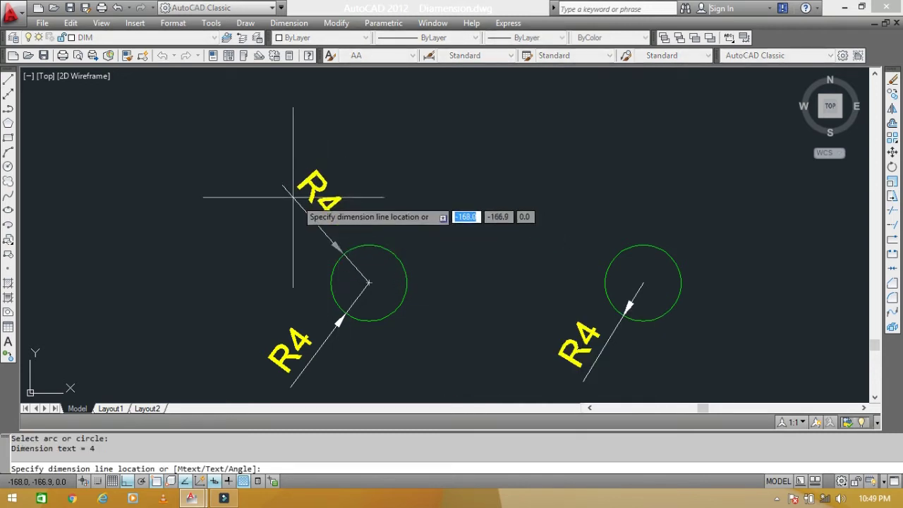
pyautogui.moveTo(316, 250); pyautogui.dragTo(325, 233, button='middle')
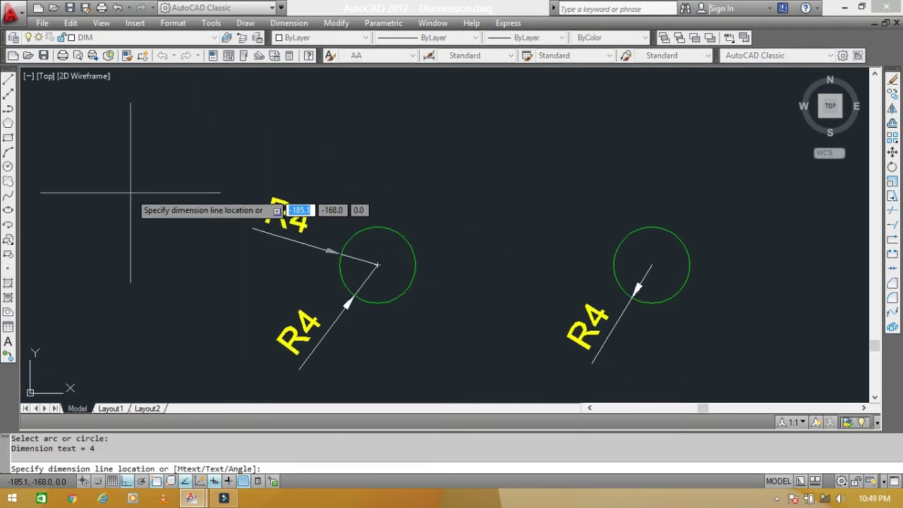
pyautogui.moveTo(348, 228); pyautogui.dragTo(614, 228, button='middle')
pyautogui.scroll(-3, 93, 228)
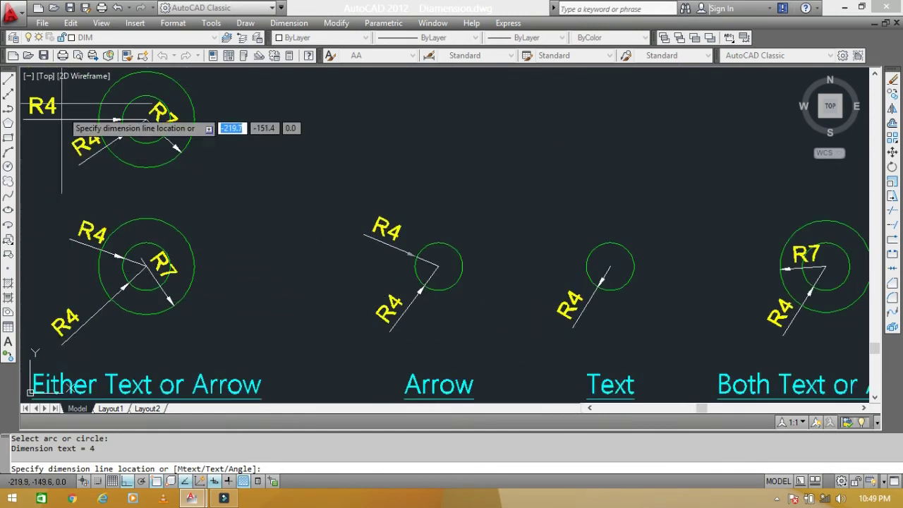
pyautogui.scroll(4, 400, 270)
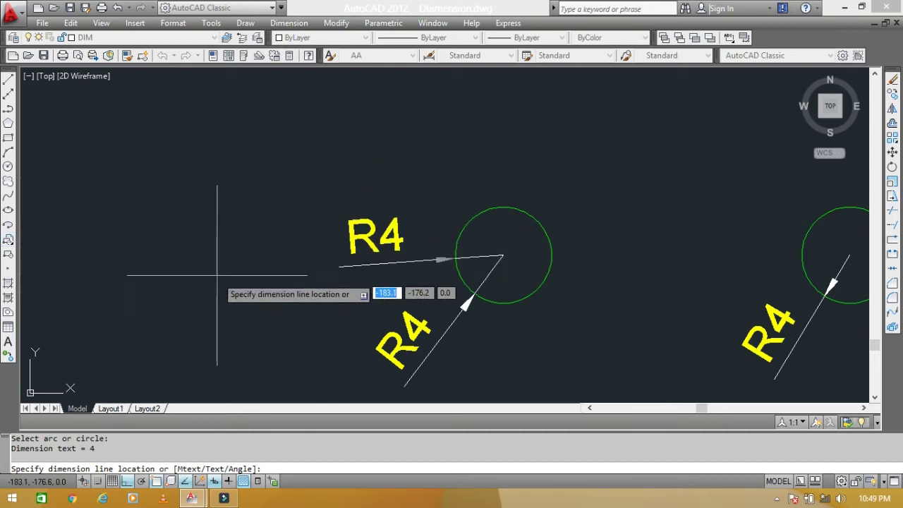
pyautogui.scroll(-1, 309, 196)
pyautogui.scroll(-1, 391, 241)
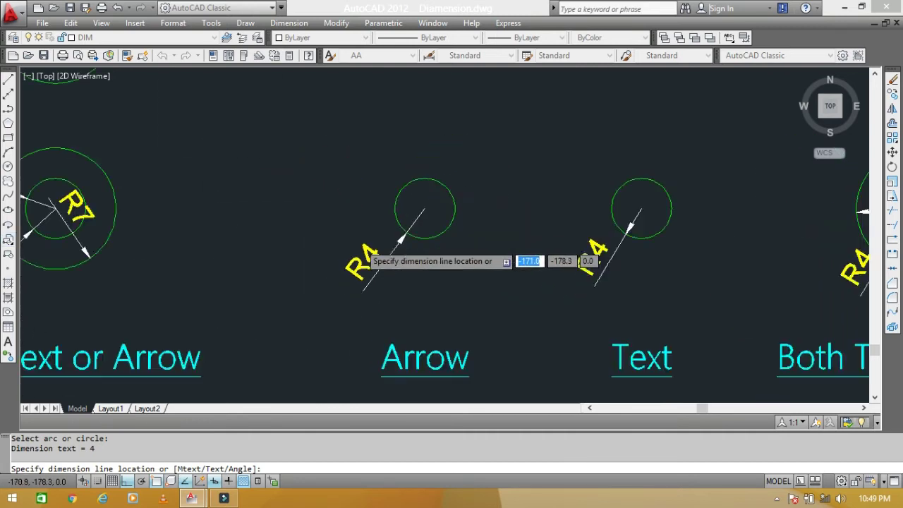
pyautogui.scroll(-1, 157, 136)
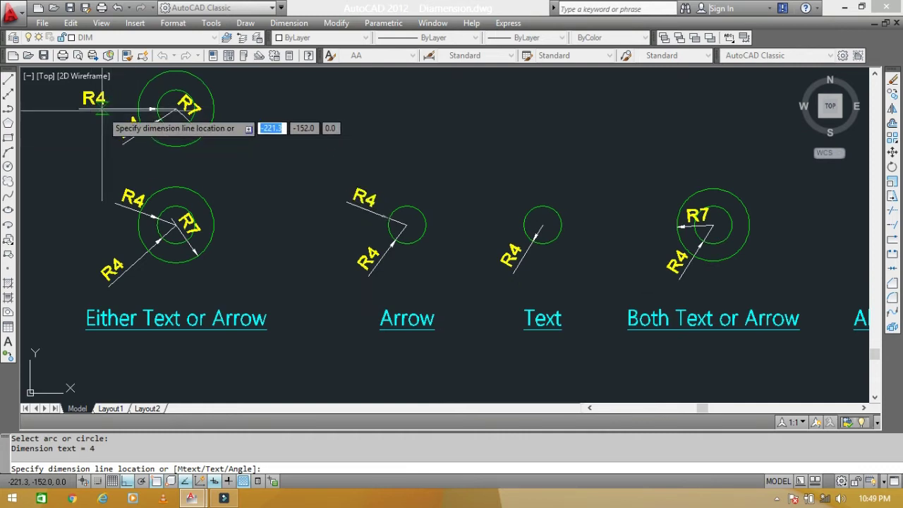
pyautogui.click(96, 139)
# - Add an R4 radius dimension to the Arrow example circle with its text at upper left
pyautogui.press('Return')
pyautogui.click(394, 213)
pyautogui.scroll(5, 397, 209)
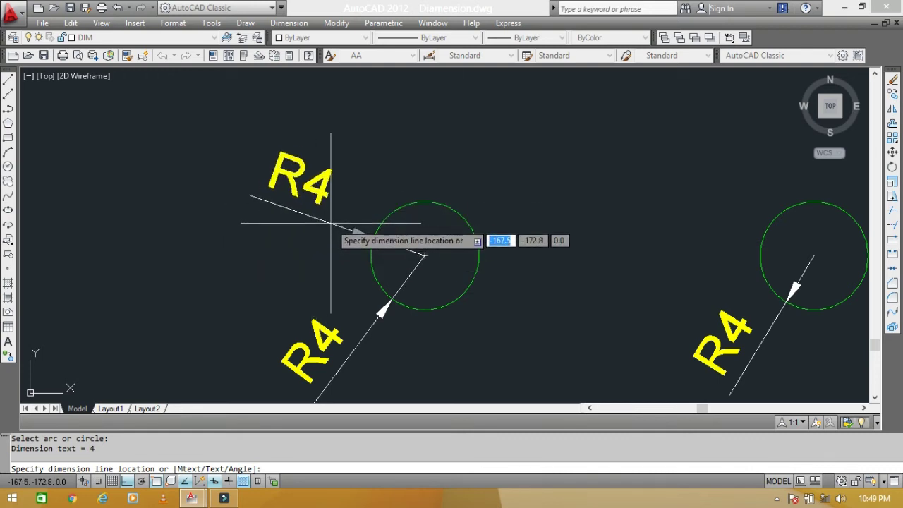
pyautogui.click(331, 223)
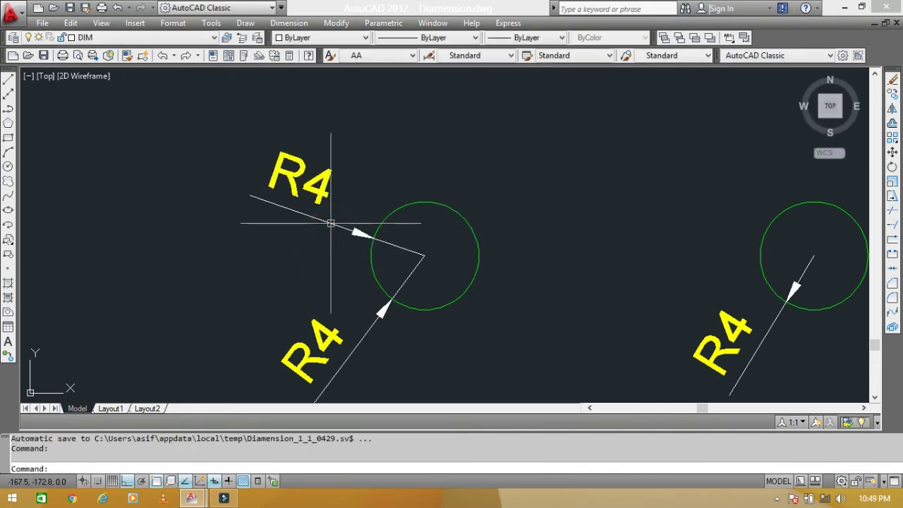
pyautogui.scroll(-2, 322, 204)
pyautogui.moveTo(383, 317); pyautogui.dragTo(360, 174, button='middle')
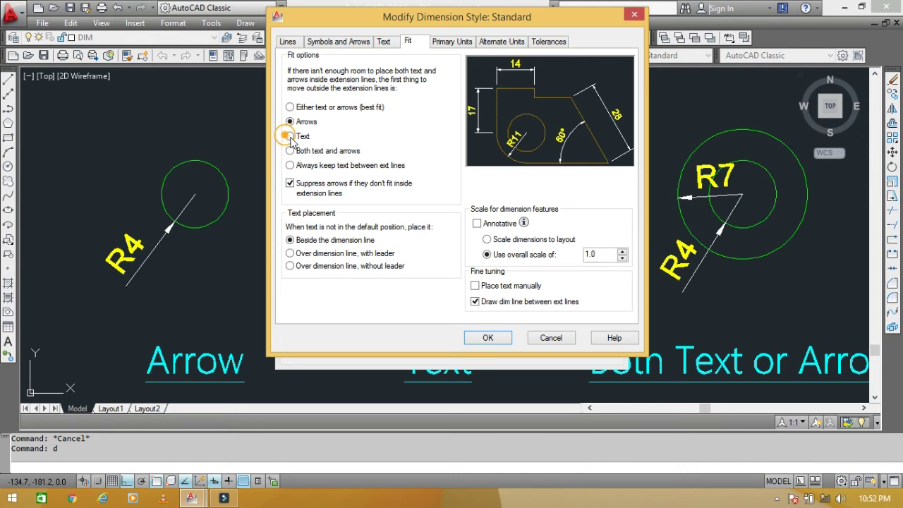
# - Confirm the Text fit option for the Standard style and close the Dimension Style Manager
pyautogui.click(485, 340)
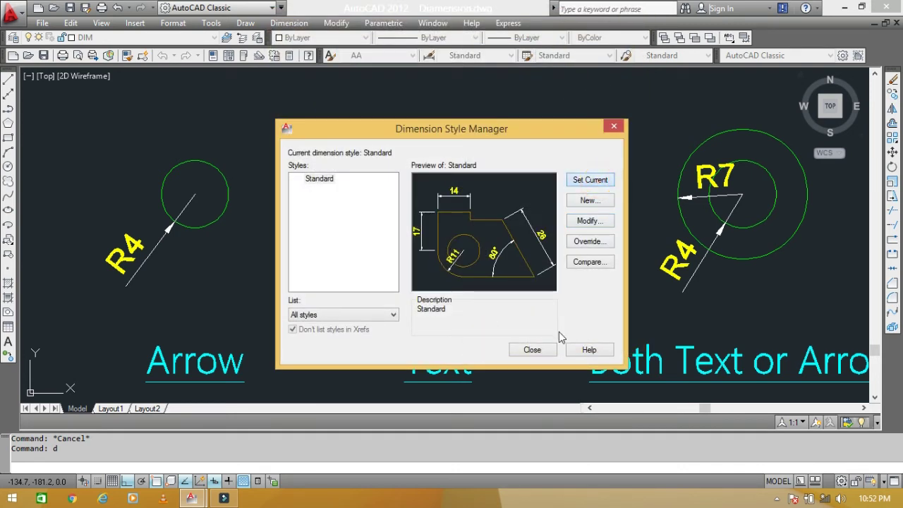
pyautogui.click(533, 350)
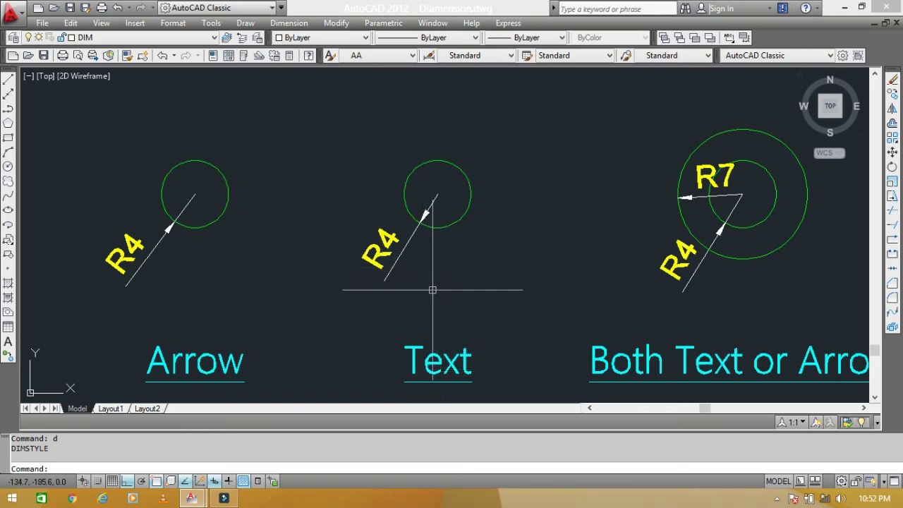
pyautogui.scroll(2, 430, 365)
pyautogui.moveTo(412, 187); pyautogui.dragTo(403, 268, button='middle')
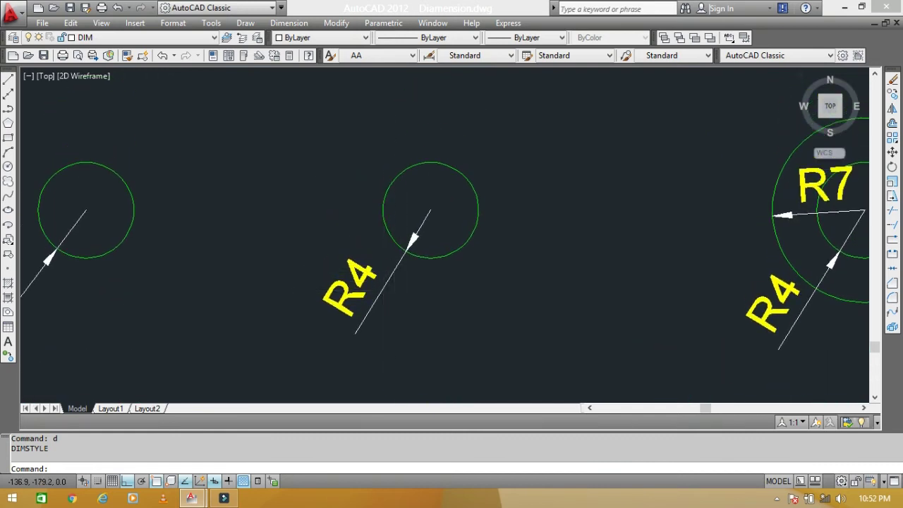
pyautogui.scroll(2, 431, 216)
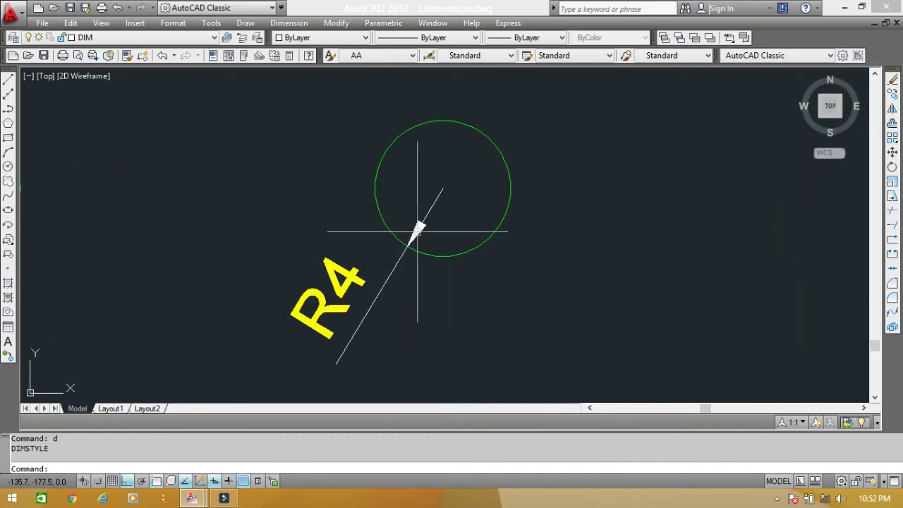
pyautogui.scroll(-3, 442, 215)
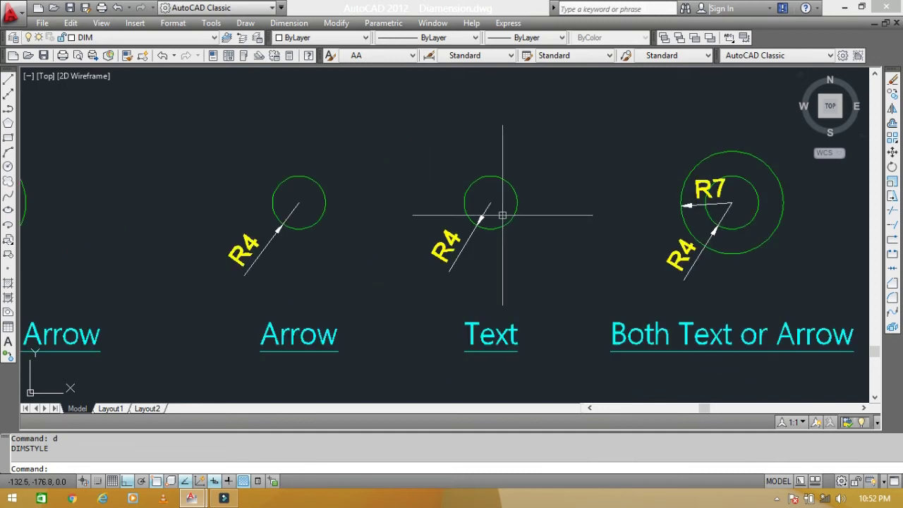
pyautogui.scroll(2, 293, 360)
pyautogui.moveTo(262, 332); pyautogui.dragTo(332, 393, button='middle')
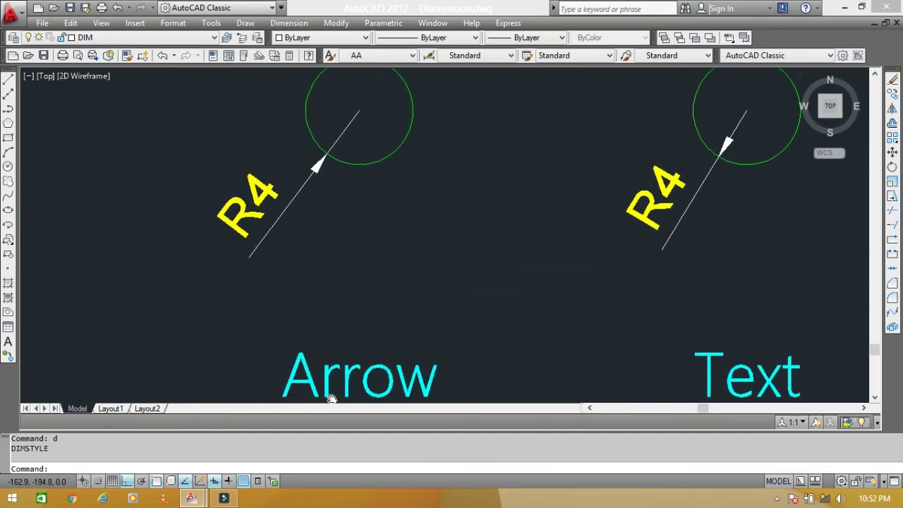
pyautogui.moveTo(303, 170); pyautogui.dragTo(290, 251, button='middle')
pyautogui.scroll(1, 290, 251)
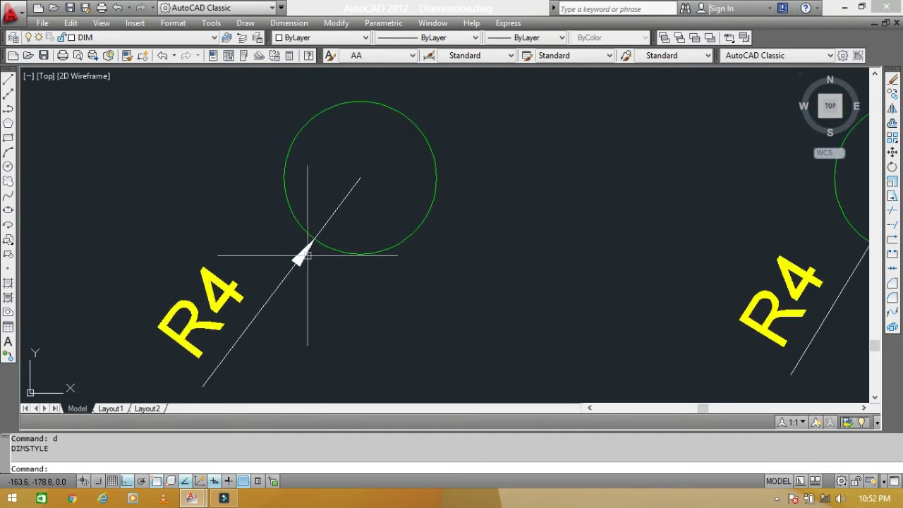
pyautogui.scroll(-3, 268, 226)
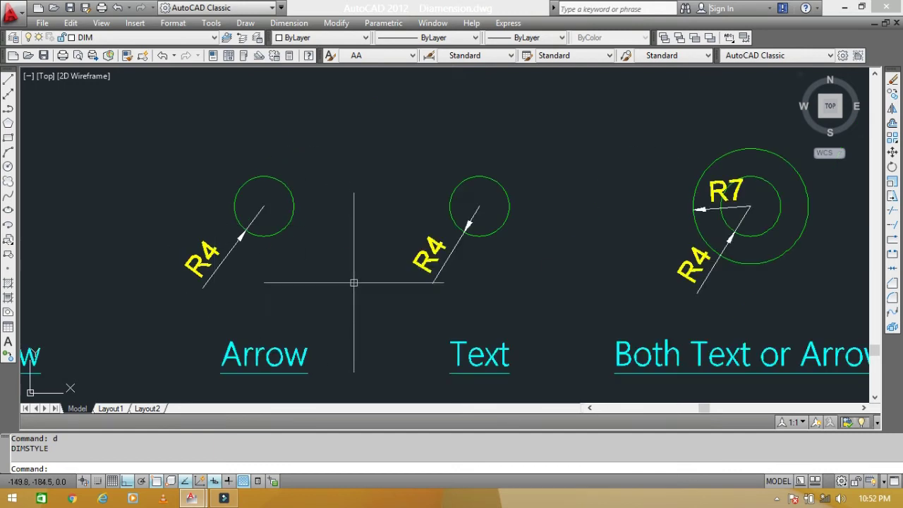
pyautogui.scroll(1, 483, 340)
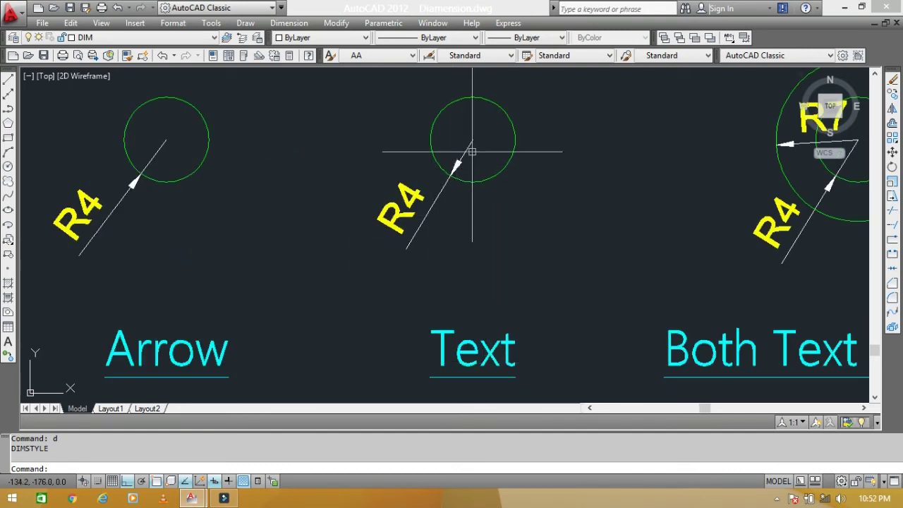
pyautogui.moveTo(458, 202); pyautogui.dragTo(423, 251, button='middle')
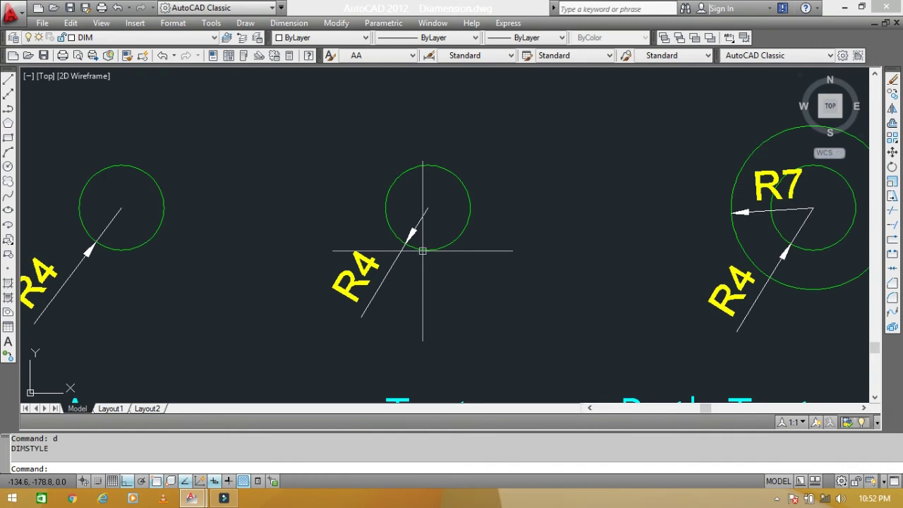
# - Place two R4 radius dimensions on the Text example circle, at upper left and upper right
pyautogui.write('dr')
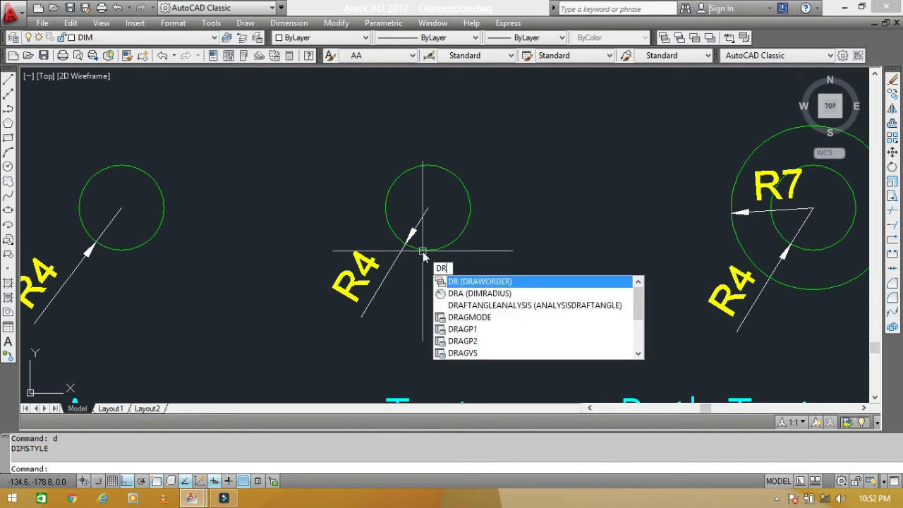
pyautogui.write('a')
pyautogui.press('Return')
pyautogui.click(412, 171)
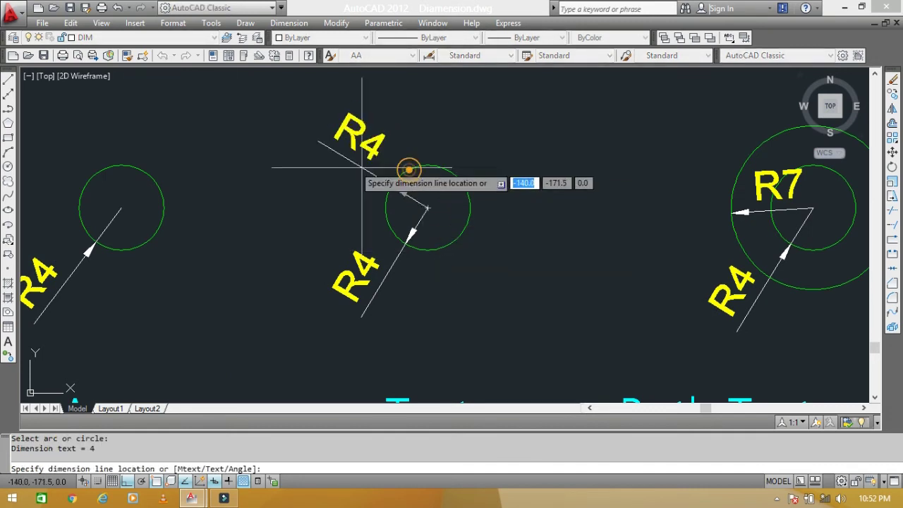
pyautogui.click(296, 149)
pyautogui.press('Return')
pyautogui.click(454, 175)
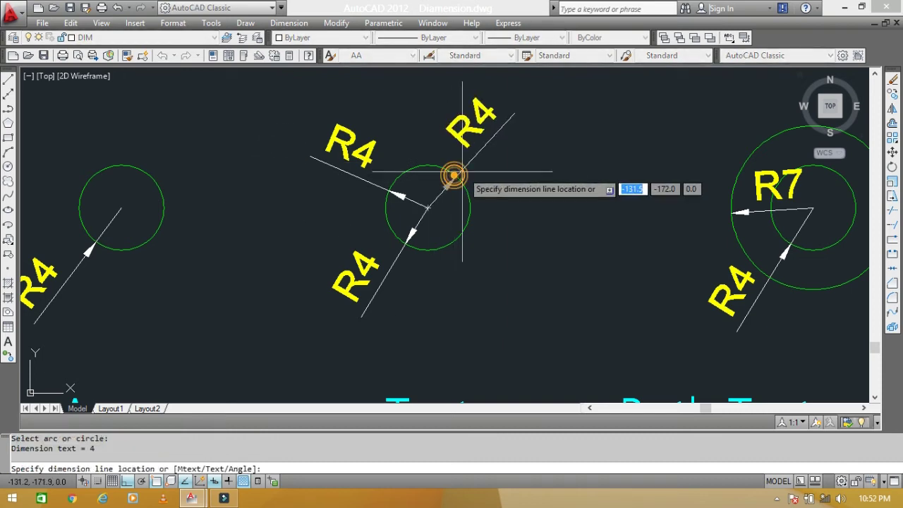
pyautogui.click(487, 157)
# - Explode both new R4 dimensions into separate objects with X
pyautogui.scroll(3, 440, 202)
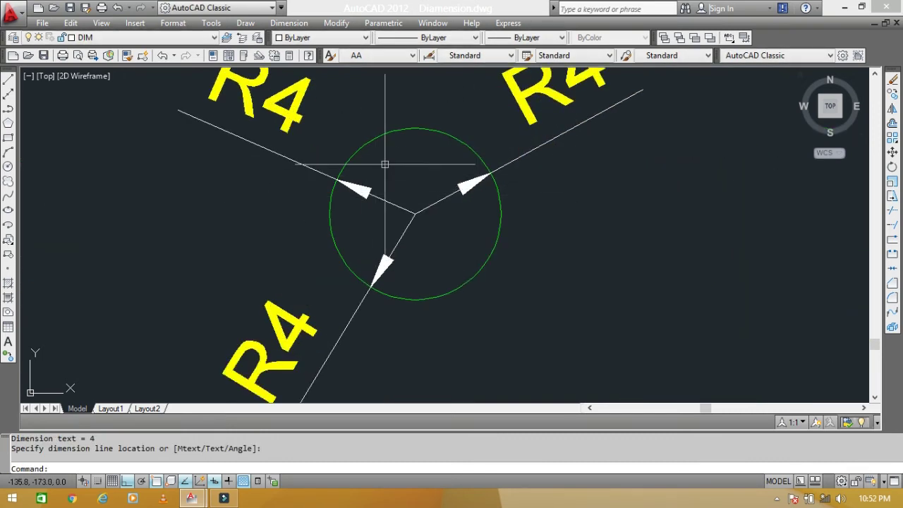
pyautogui.moveTo(457, 202); pyautogui.dragTo(457, 282, button='middle')
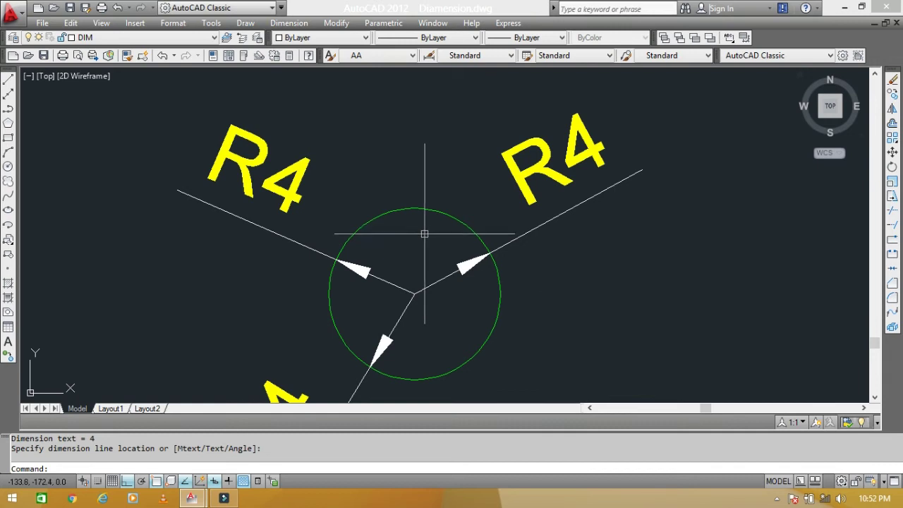
pyautogui.click(473, 261)
pyautogui.click(361, 267)
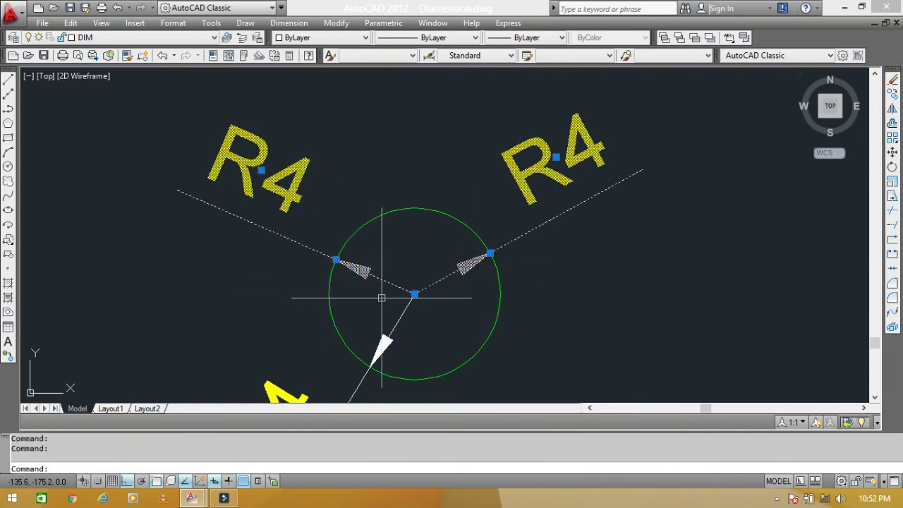
pyautogui.write('x')
pyautogui.press('Return')
pyautogui.scroll(-5, 381, 297)
pyautogui.moveTo(369, 262)
pyautogui.mouseDown(button='middle')
pyautogui.moveTo(438, 318)
pyautogui.moveTo(198, 379)
pyautogui.mouseUp(button='middle')
pyautogui.moveTo(369, 363); pyautogui.dragTo(288, 351, button='middle')
pyautogui.press('Escape')
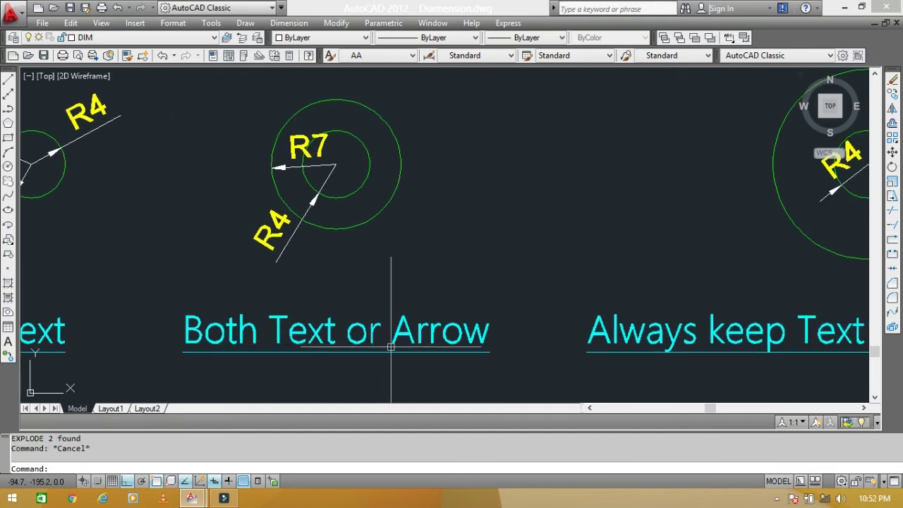
# - Switch the Standard style's Fit option to Both text and arrows, then close the manager
pyautogui.write('d')
pyautogui.press('Return')
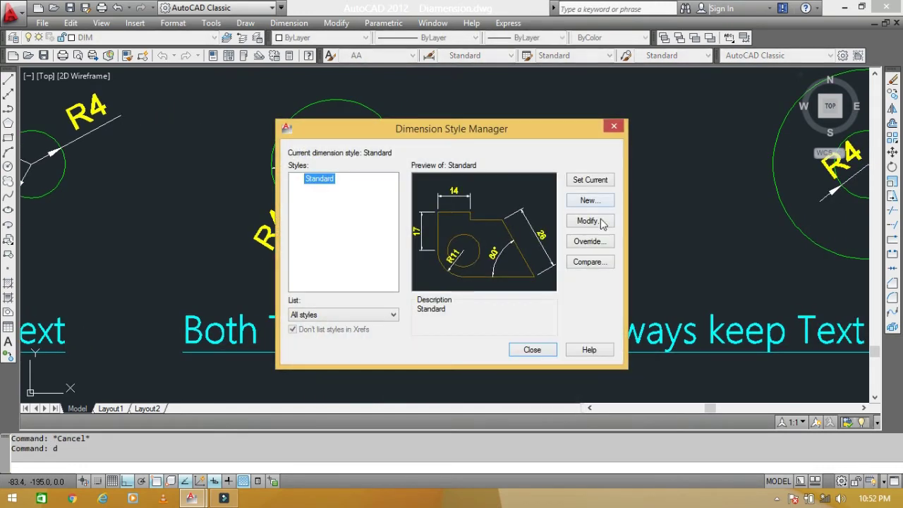
pyautogui.click(601, 221)
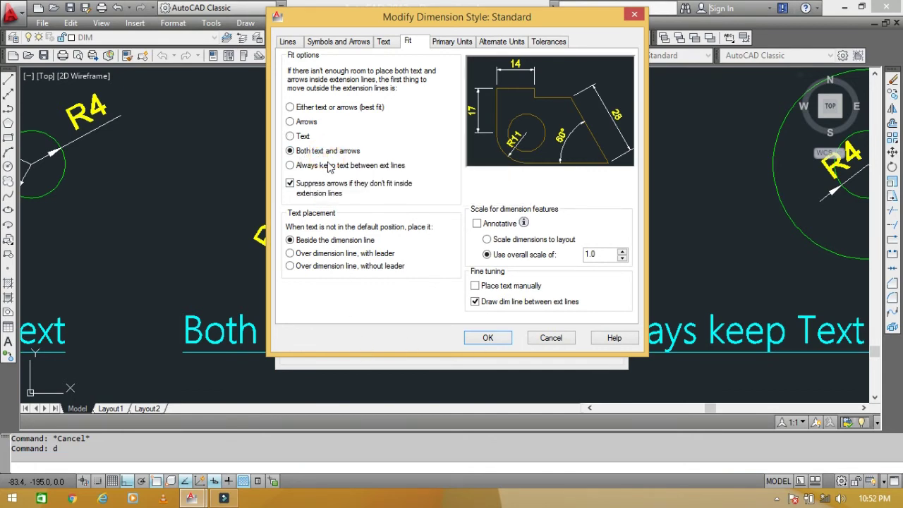
pyautogui.click(497, 340)
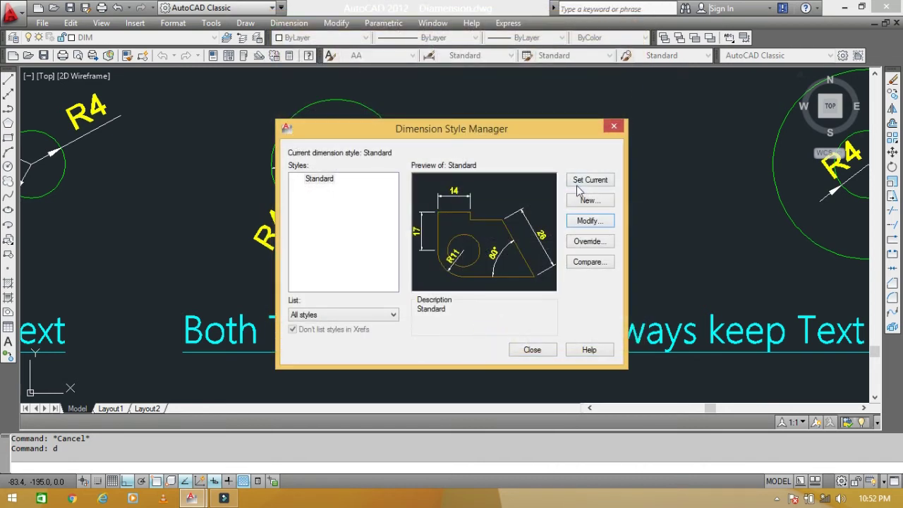
pyautogui.click(535, 353)
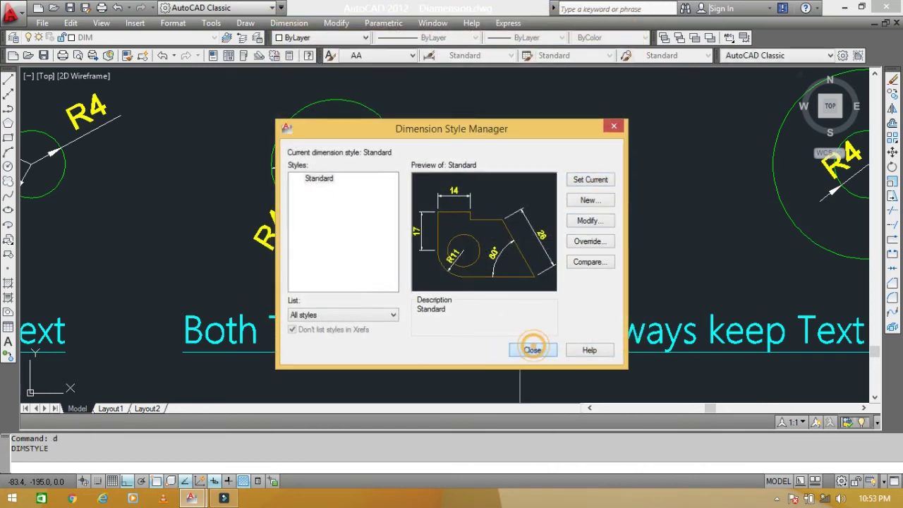
# - Dimension the inner circle with an R4 radius, placed toward the upper right
pyautogui.moveTo(364, 243); pyautogui.dragTo(388, 282, button='middle')
pyautogui.scroll(3, 301, 221)
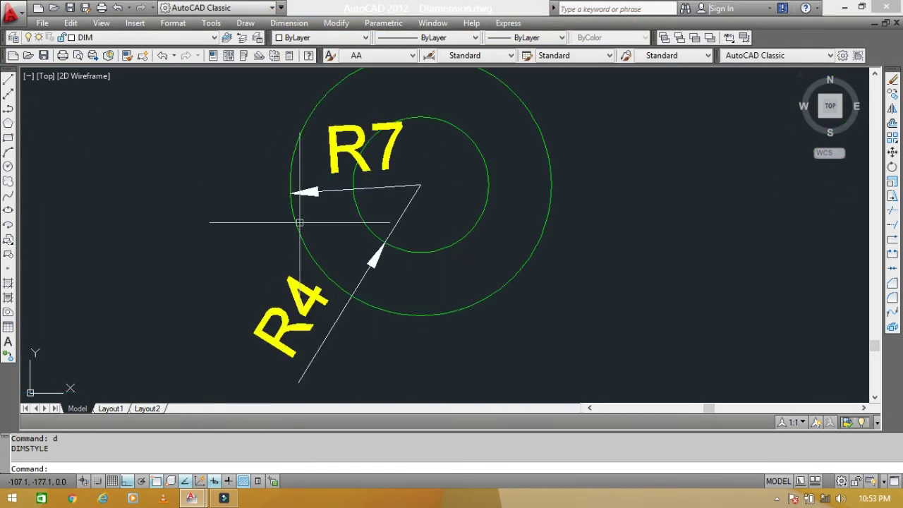
pyautogui.moveTo(384, 237); pyautogui.dragTo(389, 252, button='middle')
pyautogui.scroll(2, 387, 275)
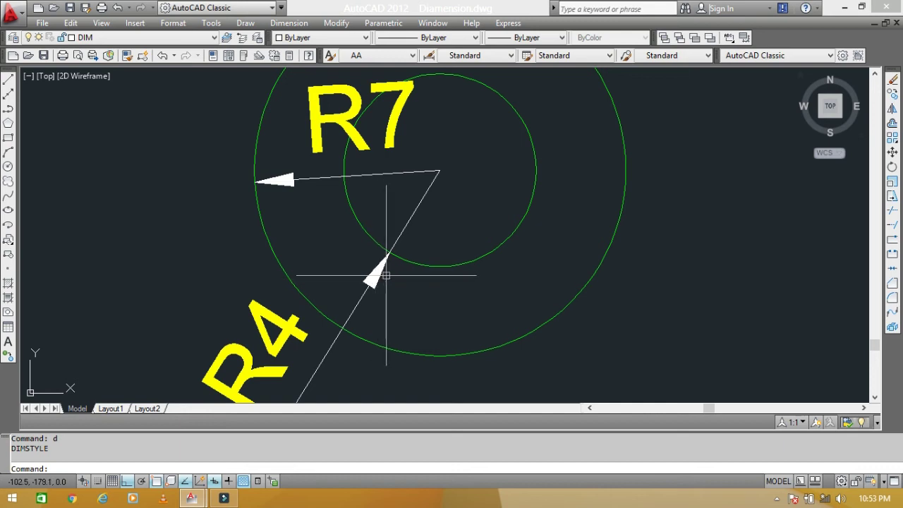
pyautogui.scroll(-2, 386, 275)
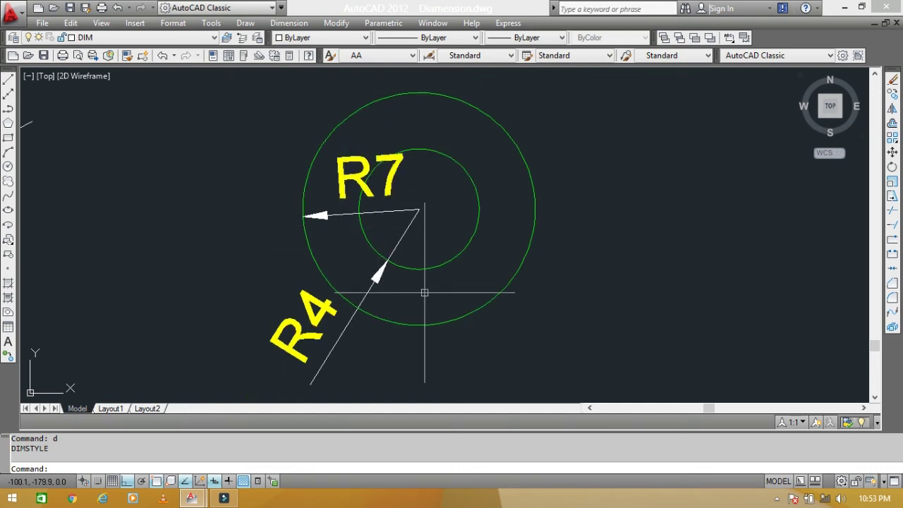
pyautogui.scroll(3, 323, 209)
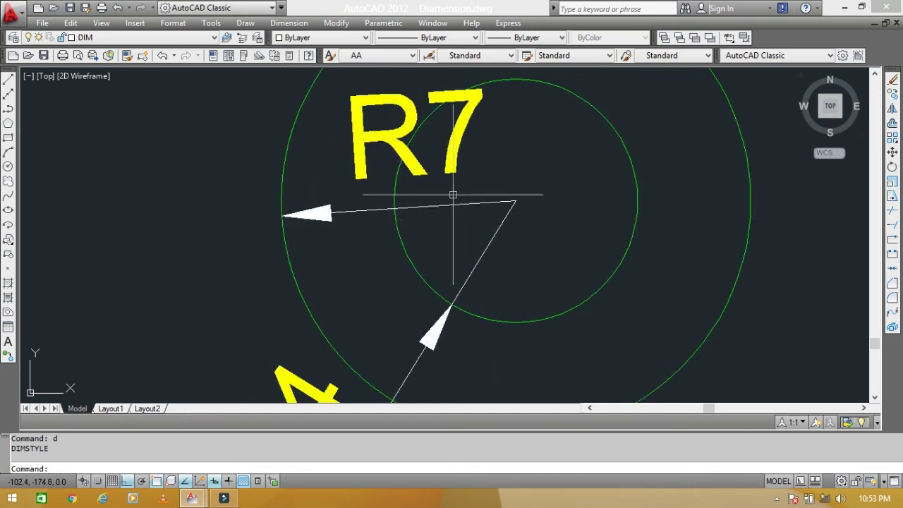
pyautogui.scroll(-6, 424, 182)
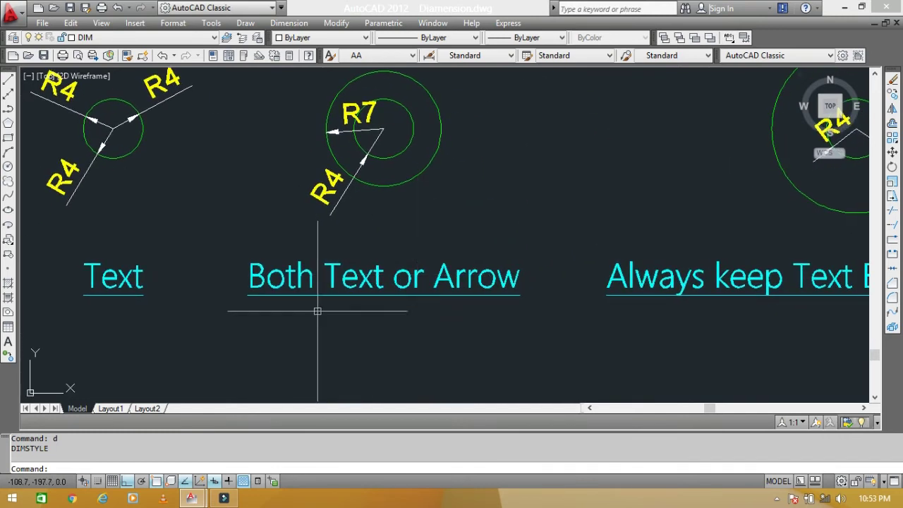
pyautogui.scroll(2, 300, 300)
pyautogui.moveTo(369, 282); pyautogui.dragTo(431, 323, button='middle')
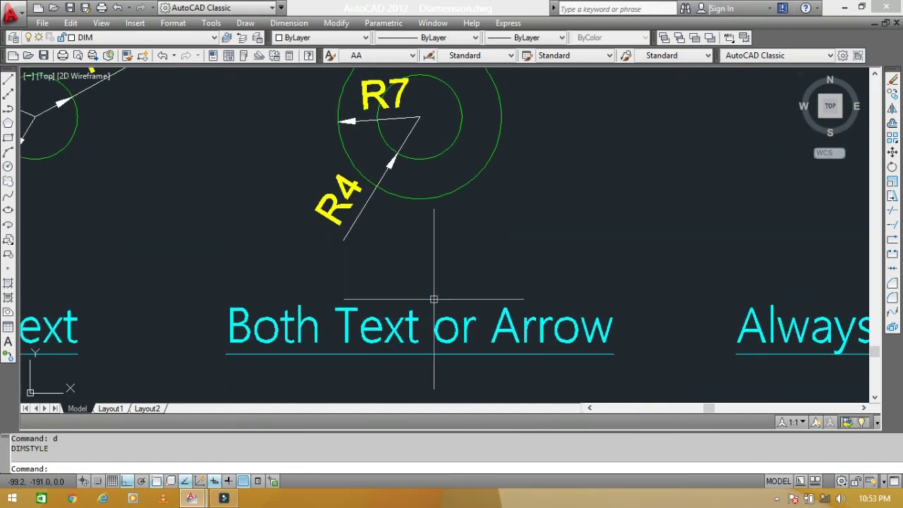
pyautogui.moveTo(439, 359); pyautogui.dragTo(462, 355, button='middle')
pyautogui.press('Escape')
pyautogui.press('Escape')
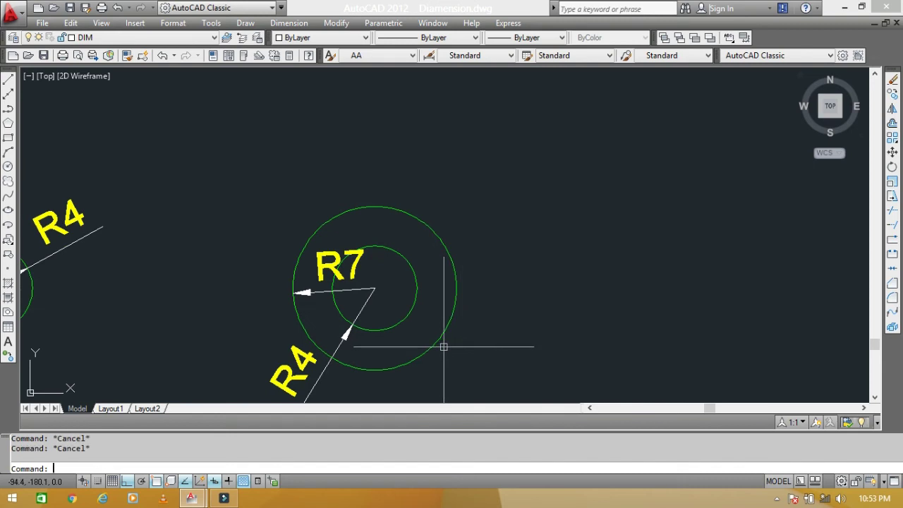
pyautogui.write('DRA')
pyautogui.press('Return')
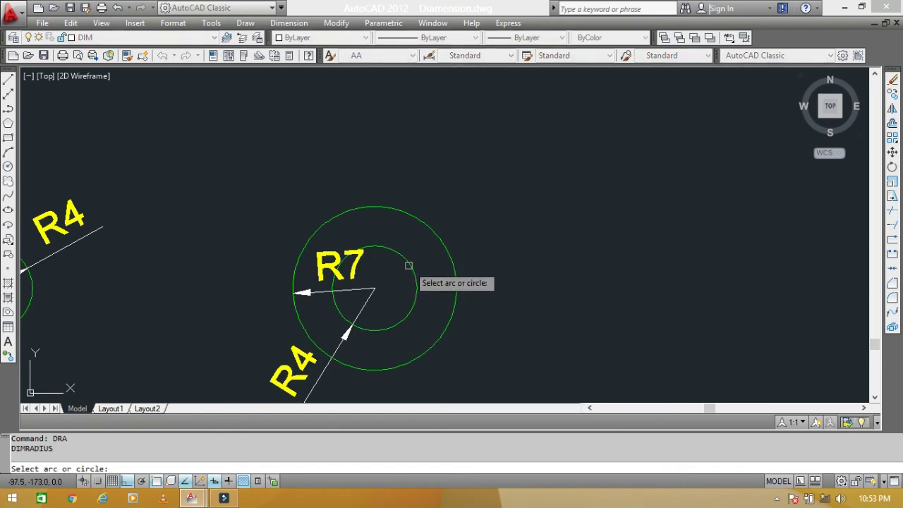
pyautogui.click(410, 266)
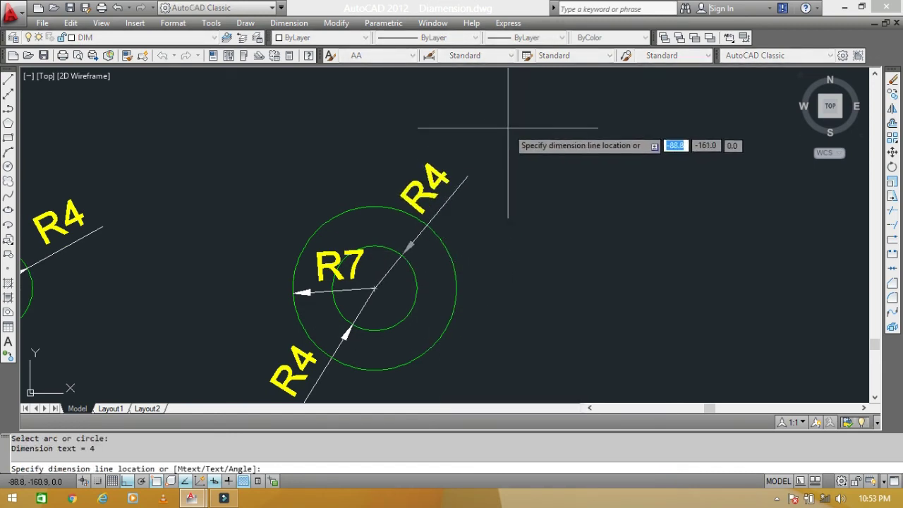
pyautogui.click(456, 116)
# - Add a second R7 radius dimension to the outer circle at lower right
pyautogui.scroll(2, 421, 190)
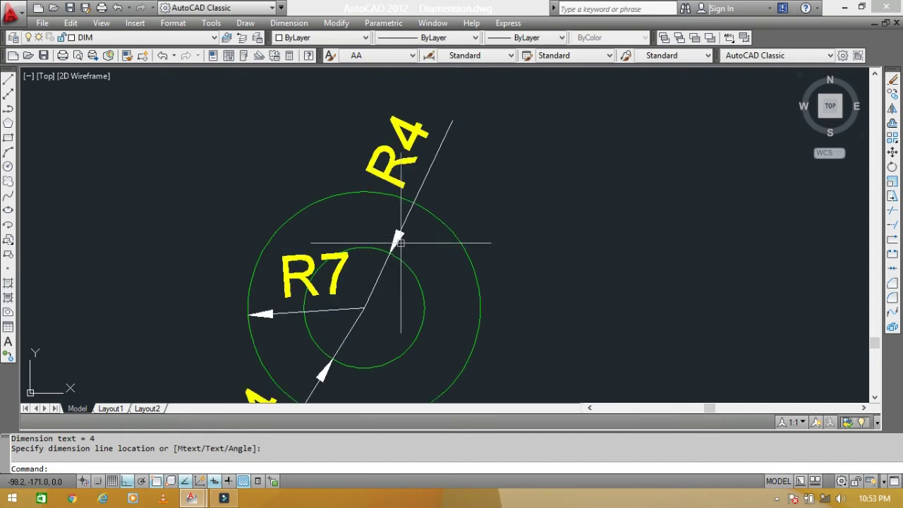
pyautogui.moveTo(401, 243); pyautogui.dragTo(458, 259, button='middle')
pyautogui.press('Return')
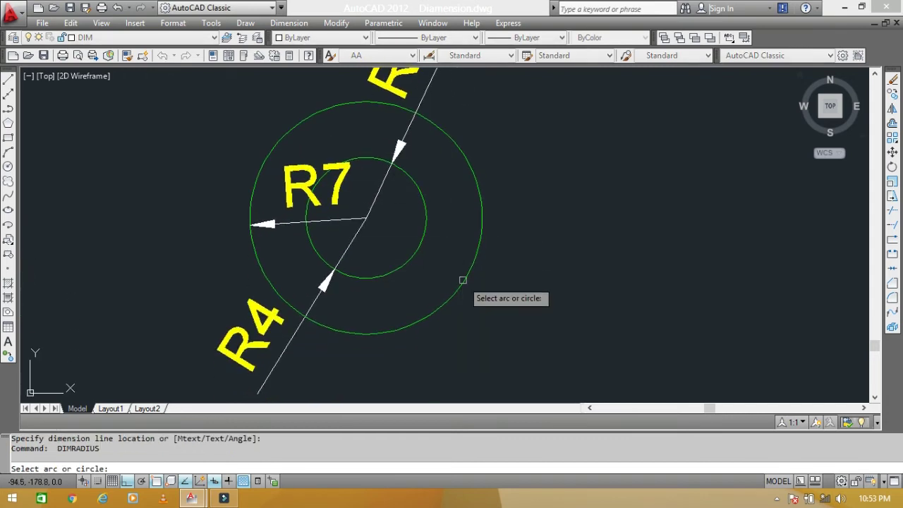
pyautogui.click(462, 285)
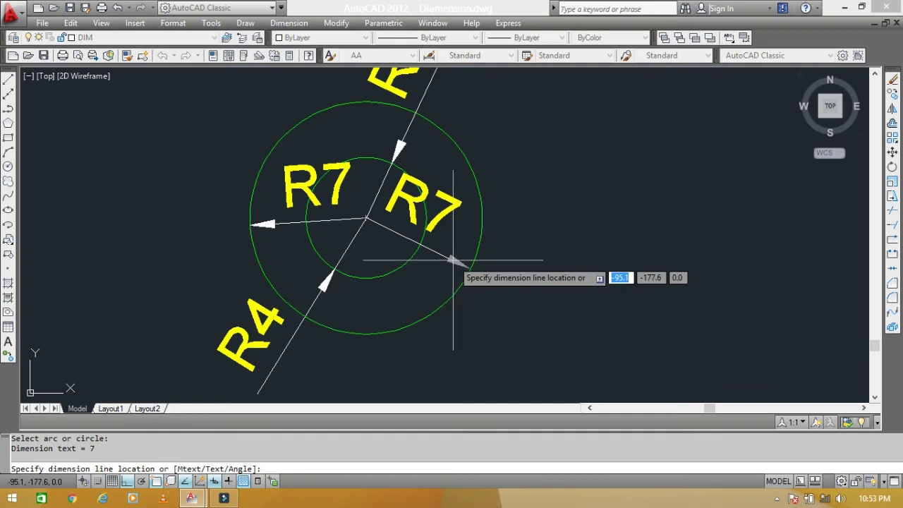
pyautogui.click(455, 262)
# - Pan and zoom across the three examples to centre the Both Text or Arrow example
pyautogui.scroll(2, 453, 276)
pyautogui.moveTo(454, 277); pyautogui.dragTo(460, 320, button='middle')
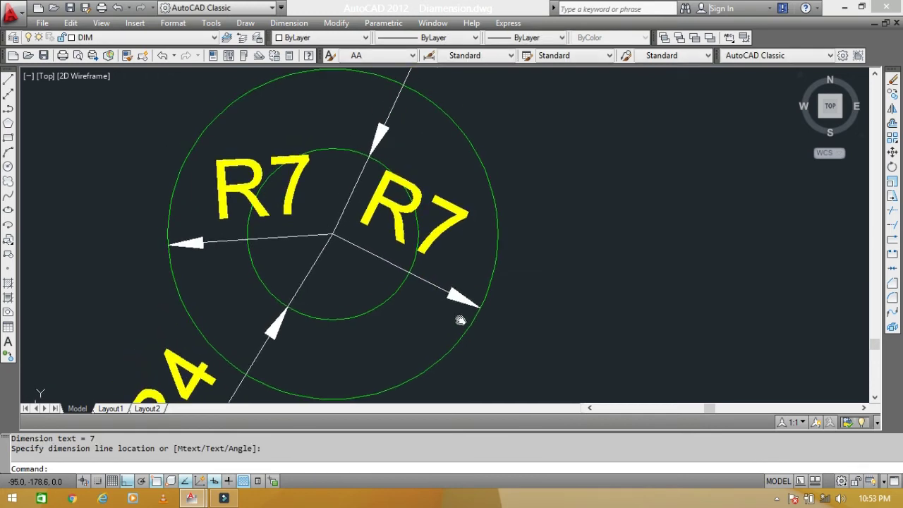
pyautogui.moveTo(441, 271); pyautogui.dragTo(447, 320, button='middle')
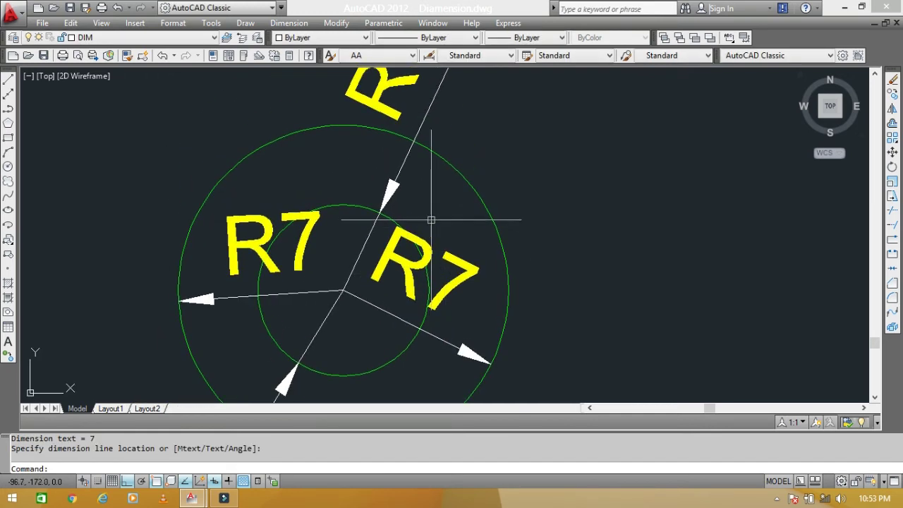
pyautogui.scroll(-3, 352, 287)
pyautogui.moveTo(423, 268)
pyautogui.mouseDown(button='middle')
pyautogui.moveTo(499, 243)
pyautogui.moveTo(483, 162)
pyautogui.mouseUp(button='middle')
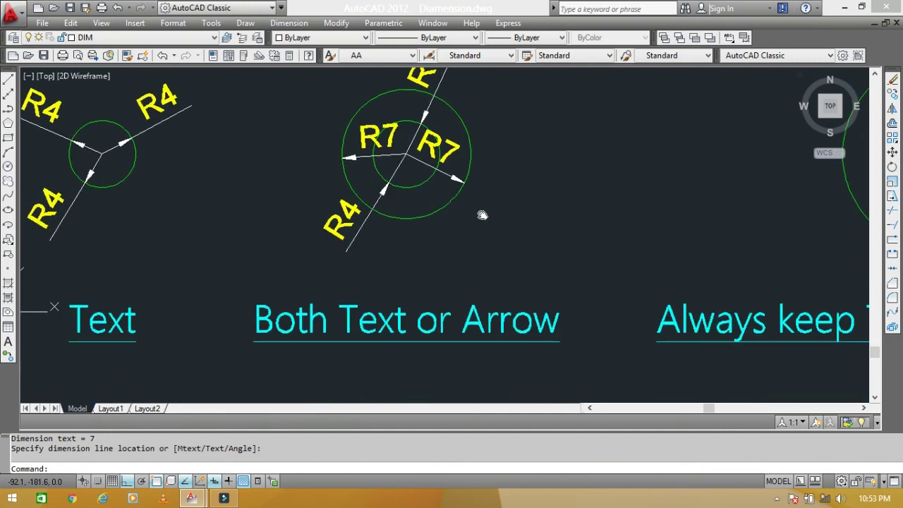
pyautogui.moveTo(410, 297); pyautogui.dragTo(422, 315, button='middle')
pyautogui.scroll(-3, 388, 262)
pyautogui.scroll(3, 307, 252)
pyautogui.scroll(1, 280, 227)
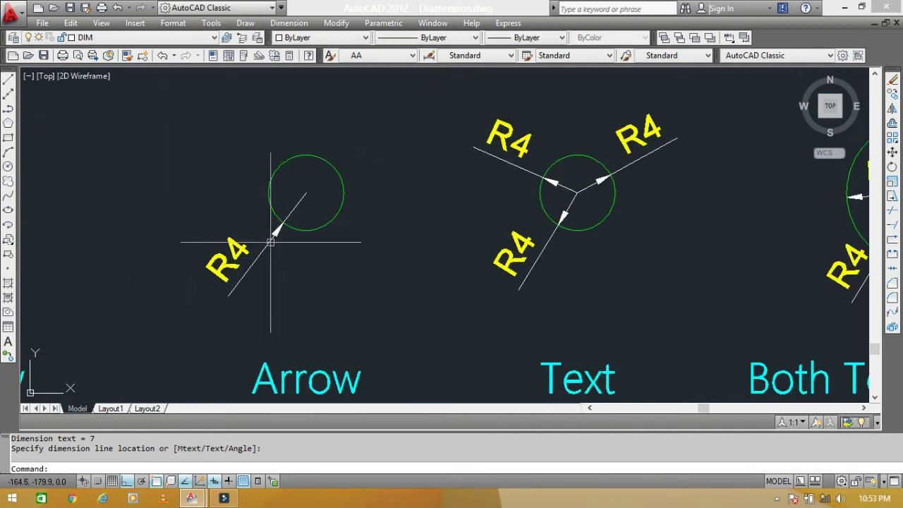
pyautogui.scroll(2, 274, 240)
pyautogui.scroll(-2, 279, 237)
pyautogui.scroll(-1, 698, 247)
pyautogui.scroll(2, 456, 188)
pyautogui.scroll(-2, 464, 202)
pyautogui.moveTo(464, 201); pyautogui.dragTo(386, 174, button='middle')
pyautogui.scroll(-2, 472, 220)
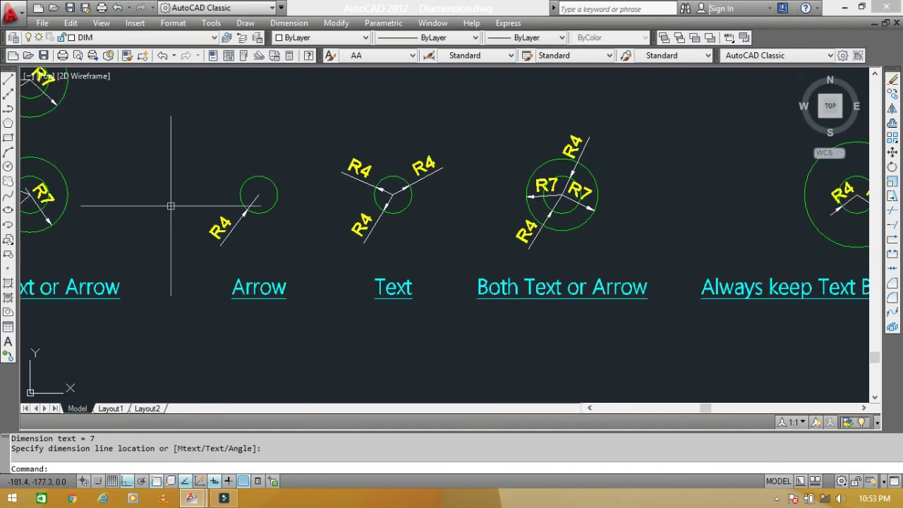
pyautogui.scroll(2, 818, 231)
pyautogui.scroll(2, 417, 252)
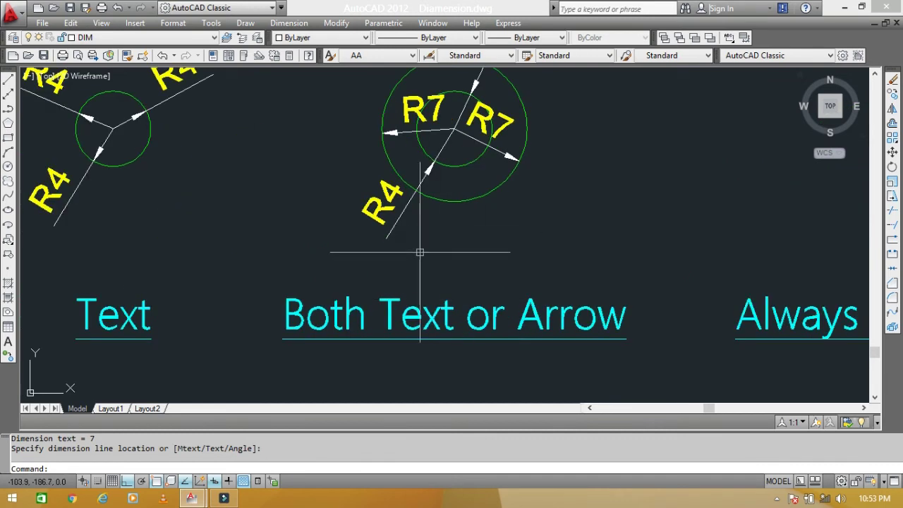
pyautogui.moveTo(485, 192); pyautogui.dragTo(473, 259, button='middle')
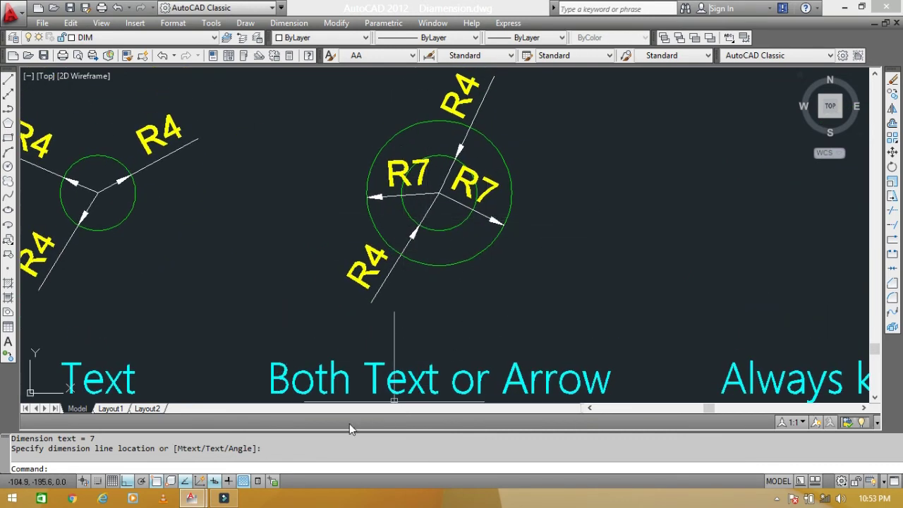
pyautogui.moveTo(557, 279); pyautogui.dragTo(532, 293, button='middle')
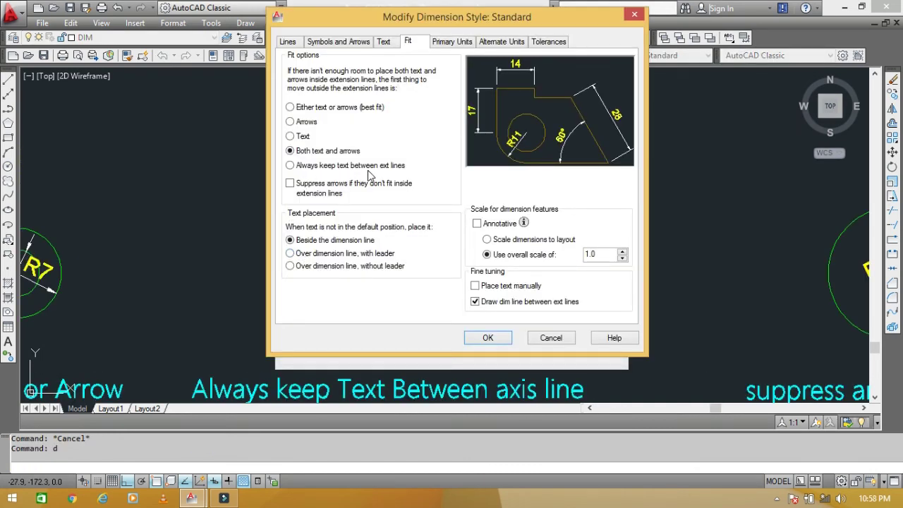
# - Switch the Standard style's Fit option to 'Always keep text between ext lines' and close the manager
pyautogui.click(290, 165)
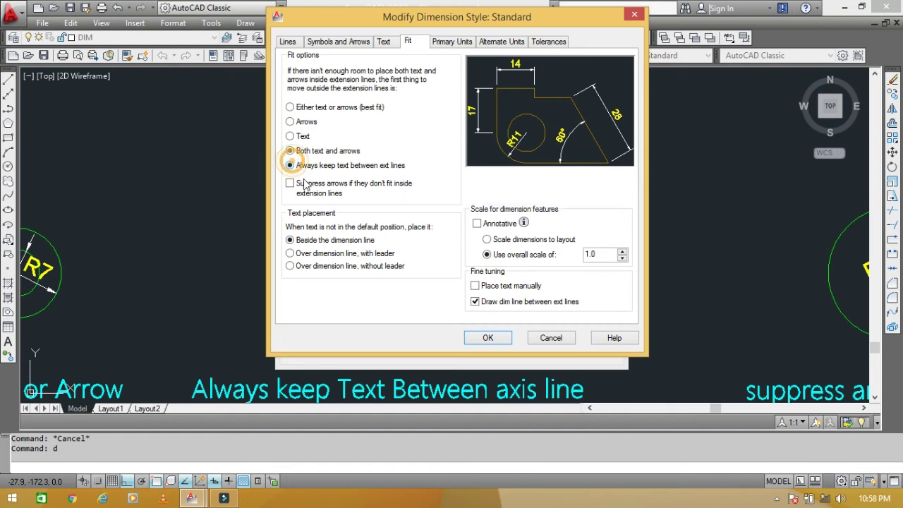
pyautogui.click(487, 336)
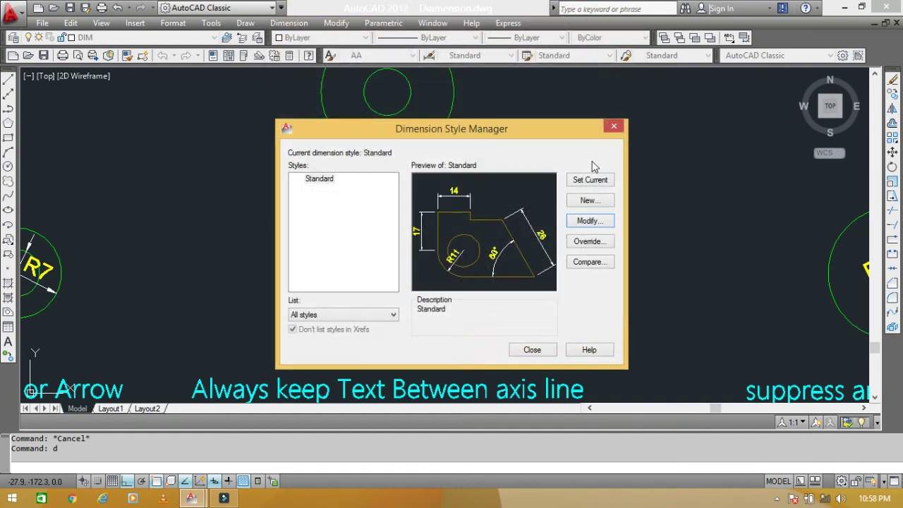
pyautogui.click(533, 350)
# - Pan and zoom to centre the R4/R10 circle example on screen
pyautogui.moveTo(534, 352); pyautogui.dragTo(532, 289, button='middle')
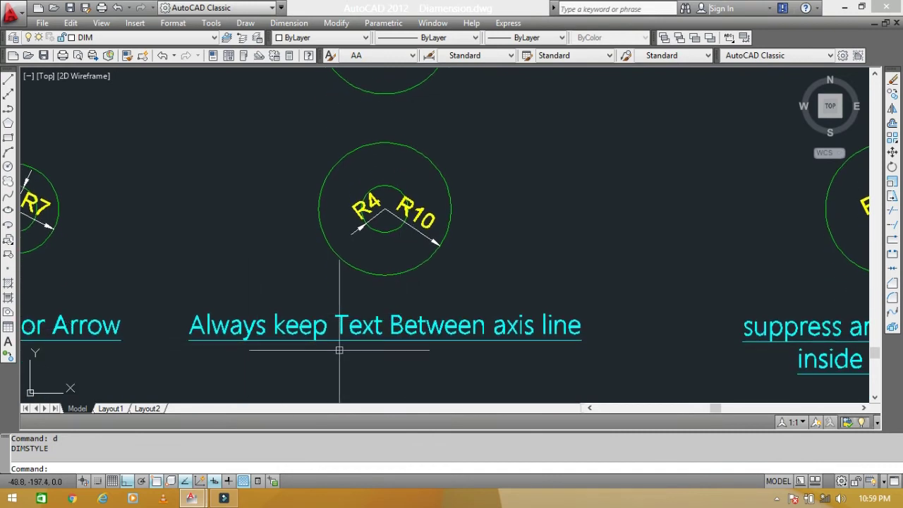
pyautogui.scroll(3, 398, 206)
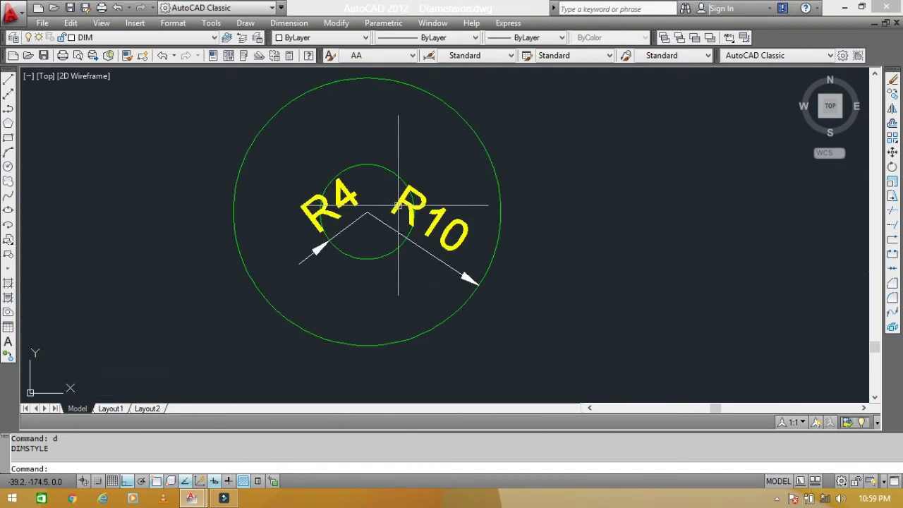
pyautogui.scroll(2, 384, 177)
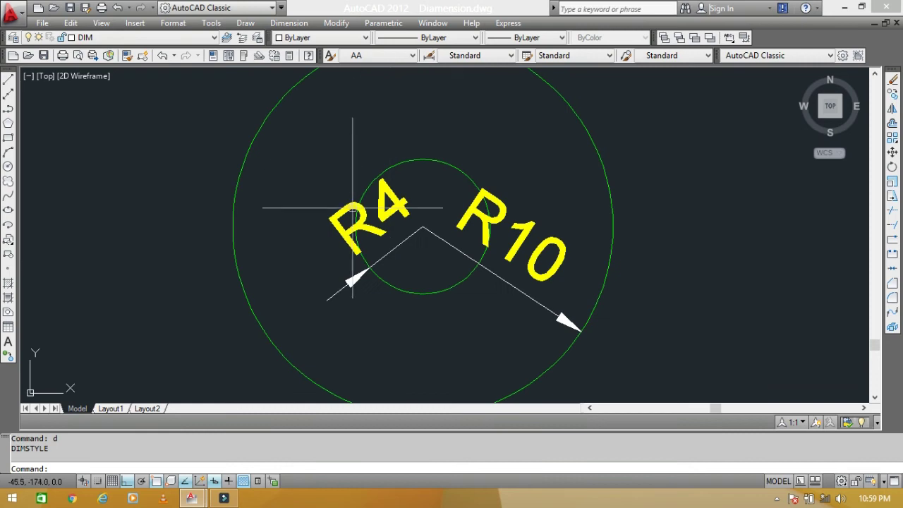
pyautogui.scroll(1, 364, 211)
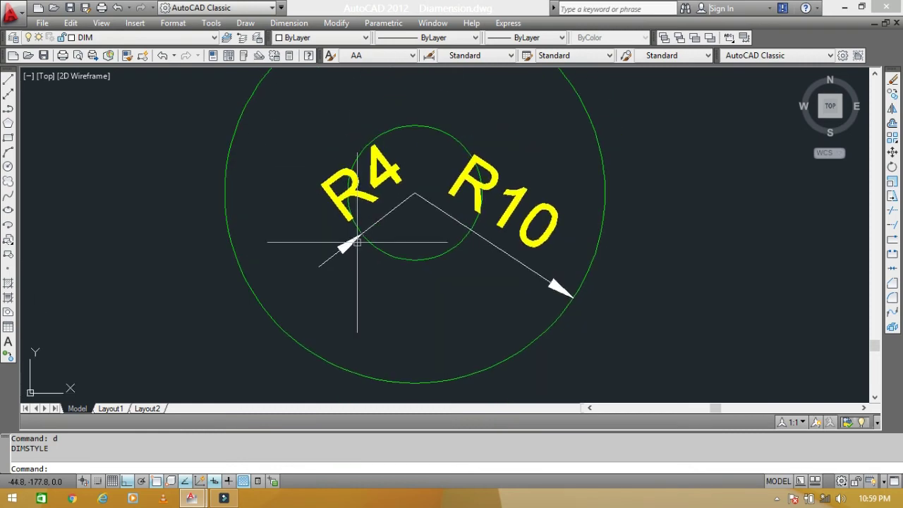
pyautogui.scroll(1, 381, 218)
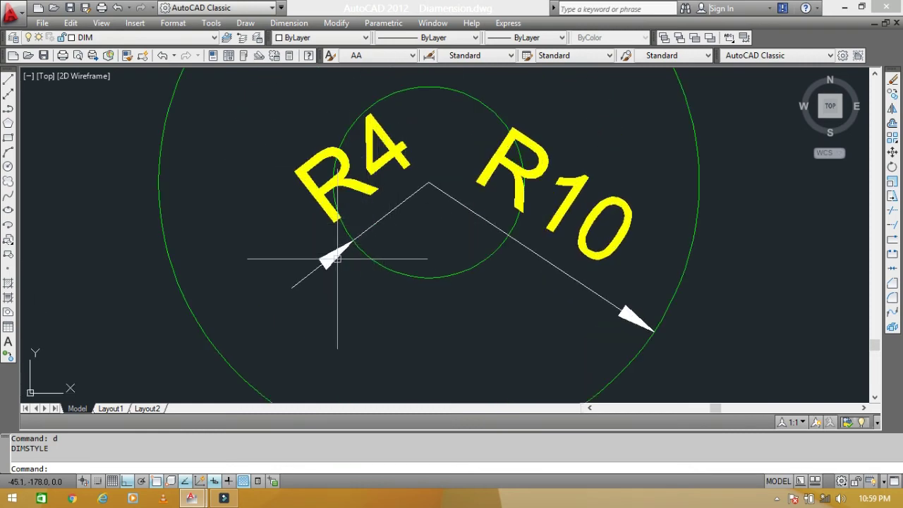
pyautogui.moveTo(338, 259); pyautogui.dragTo(342, 280, button='middle')
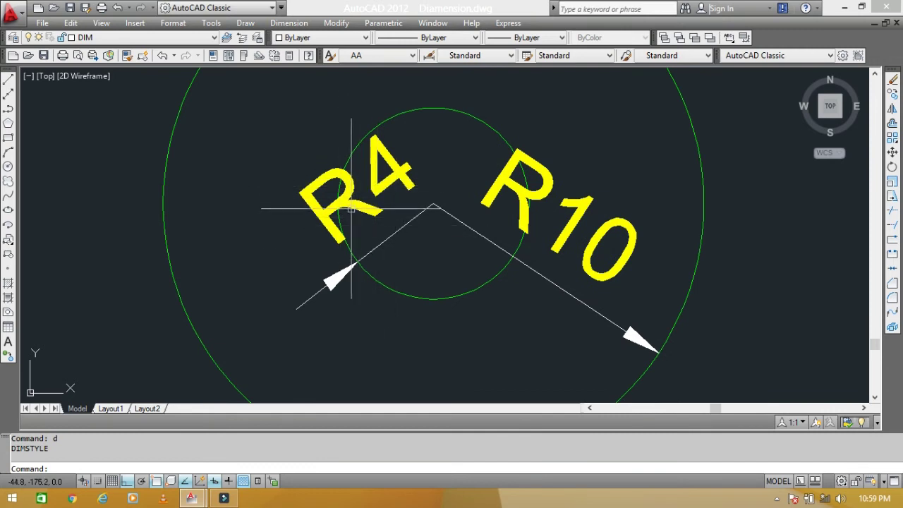
pyautogui.moveTo(352, 209); pyautogui.dragTo(397, 216, button='middle')
pyautogui.scroll(-4, 444, 272)
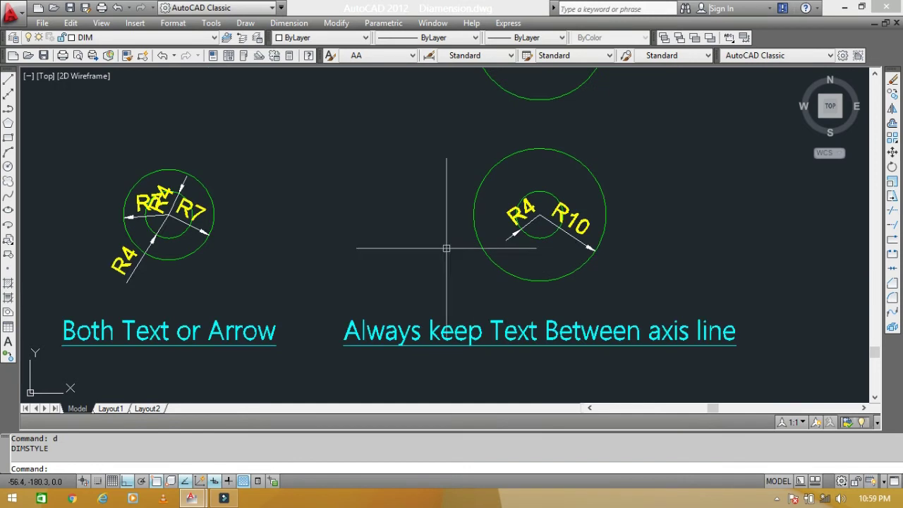
pyautogui.scroll(2, 111, 269)
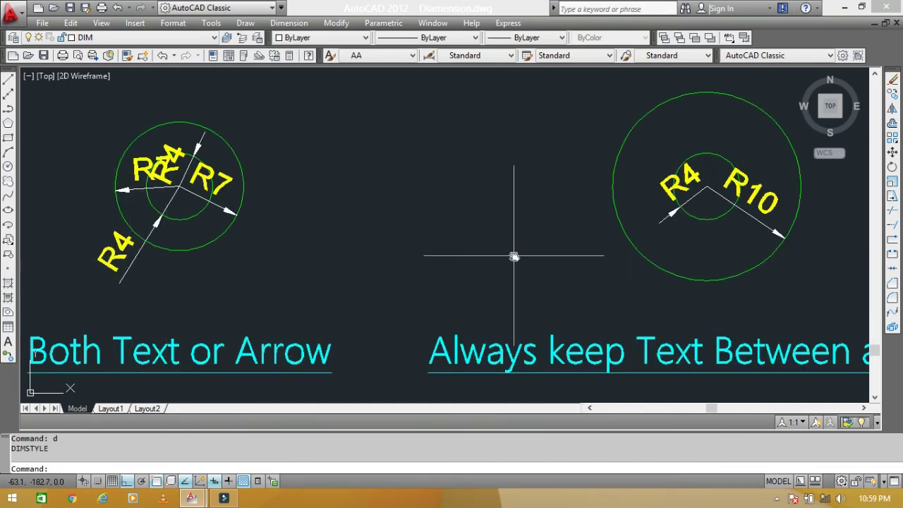
pyautogui.moveTo(702, 258); pyautogui.dragTo(379, 276, button='middle')
pyautogui.scroll(6, 378, 233)
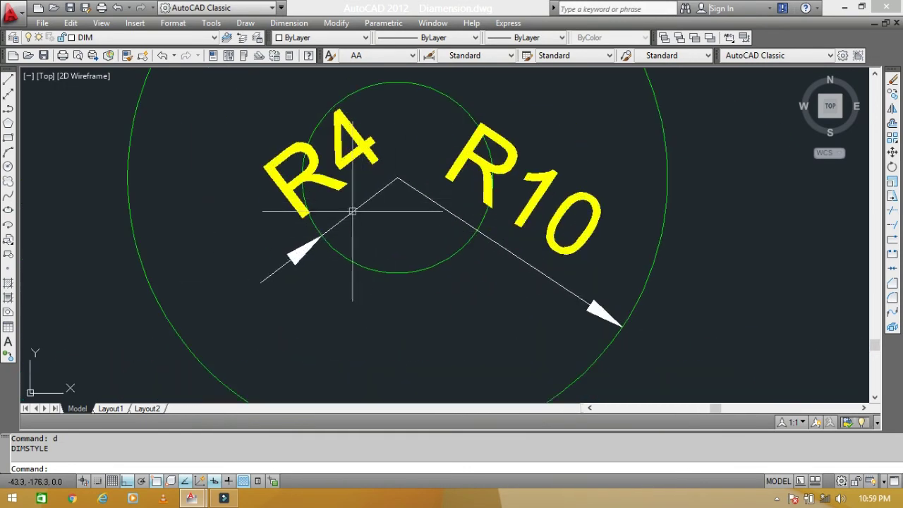
pyautogui.scroll(-1, 548, 278)
pyautogui.moveTo(548, 279); pyautogui.dragTo(443, 297, button='middle')
pyautogui.scroll(1, 468, 299)
pyautogui.moveTo(506, 325); pyautogui.dragTo(506, 322, button='middle')
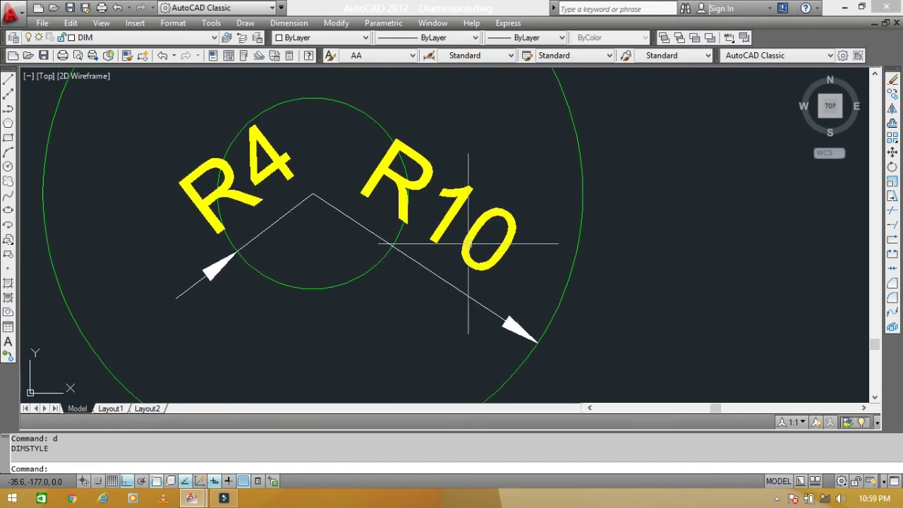
pyautogui.scroll(-4, 448, 276)
pyautogui.scroll(-3, 477, 198)
pyautogui.scroll(5, 440, 188)
# - Dimension the inner circle's radius as R4
pyautogui.press('Escape')
pyautogui.press('Escape')
pyautogui.write('A')
pyautogui.press('Return')
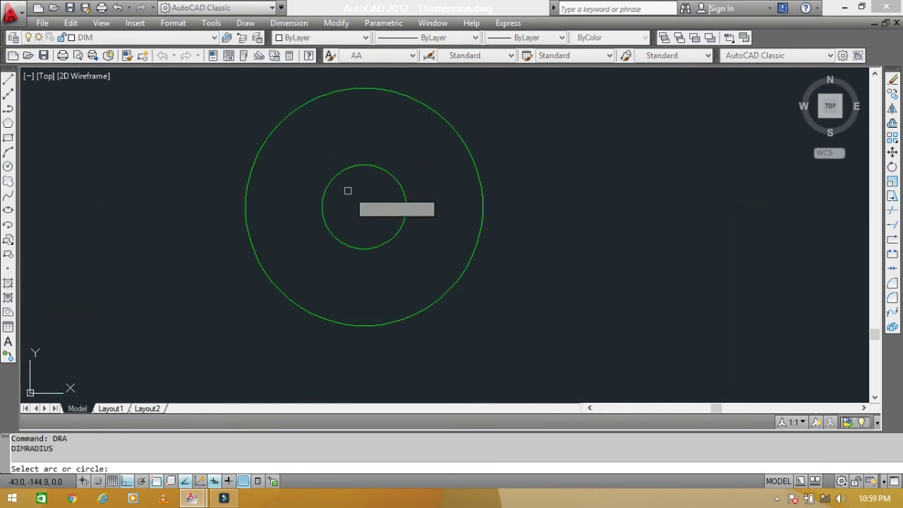
pyautogui.click(381, 170)
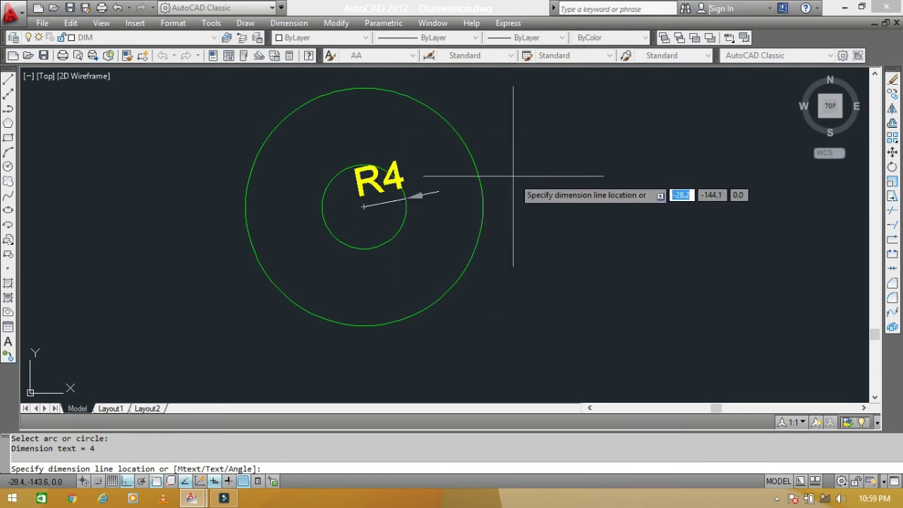
pyautogui.scroll(2, 429, 217)
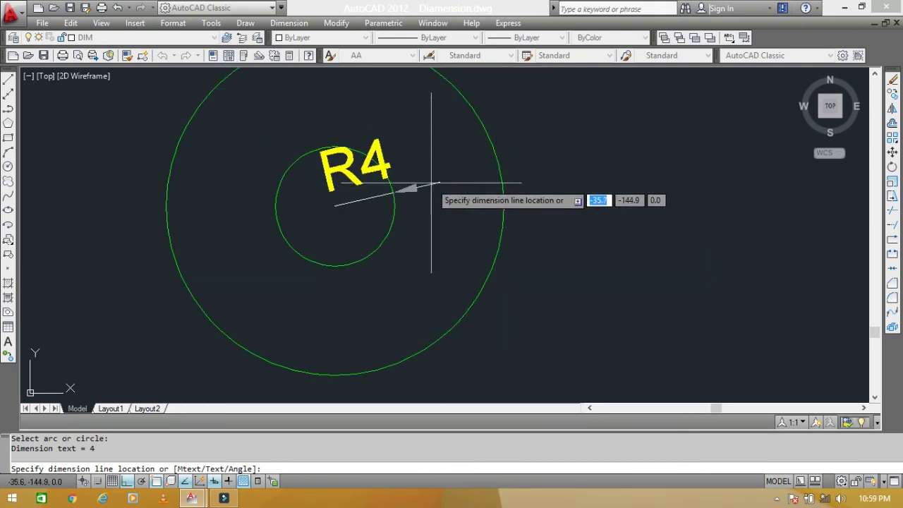
pyautogui.click(457, 200)
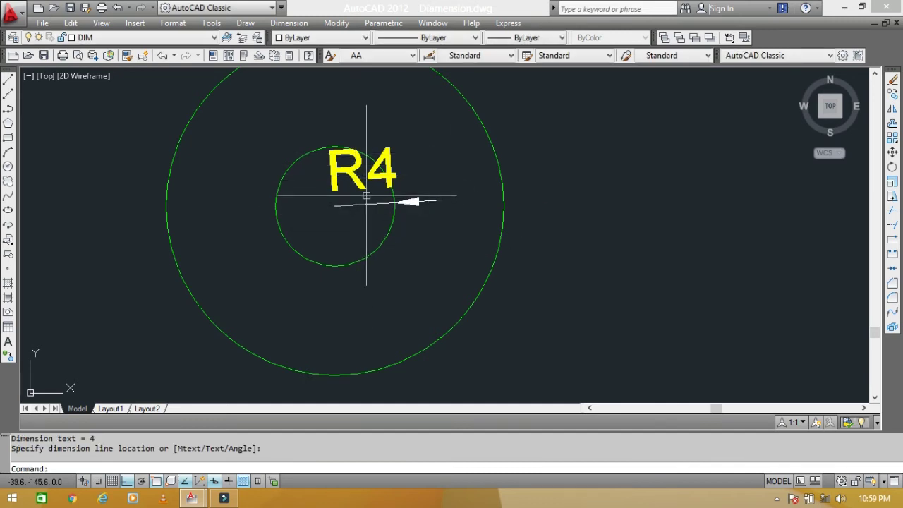
# - Dimension the outer circle's radius as R10
pyautogui.press('Return')
pyautogui.moveTo(450, 327); pyautogui.dragTo(437, 243, button='middle')
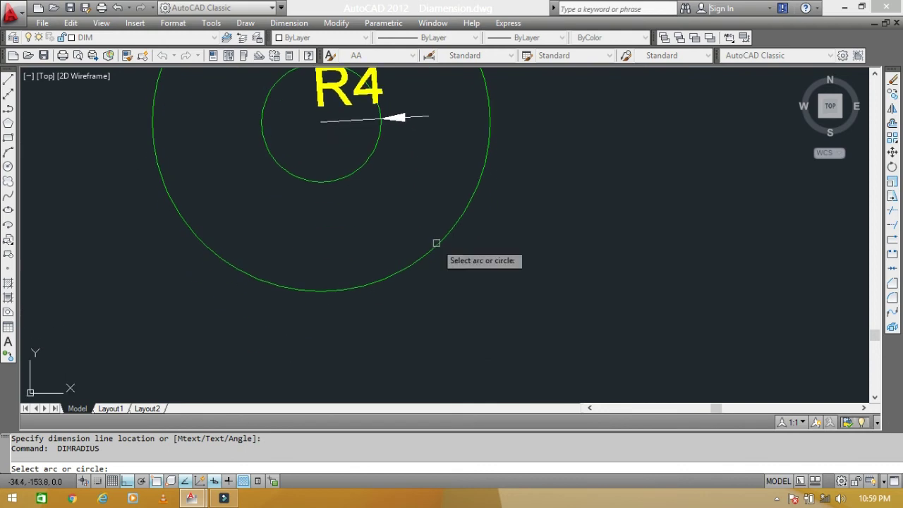
pyautogui.click(440, 242)
pyautogui.moveTo(147, 160)
pyautogui.mouseDown(button='middle')
pyautogui.moveTo(298, 240)
pyautogui.moveTo(289, 216)
pyautogui.mouseUp(button='middle')
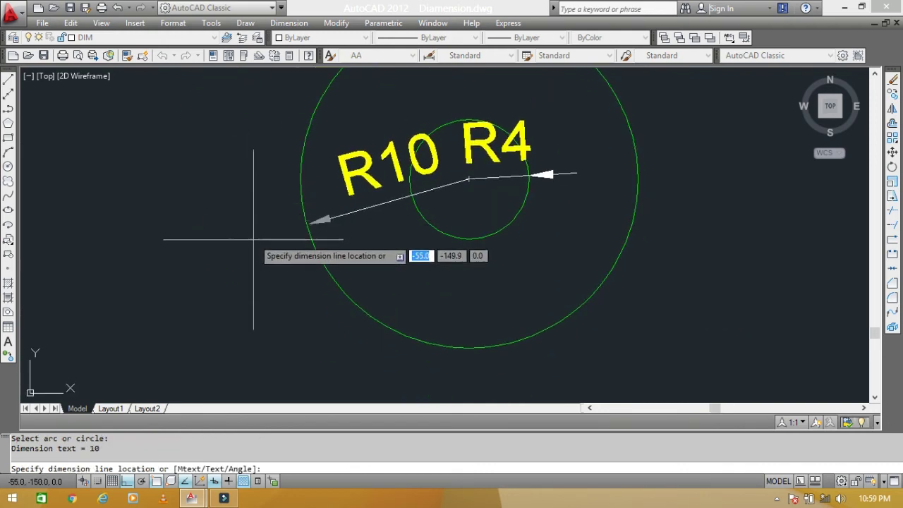
pyautogui.click(240, 273)
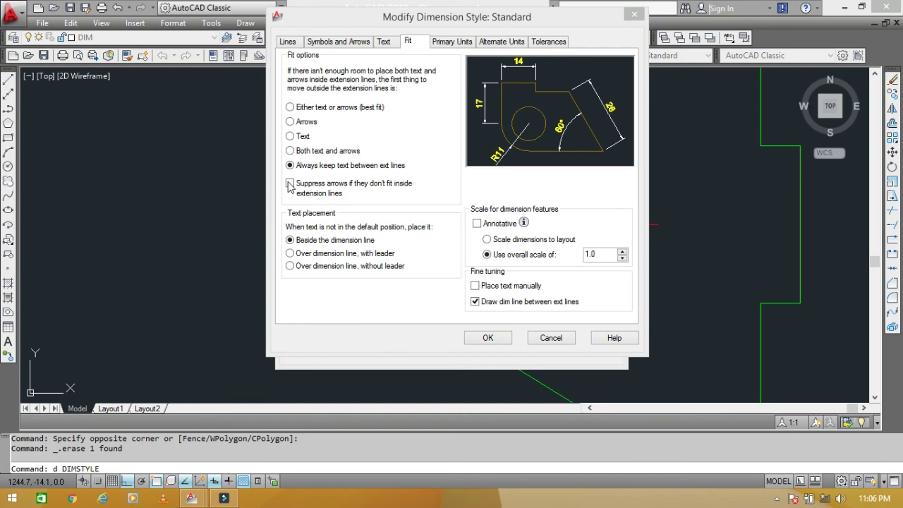
# - Choose 'Either text or arrows (best fit)' on the Fit tab, confirm, and close the style manager
pyautogui.click(290, 108)
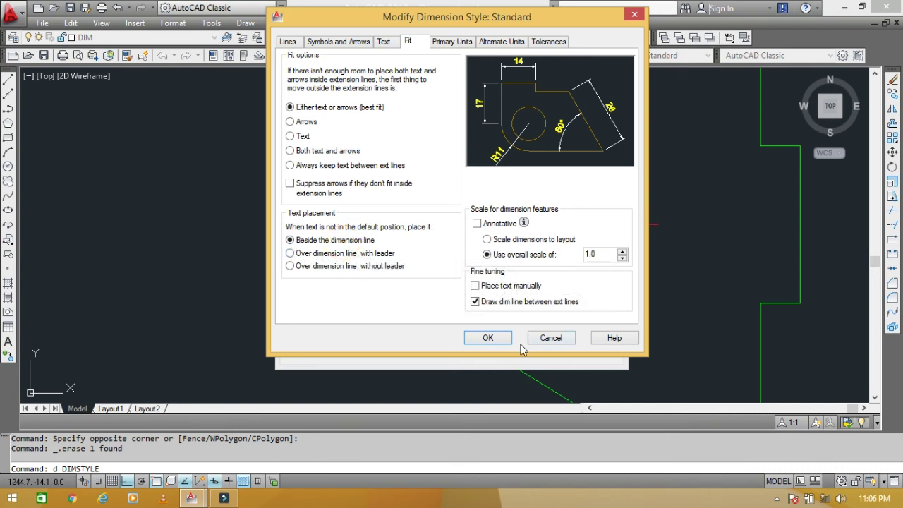
pyautogui.click(491, 338)
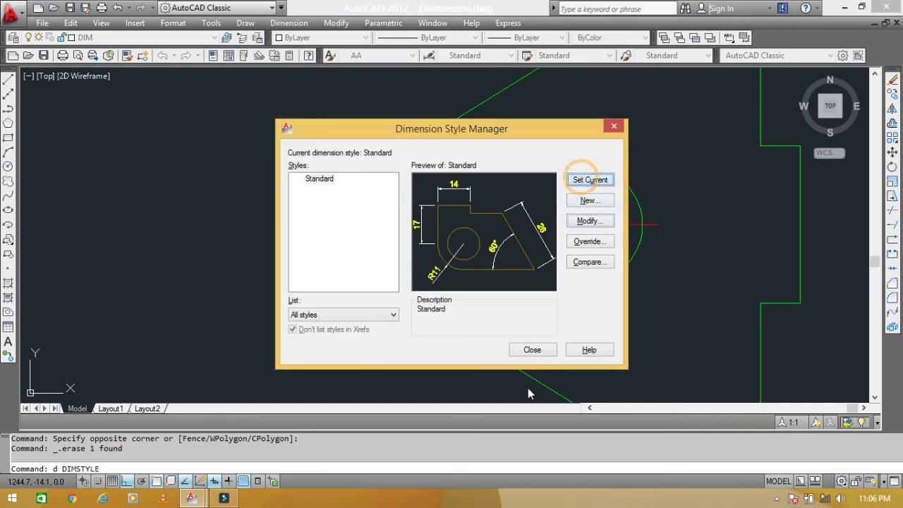
pyautogui.click(537, 351)
pyautogui.scroll(-3, 599, 228)
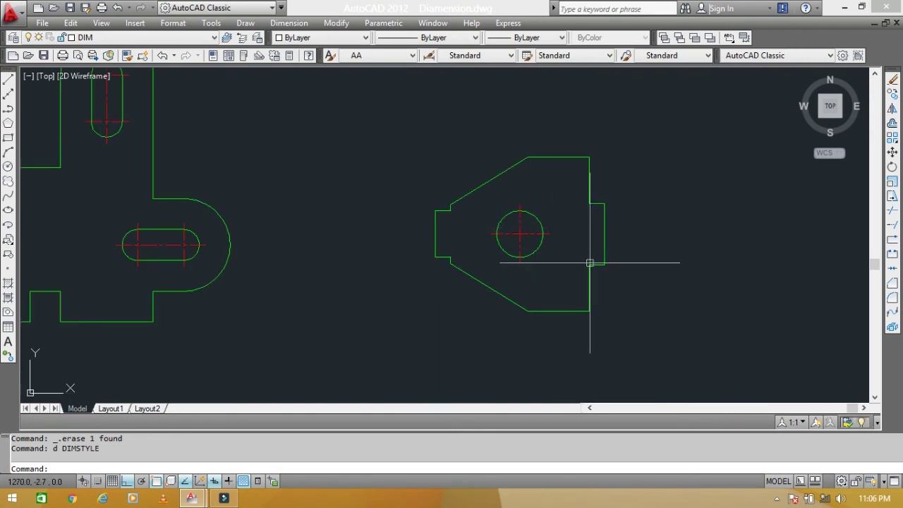
pyautogui.scroll(3, 452, 258)
pyautogui.moveTo(411, 266); pyautogui.dragTo(440, 278, button='middle')
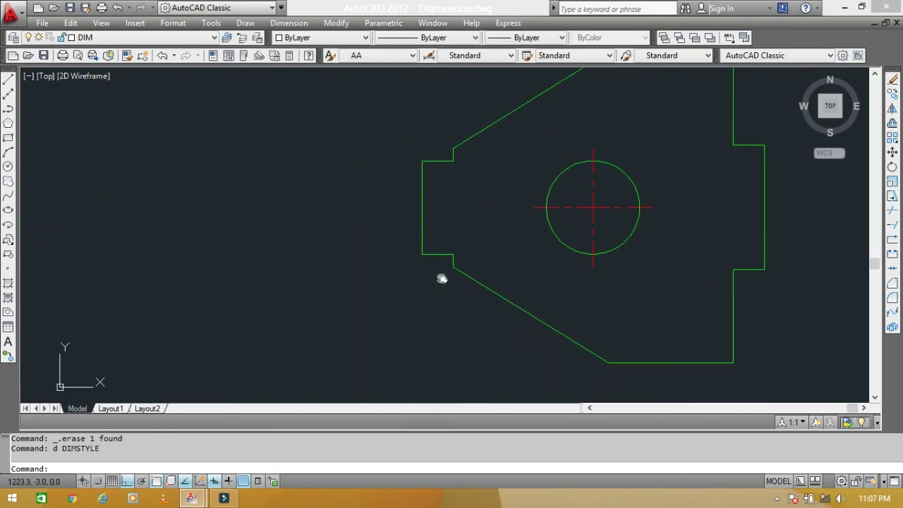
pyautogui.scroll(3, 441, 265)
pyautogui.scroll(-2, 439, 269)
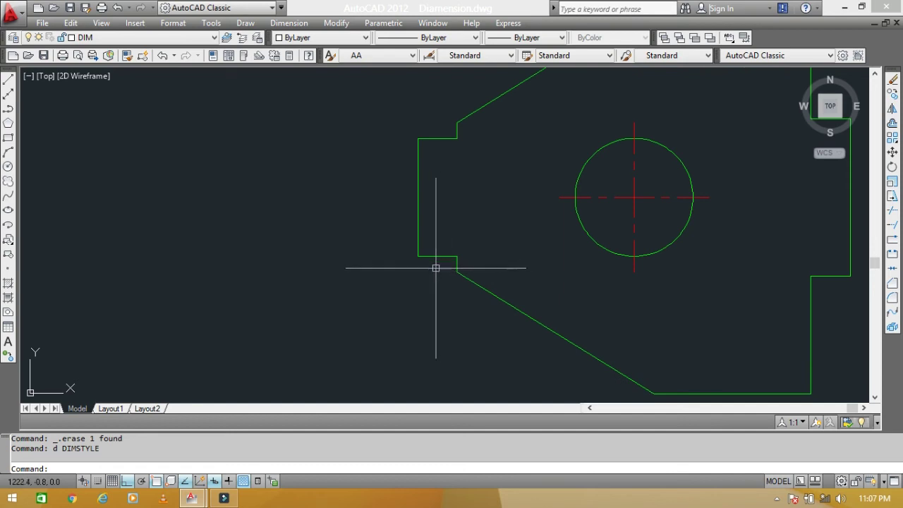
pyautogui.scroll(2, 448, 283)
# - Add a vertical 2 linear dimension across the small step, placed left of the part
pyautogui.write('li')
pyautogui.press('Return')
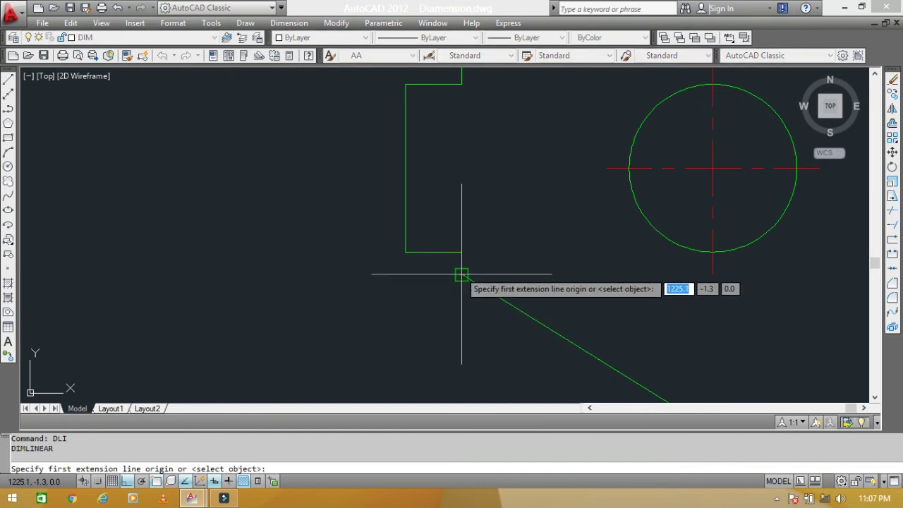
pyautogui.click(462, 275)
pyautogui.click(407, 252)
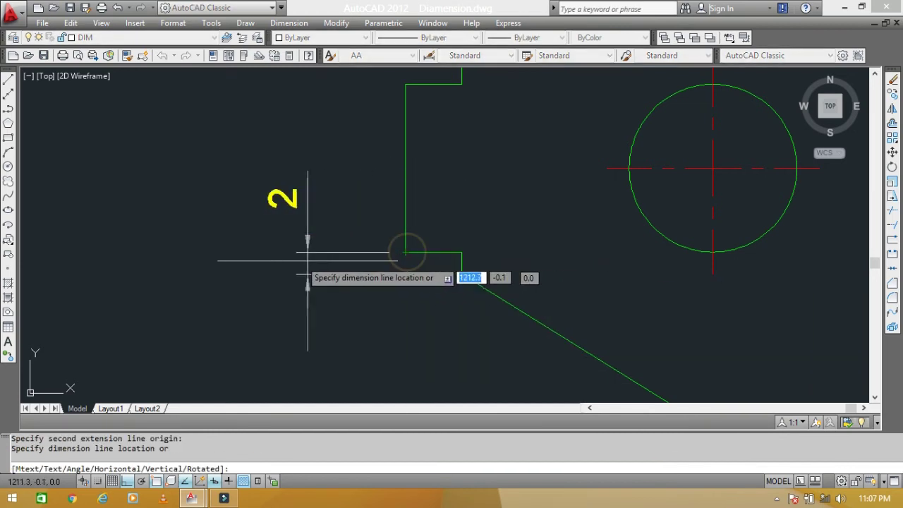
pyautogui.click(306, 266)
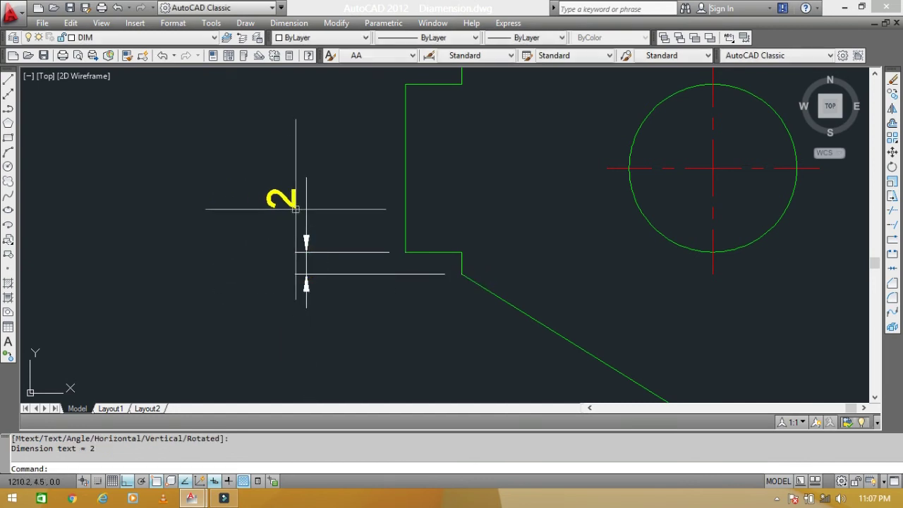
pyautogui.scroll(2, 282, 203)
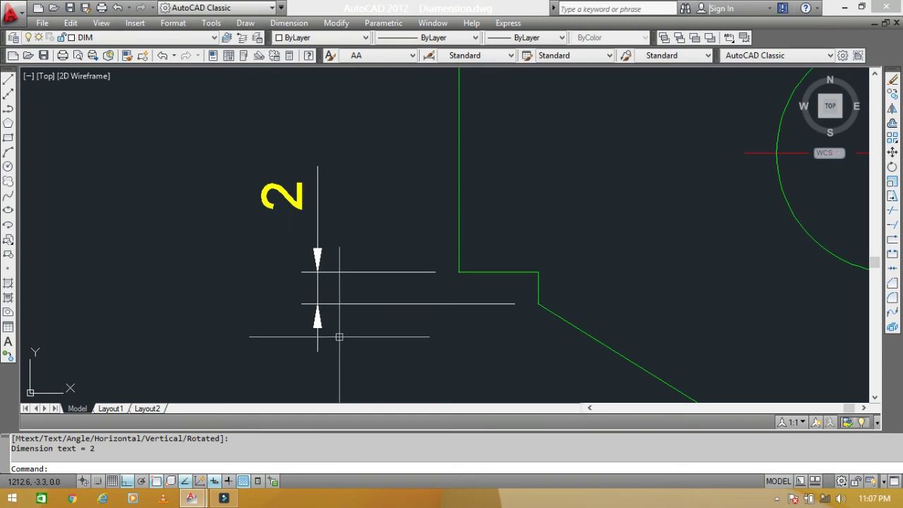
# - Stretch the 2 dimension rightward so it sits closer to the part
pyautogui.write('s')
pyautogui.press('Return')
pyautogui.click(364, 346)
pyautogui.click(287, 249)
pyautogui.press('Return')
pyautogui.click(392, 327)
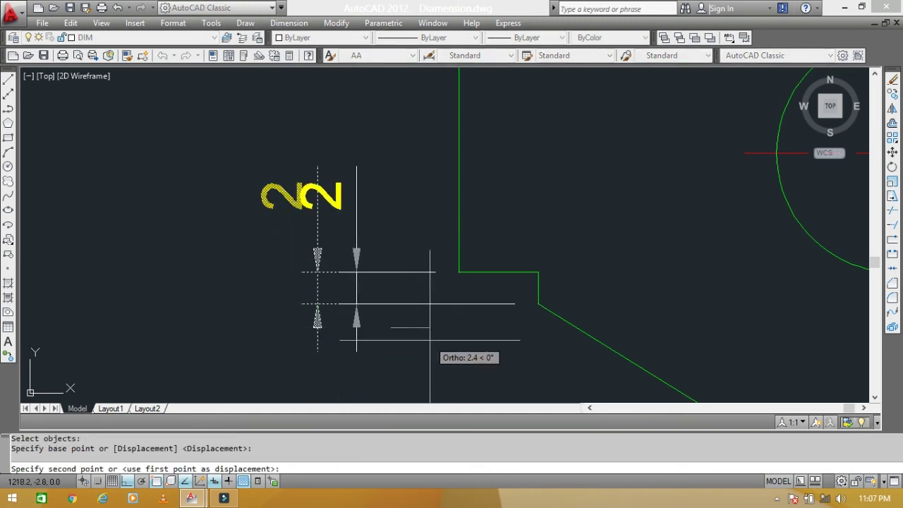
pyautogui.click(429, 340)
pyautogui.scroll(-1, 360, 357)
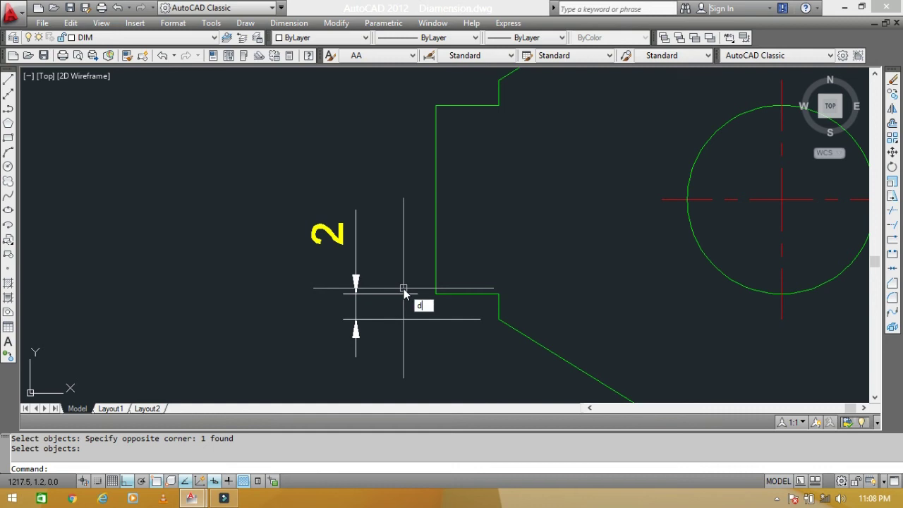
pyautogui.press('Return')
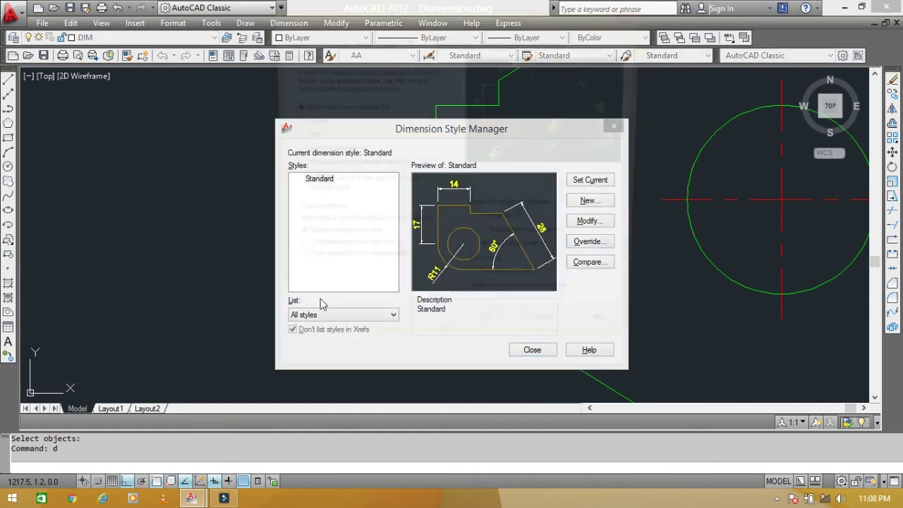
# - Set the Standard style's Fit text placement to 'Over dimension line, with leader' and close
pyautogui.hotkey('alt', 'm')
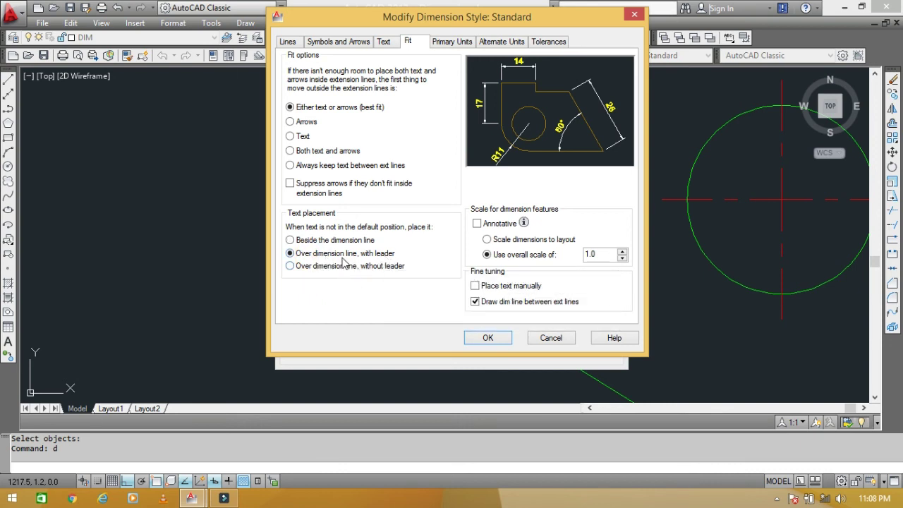
pyautogui.click(490, 339)
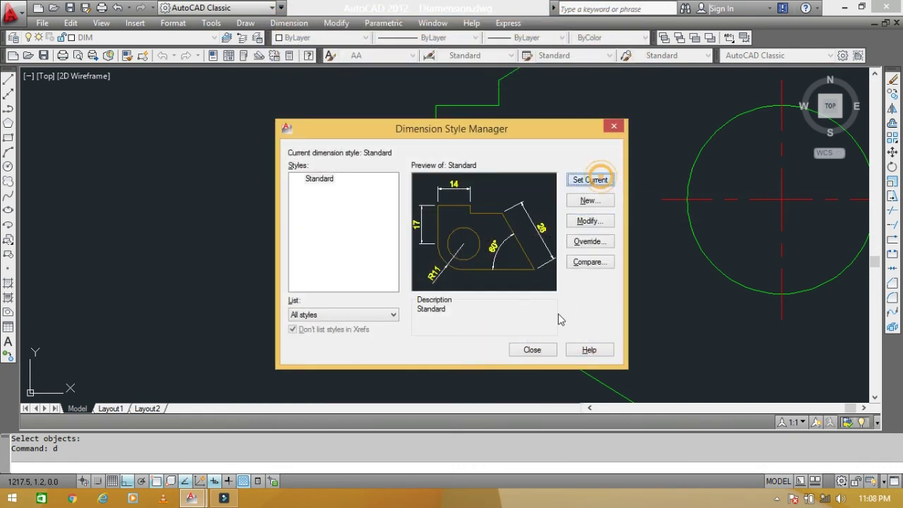
pyautogui.click(533, 351)
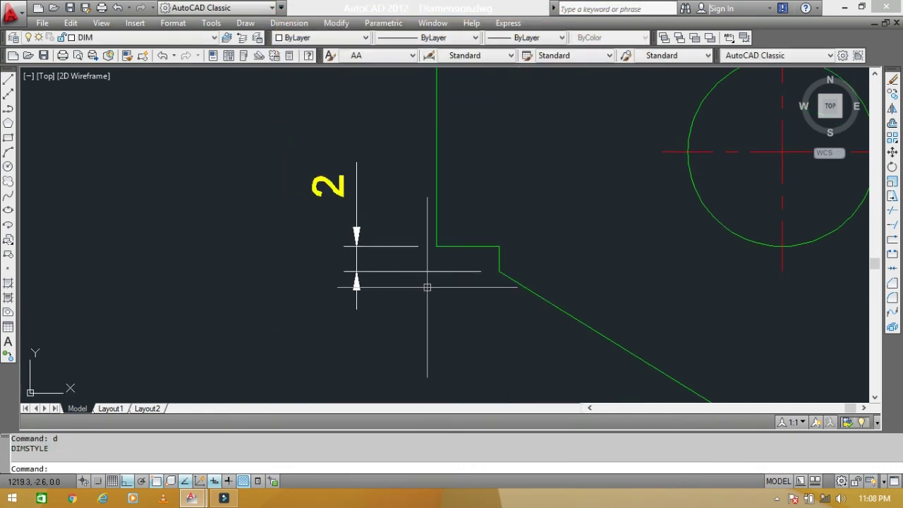
# - Dimension the same step again, placing the second 2 dimension further left
pyautogui.write('dli')
pyautogui.press('Return')
pyautogui.click(500, 271)
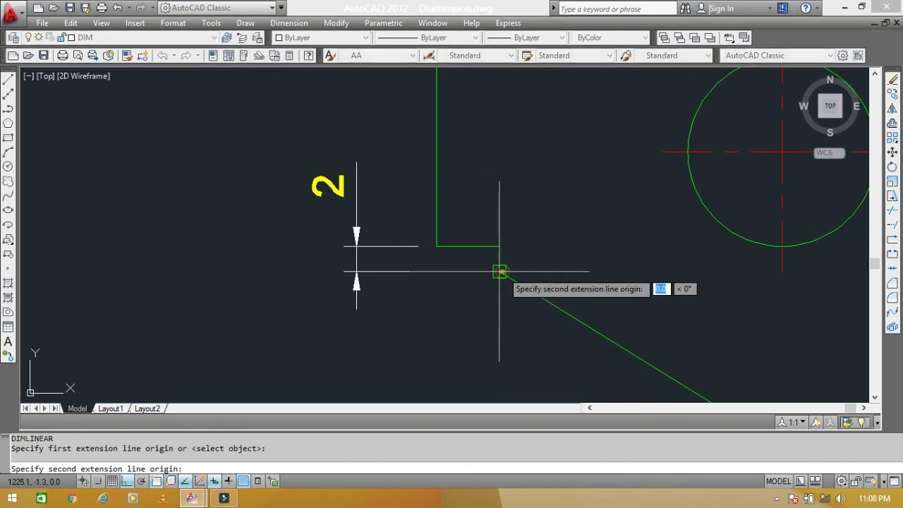
pyautogui.click(437, 247)
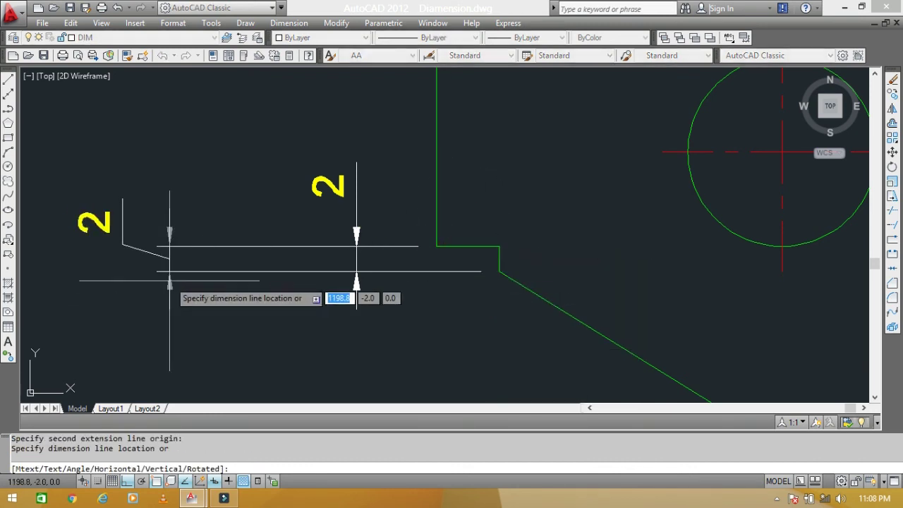
pyautogui.click(169, 281)
pyautogui.scroll(-2, 318, 299)
# - Begin stretching the left dimension, cancel it, and pan to frame both 2 dimensions
pyautogui.press('Escape')
pyautogui.write('s')
pyautogui.press('Return')
pyautogui.click(313, 298)
pyautogui.click(287, 242)
pyautogui.press('Return')
pyautogui.click(344, 342)
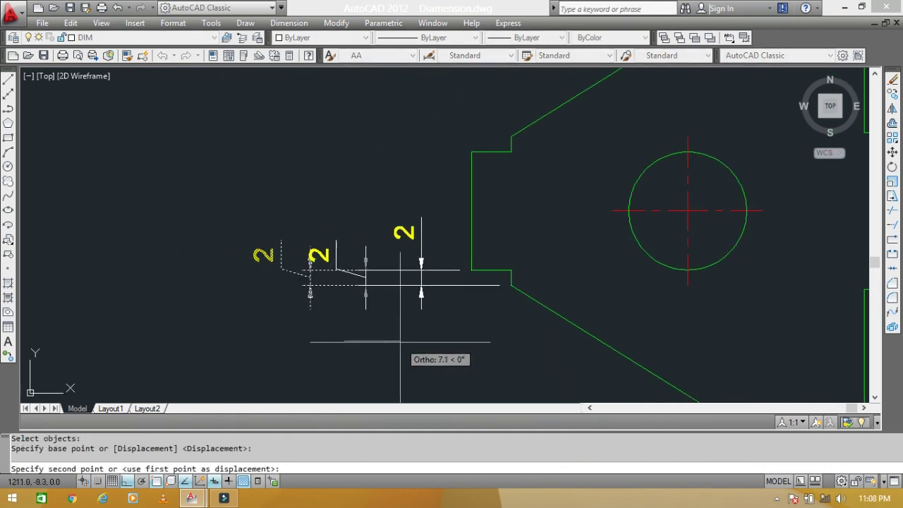
pyautogui.press('Escape')
pyautogui.scroll(4, 361, 273)
pyautogui.moveTo(360, 276); pyautogui.dragTo(346, 266, button='middle')
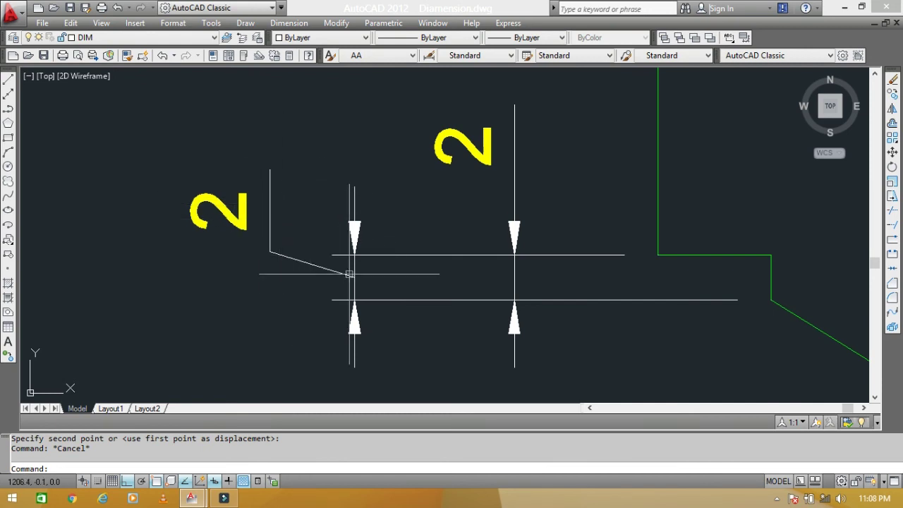
pyautogui.moveTo(558, 276); pyautogui.dragTo(490, 284, button='middle')
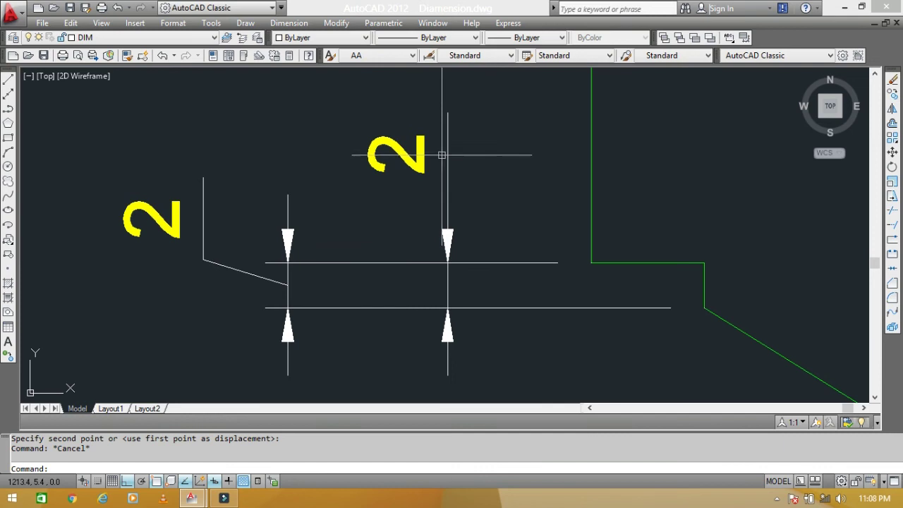
pyautogui.moveTo(192, 238); pyautogui.dragTo(258, 235, button='middle')
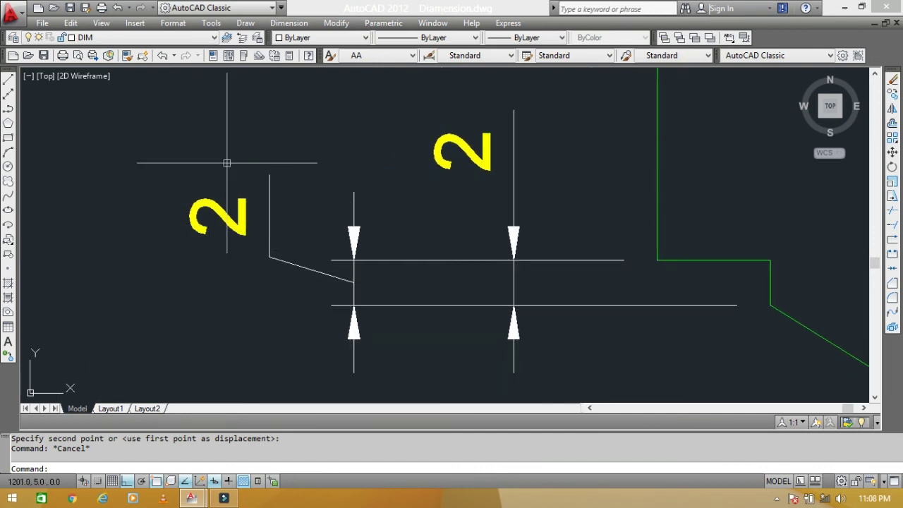
# - Explode the left 2 dimension into plain lines with X
pyautogui.click(359, 282)
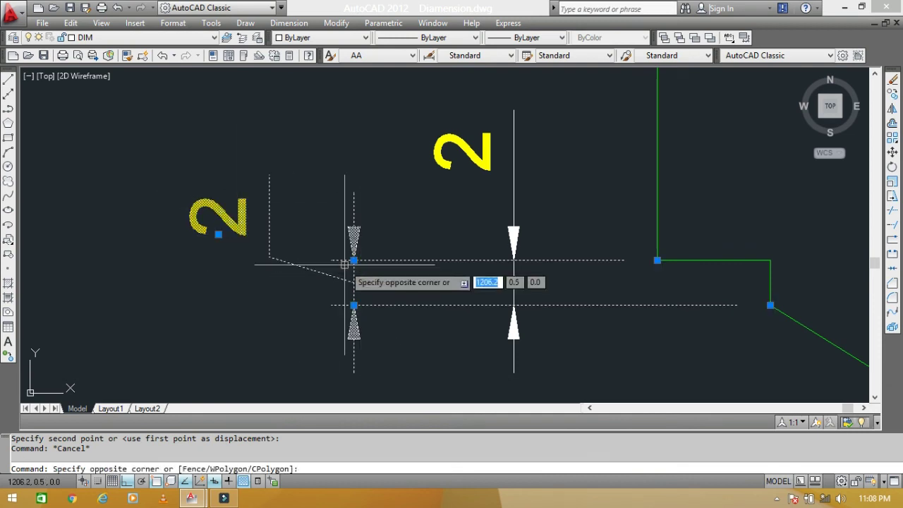
pyautogui.click(350, 281)
pyautogui.write('x')
pyautogui.press('Return')
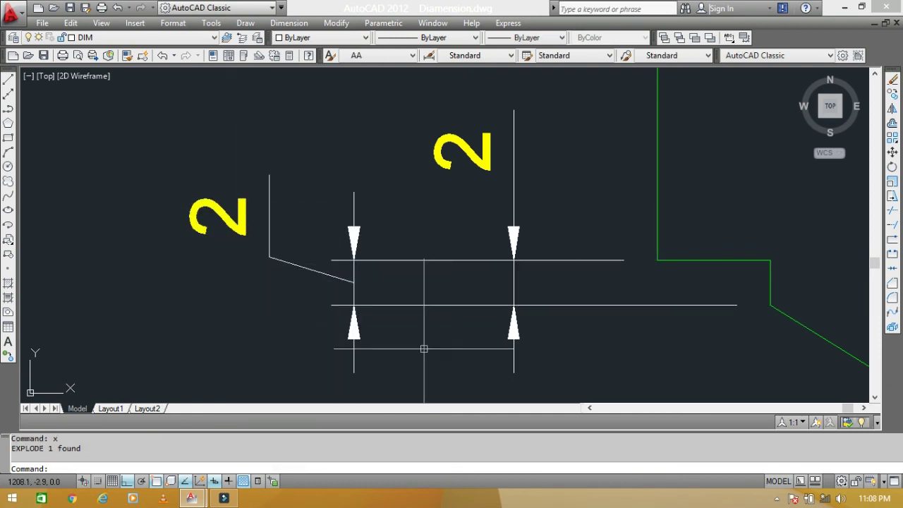
pyautogui.write('d')
pyautogui.press('Return')
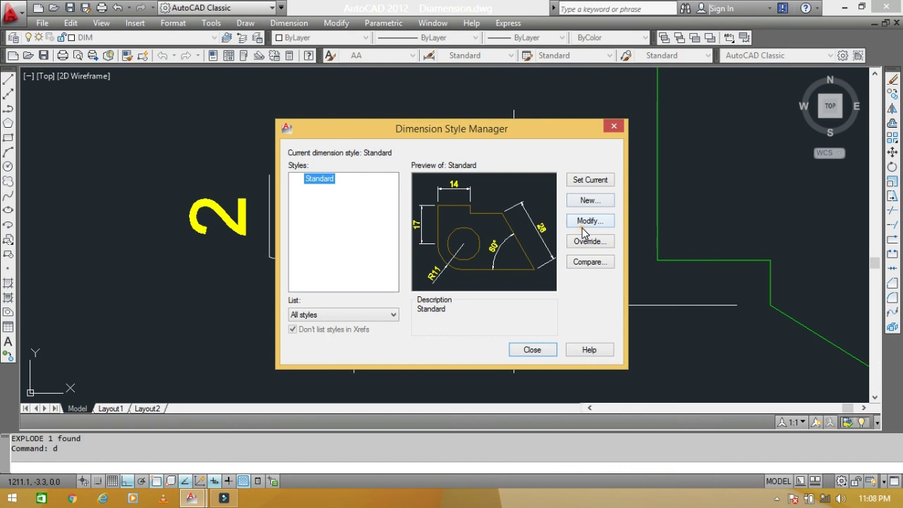
# - Switch the Standard style's text placement to 'Over dimension line, without leader' and close
pyautogui.click(583, 224)
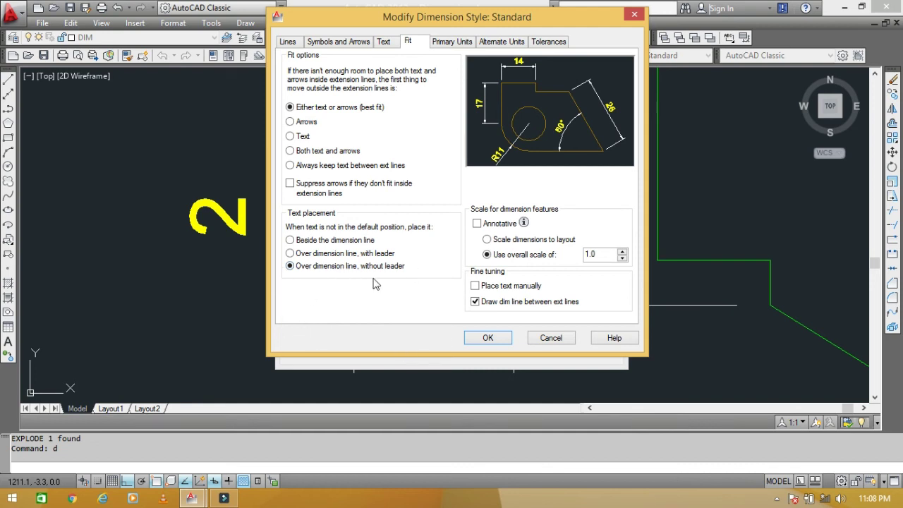
pyautogui.click(488, 338)
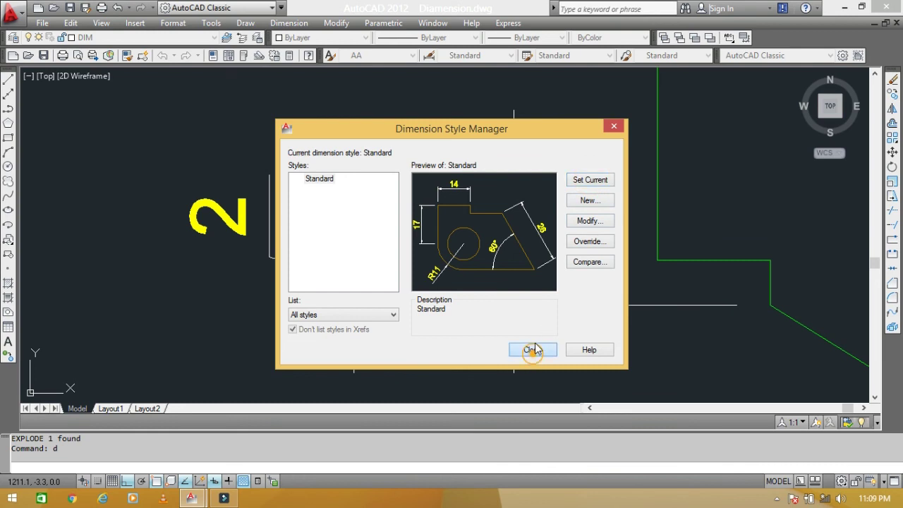
pyautogui.click(533, 349)
# - Add a third 2 linear dimension across the small gap, placed at the left
pyautogui.write('li')
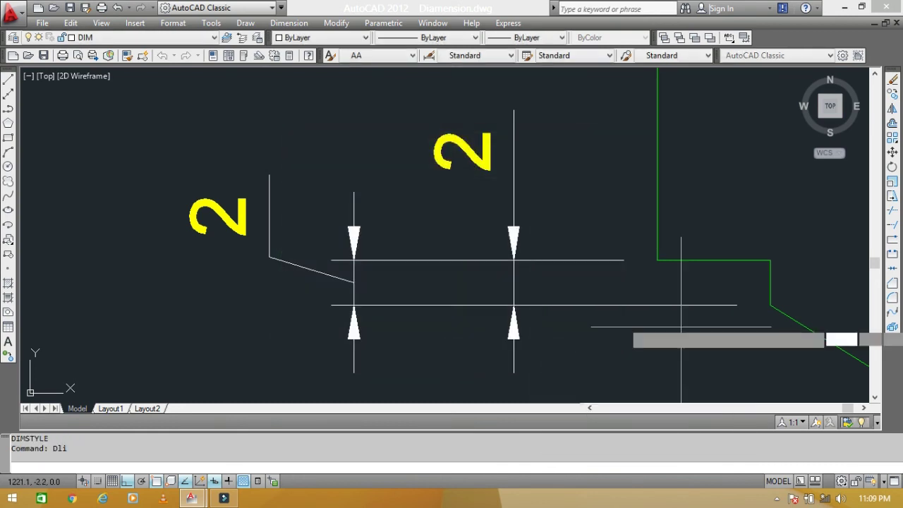
pyautogui.press('Return')
pyautogui.click(770, 260)
pyautogui.click(667, 261)
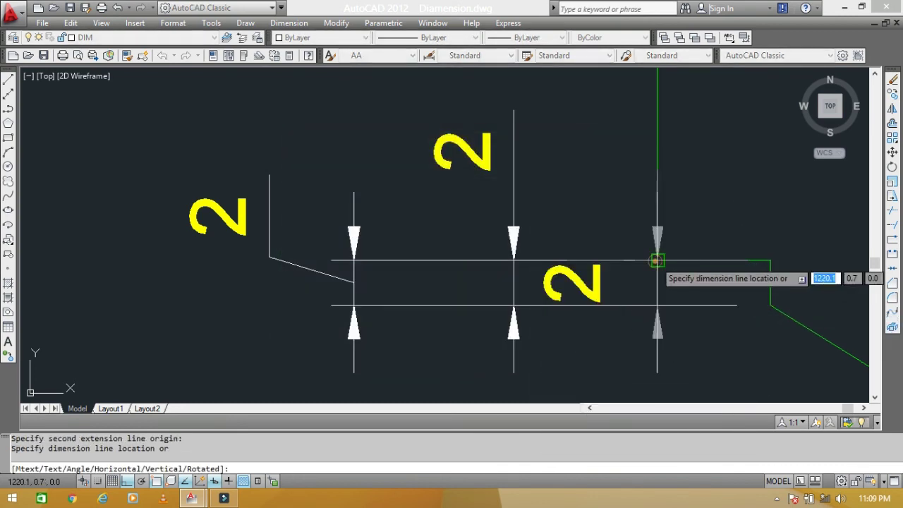
pyautogui.scroll(-2, 509, 320)
pyautogui.click(251, 324)
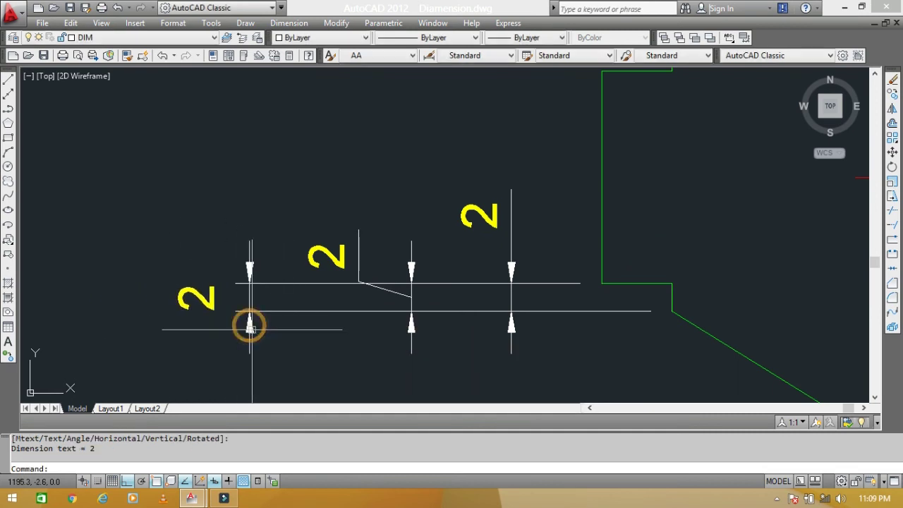
pyautogui.scroll(2, 339, 321)
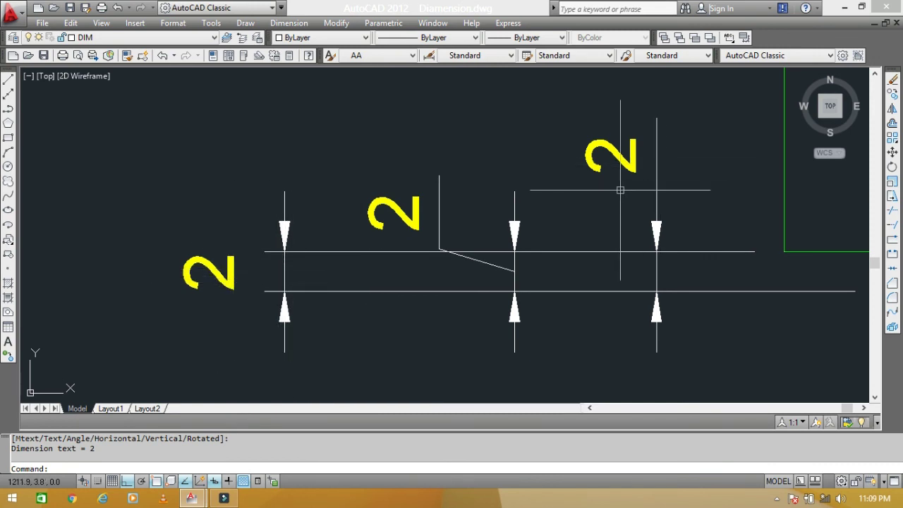
pyautogui.moveTo(630, 205); pyautogui.dragTo(611, 206, button='middle')
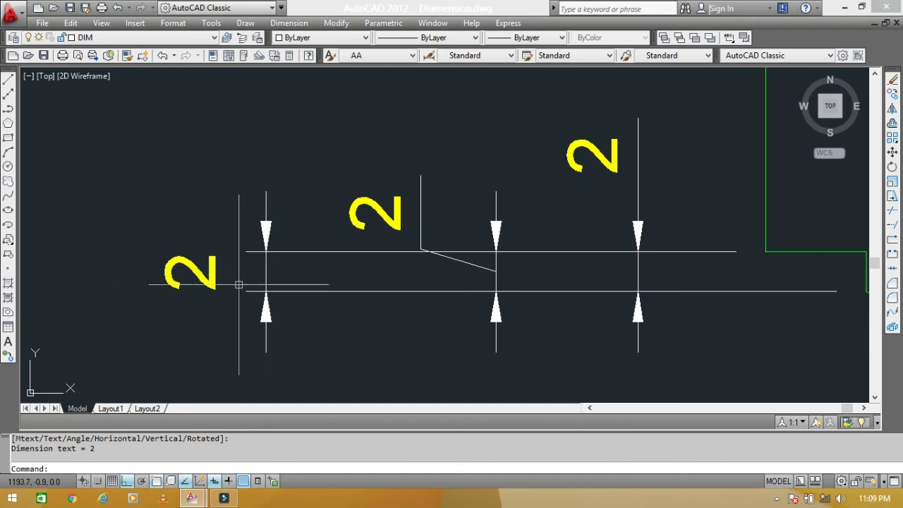
pyautogui.scroll(-2, 254, 280)
# - Set Standard to place text manually without drawing the dim line between extension lines
pyautogui.write('d')
pyautogui.press('Return')
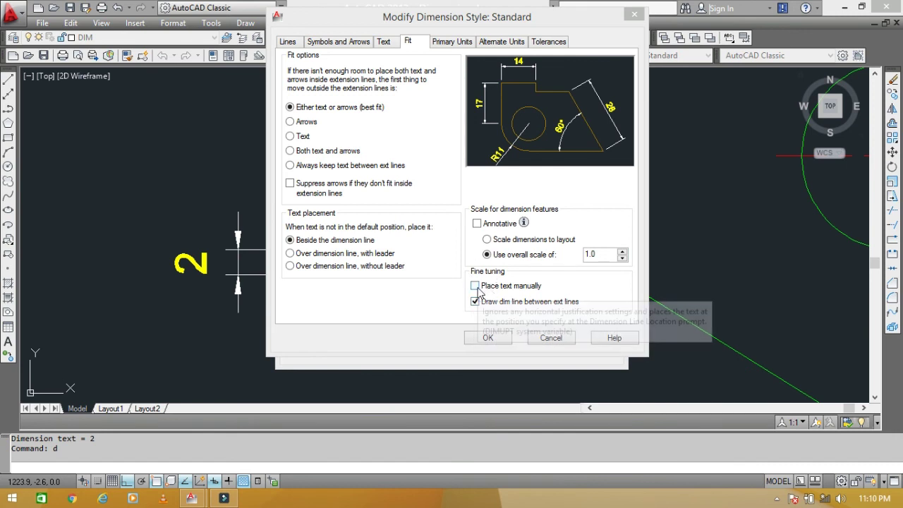
pyautogui.click(483, 285)
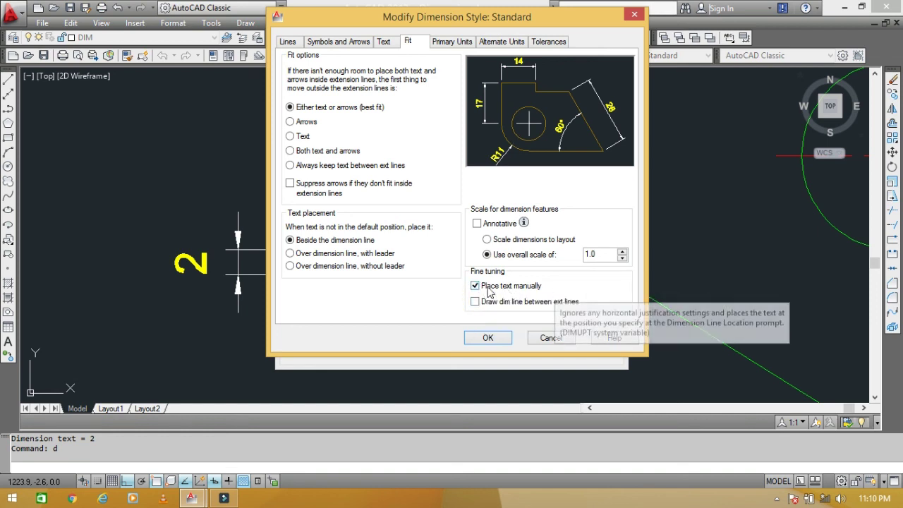
pyautogui.click(488, 339)
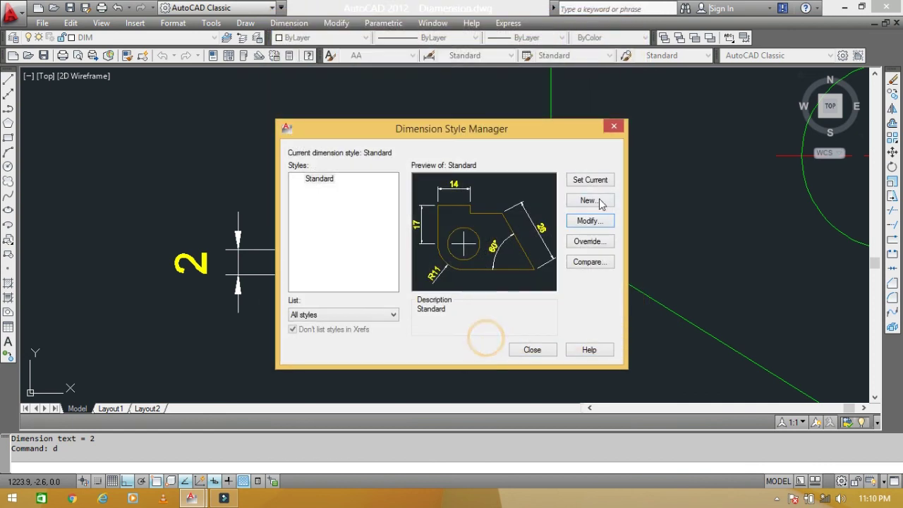
pyautogui.click(530, 350)
# - Dimension the part's top edge as 20, placing the dimension just above the edge
pyautogui.moveTo(528, 346); pyautogui.dragTo(645, 285, button='middle')
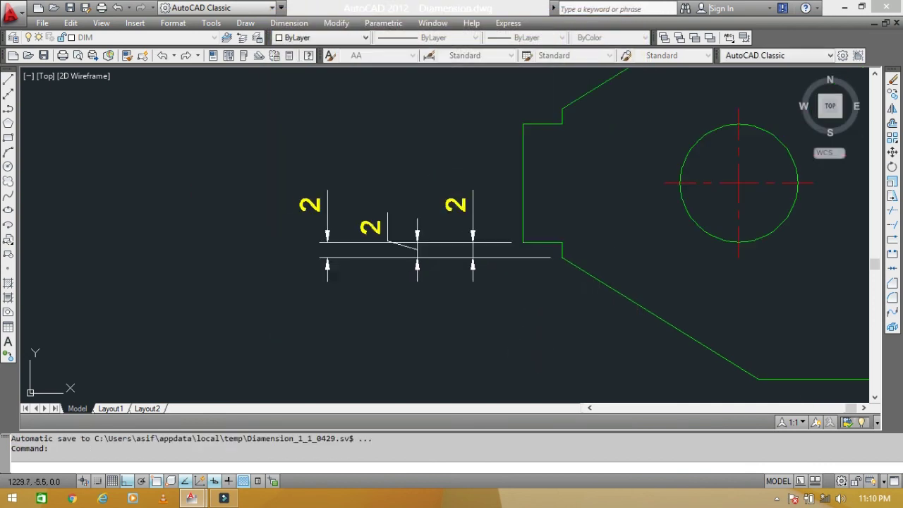
pyautogui.moveTo(571, 216); pyautogui.dragTo(413, 343, button='middle')
pyautogui.moveTo(828, 140); pyautogui.dragTo(656, 160, button='middle')
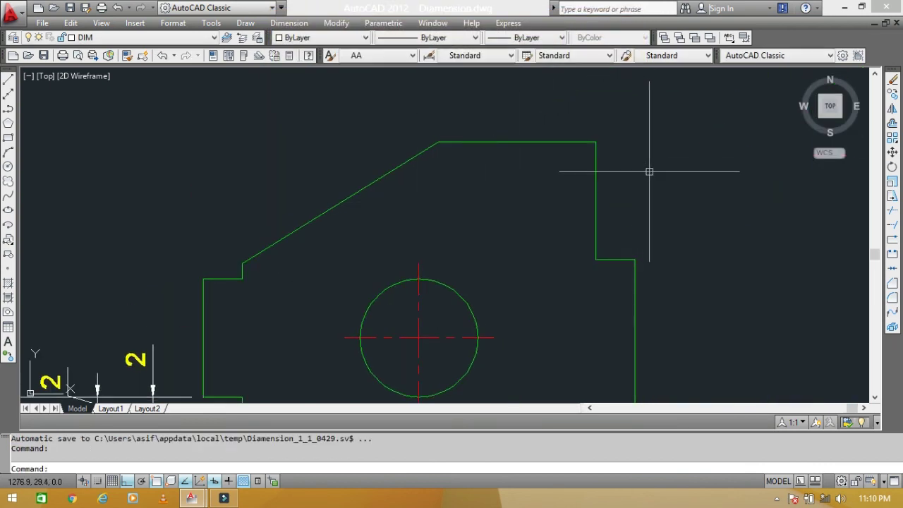
pyautogui.write('DLI')
pyautogui.press('Return')
pyautogui.press('Return')
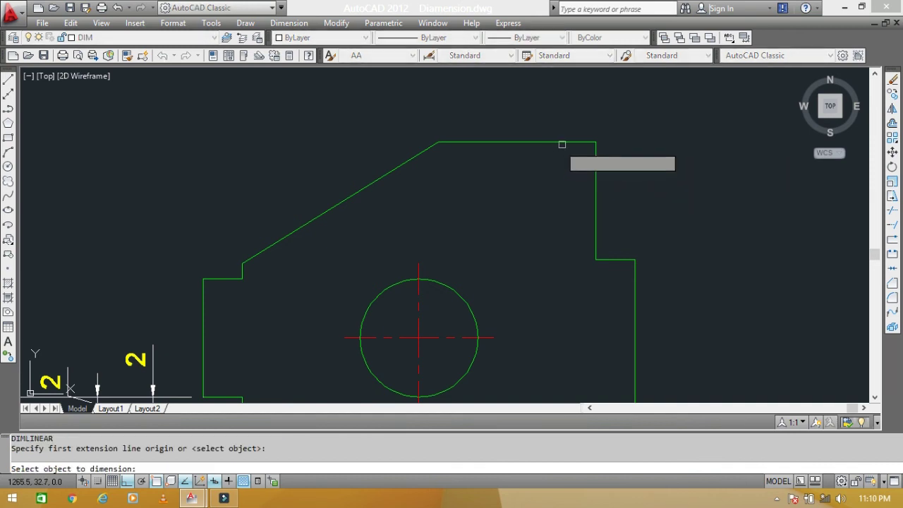
pyautogui.click(578, 141)
pyautogui.moveTo(572, 131); pyautogui.dragTo(563, 228, button='middle')
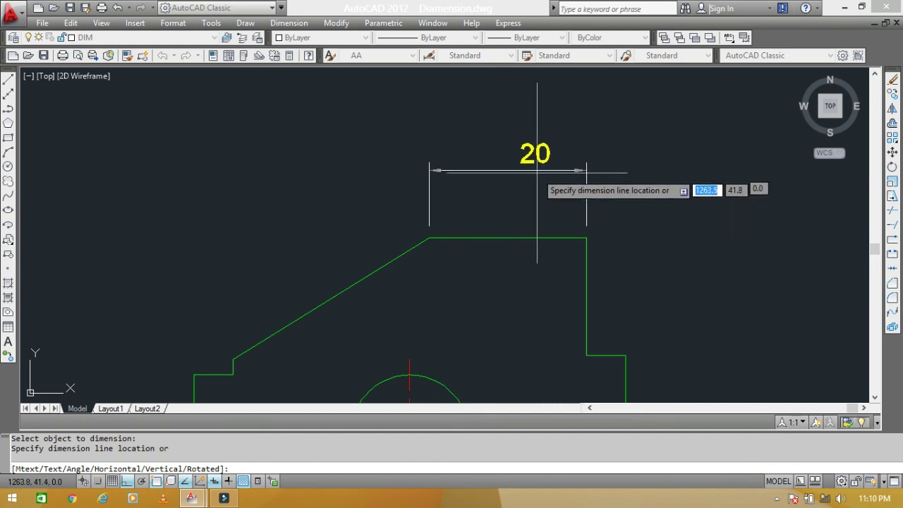
pyautogui.click(459, 175)
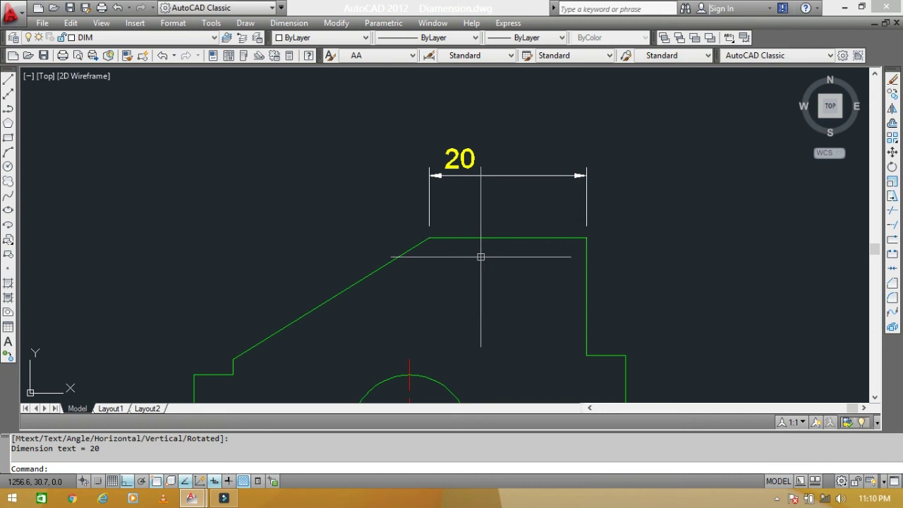
# - Add a second 20 dimension higher up with its text shifted right, then reopen the Dimension Style Manager
pyautogui.press('Return')
pyautogui.press('Return')
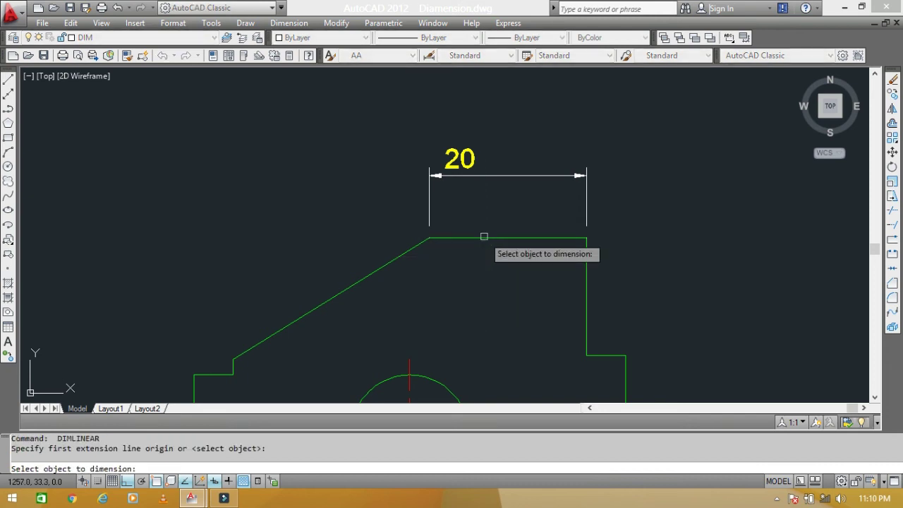
pyautogui.click(484, 238)
pyautogui.moveTo(490, 138); pyautogui.dragTo(488, 197, button='middle')
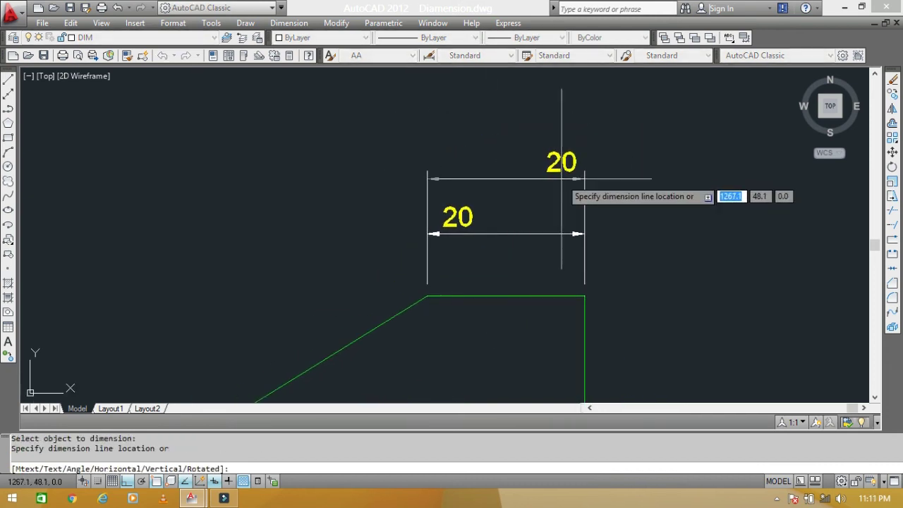
pyautogui.click(552, 177)
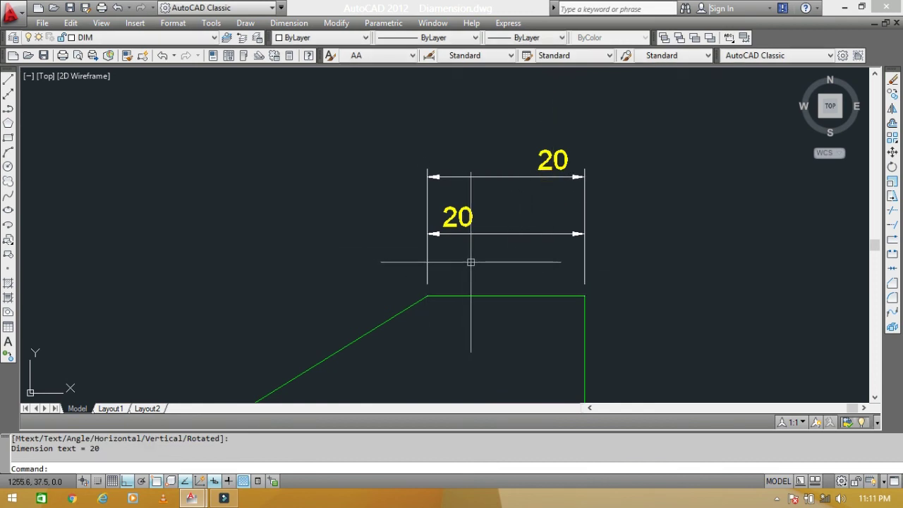
pyautogui.write('d')
pyautogui.press('Return')
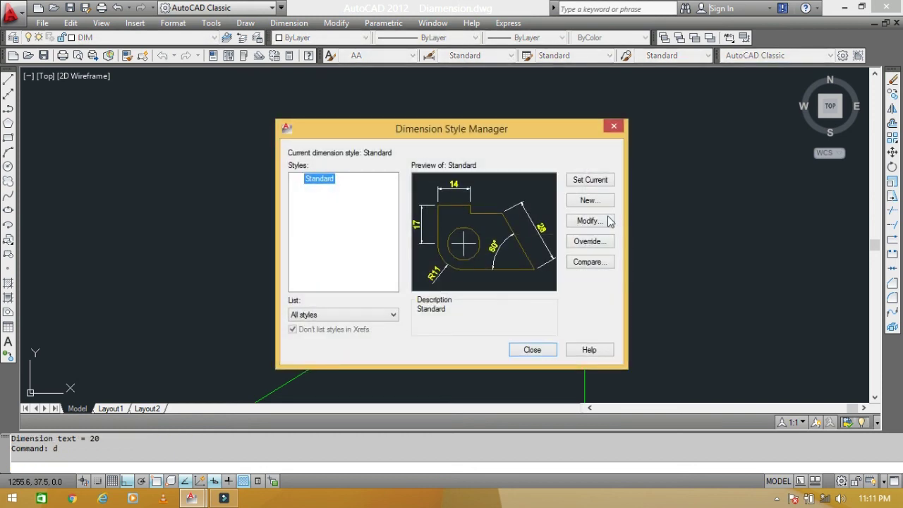
# - Re-enable 'Draw dim line between ext lines' in the Standard style's Fit settings and close the manager
pyautogui.click(604, 223)
pyautogui.click(484, 302)
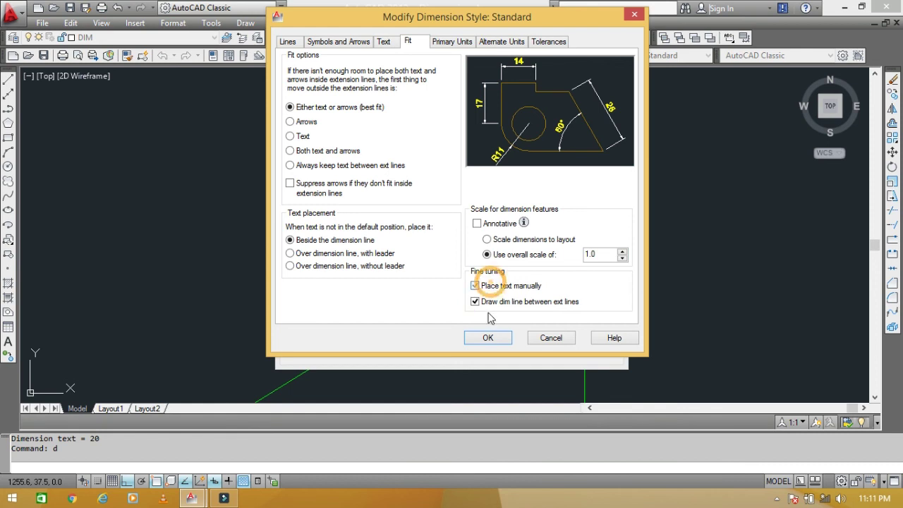
pyautogui.click(484, 335)
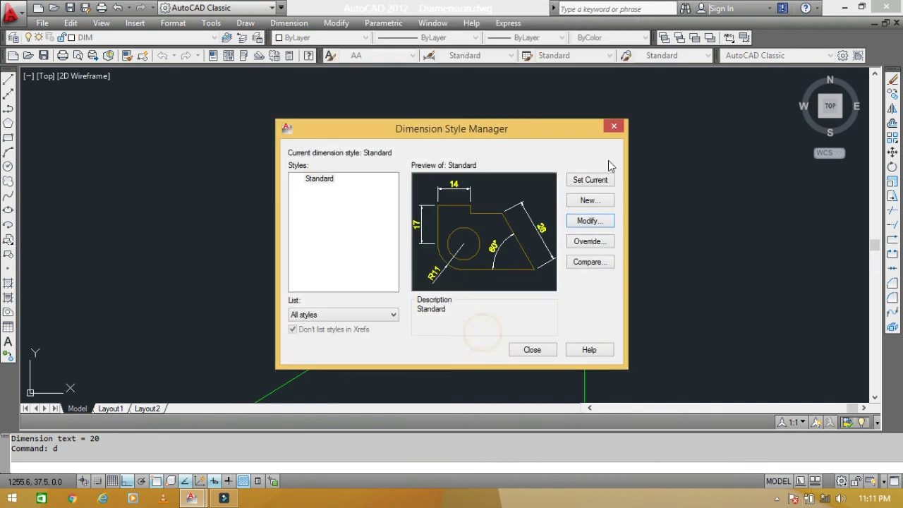
pyautogui.click(534, 352)
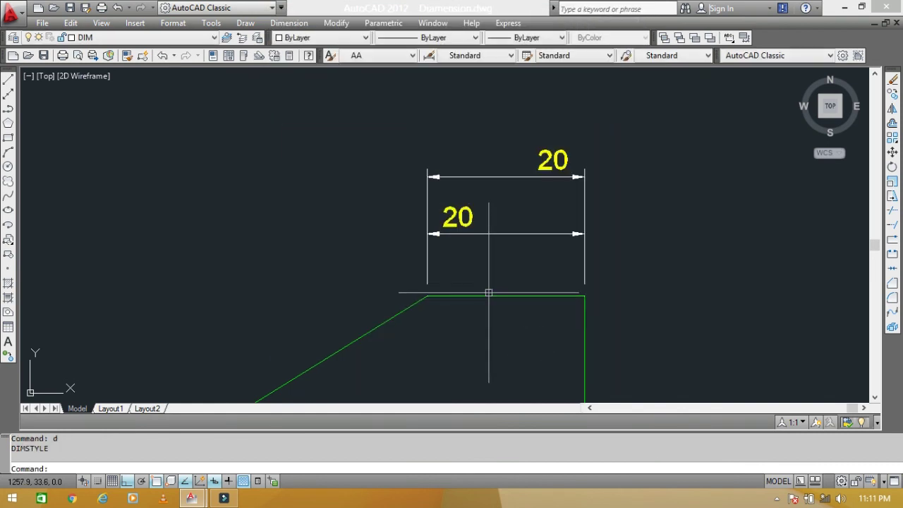
# - Place a third 20 dimension on the top edge, stacked above the other two with centred text
pyautogui.write('dli')
pyautogui.press('Return')
pyautogui.press('Return')
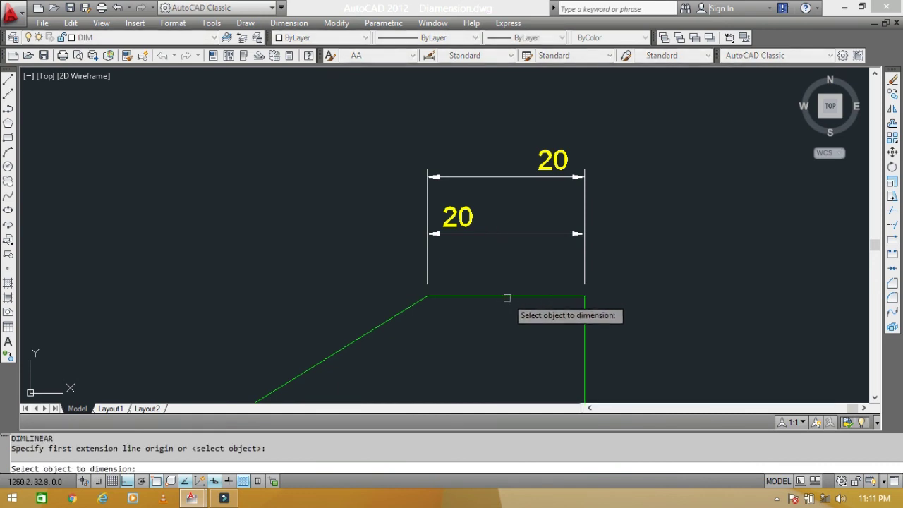
pyautogui.click(509, 296)
pyautogui.scroll(3, 514, 138)
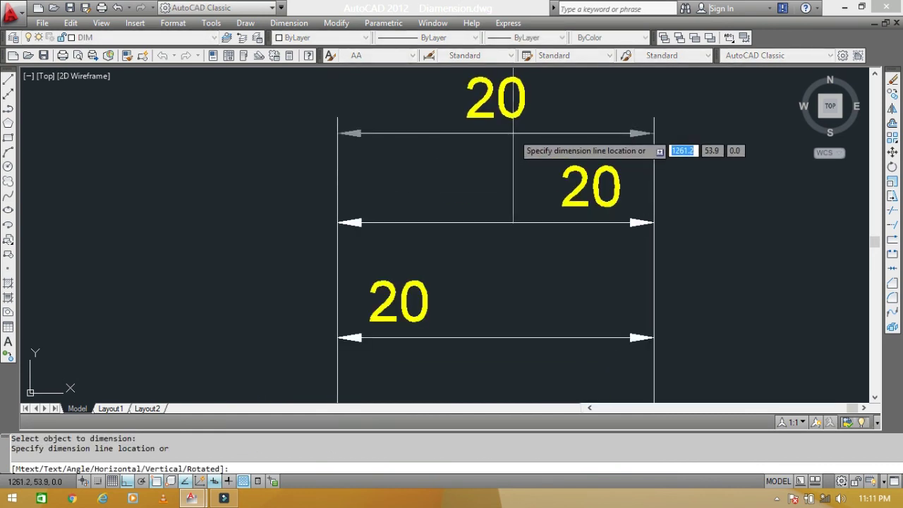
pyautogui.moveTo(514, 121); pyautogui.dragTo(500, 163, button='middle')
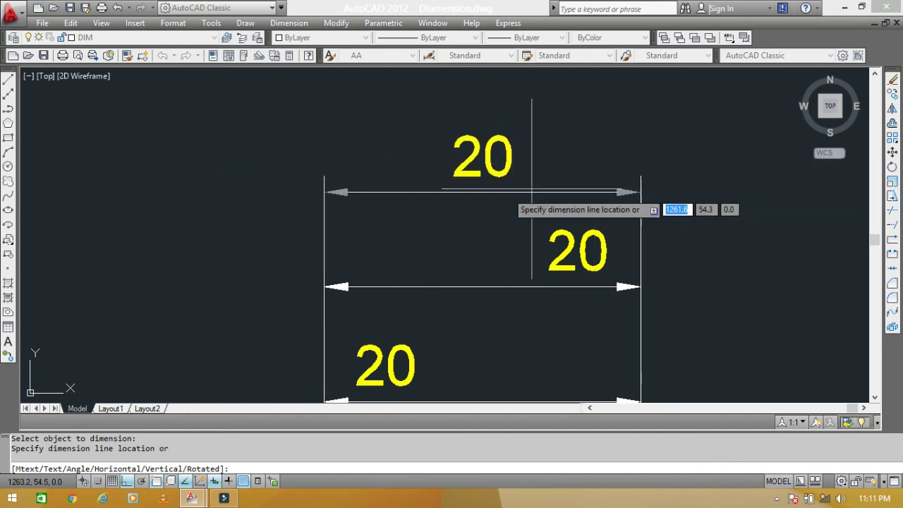
pyautogui.click(494, 167)
pyautogui.scroll(-2, 501, 176)
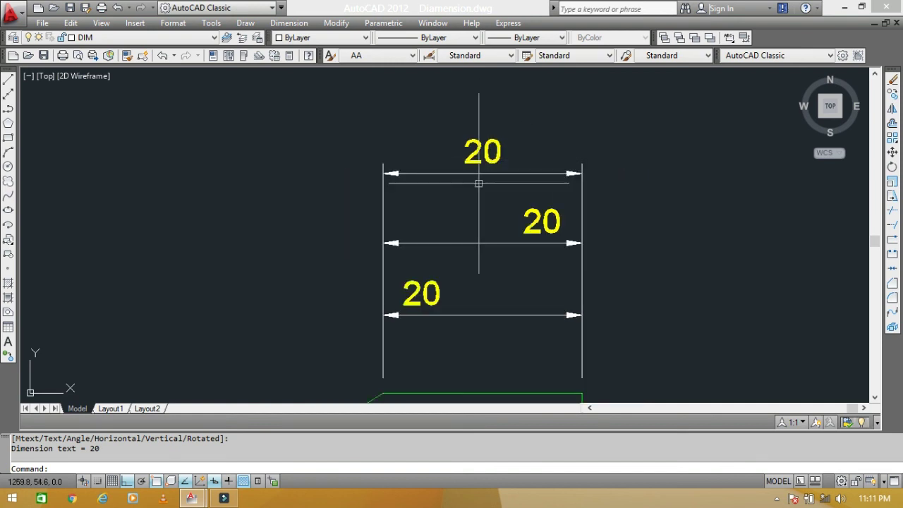